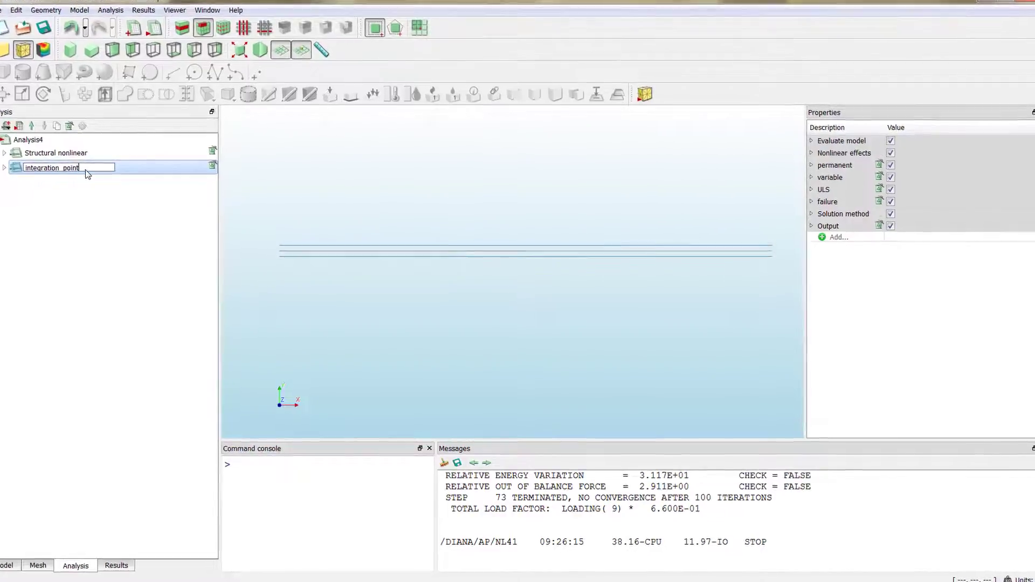
Finish naming the second analysis integration_points and rename the Structural nonlinear analysis as nodes
left_click(68, 156)
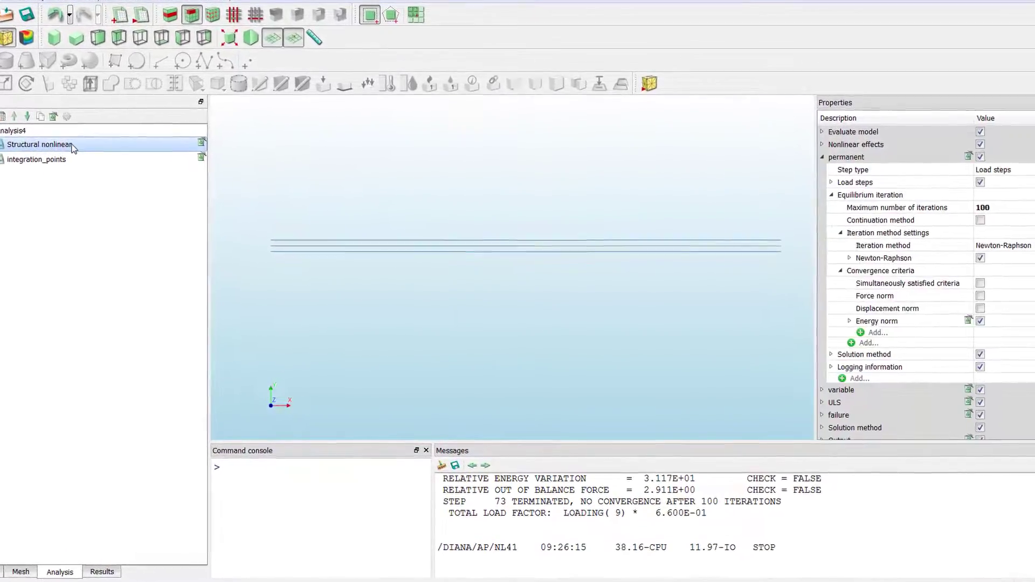
double_click(75, 147)
type("nodes")
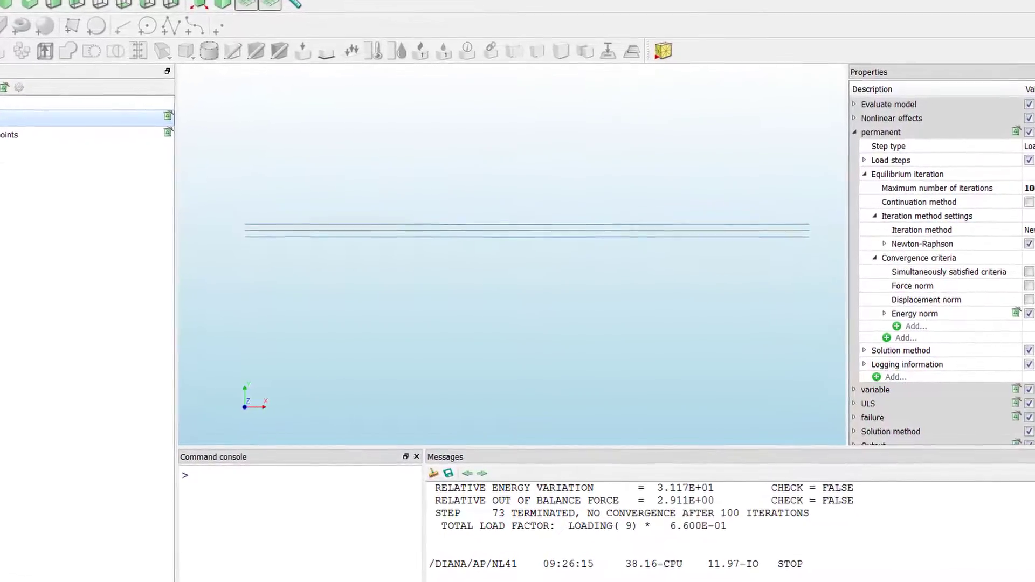
key("Return")
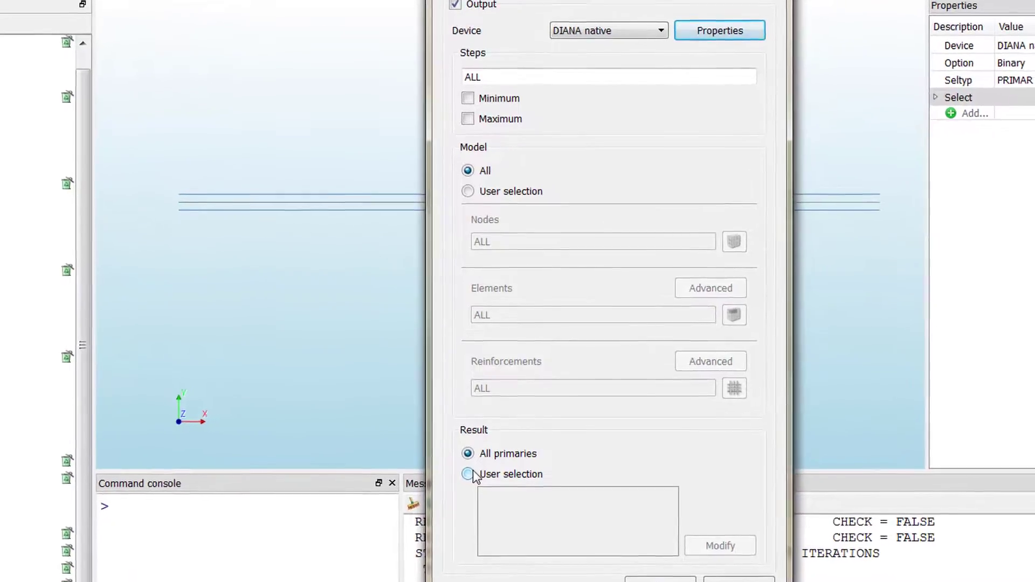
Switch the output results to a user selection and add the global total translations (DISPLA TOTAL TRANSL GLOBAL)
left_click(470, 468)
left_click(784, 580)
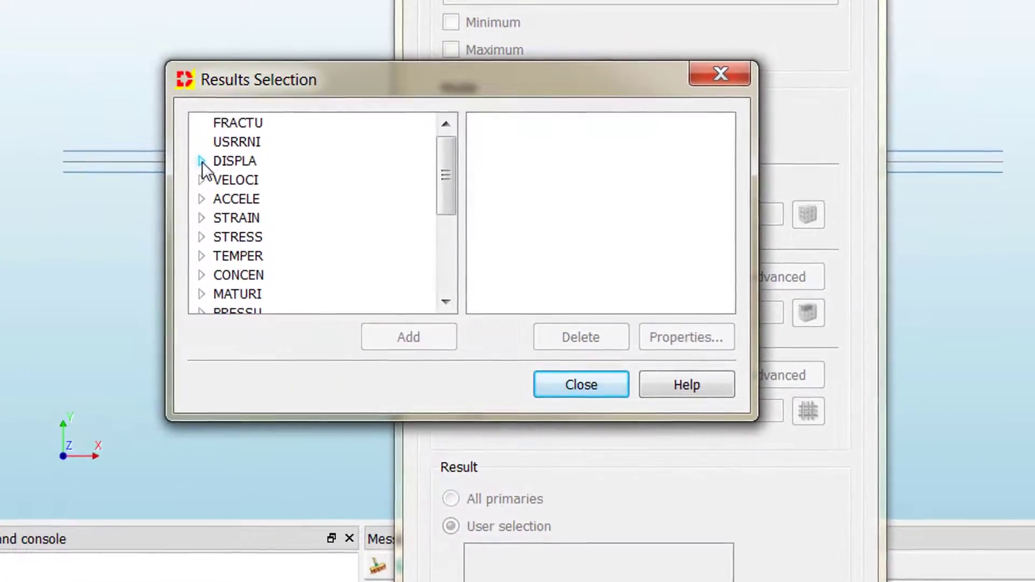
left_click(207, 164)
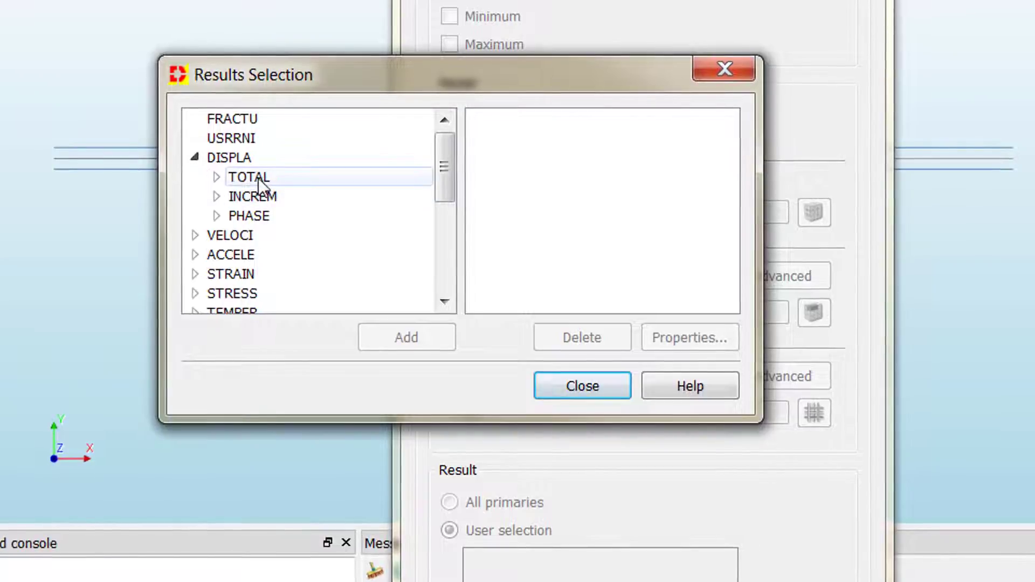
left_click(217, 177)
left_click(239, 197)
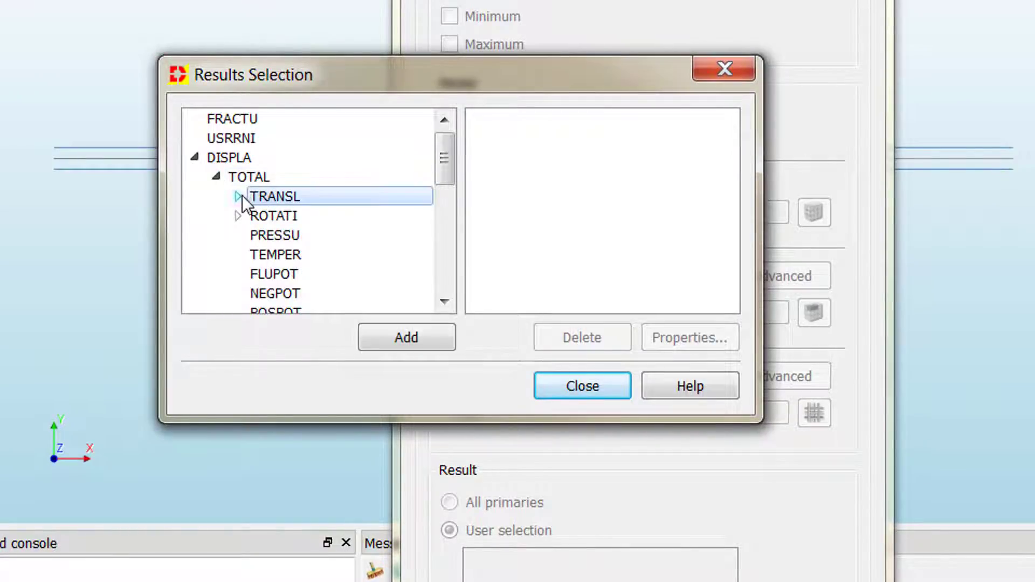
left_click(311, 220)
left_click(408, 337)
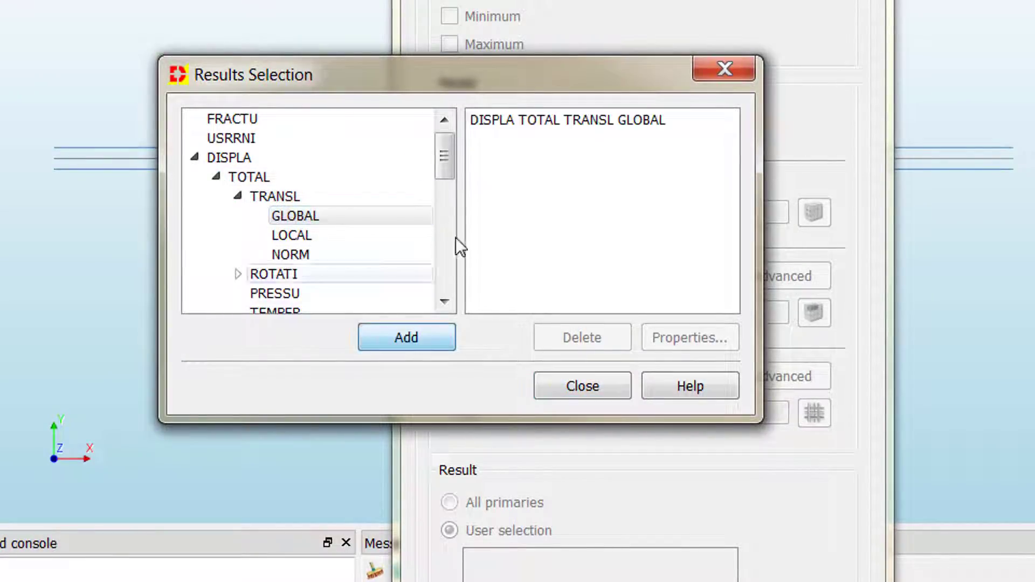
Add the global total Green strains (STRAIN TOTAL GREEN GLOBAL) to the selected results
left_click_drag(452, 158, 447, 225)
left_click(196, 198)
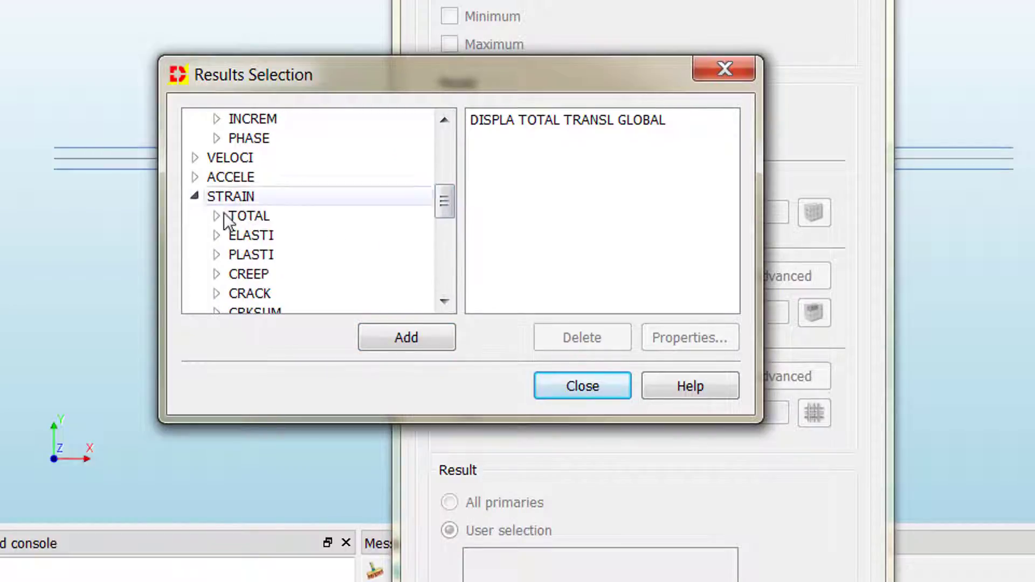
left_click(216, 216)
left_click(238, 236)
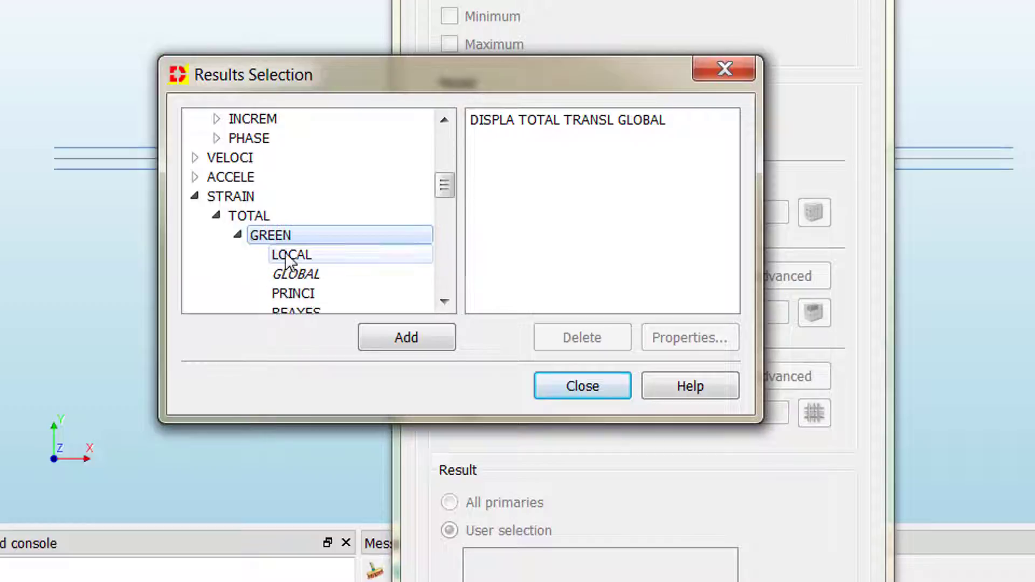
left_click(296, 275)
left_click(406, 339)
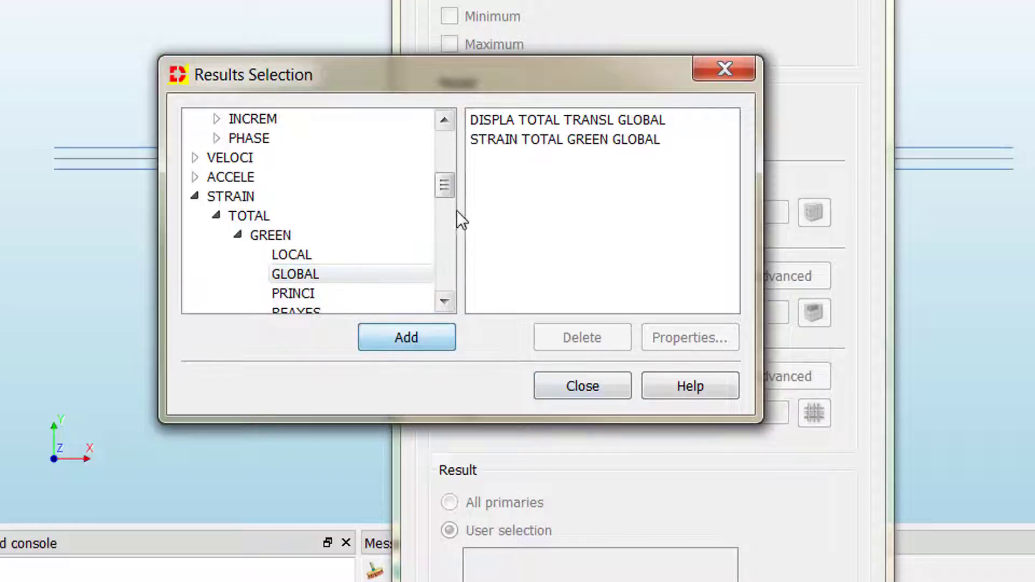
Add the global Cauchy effective stresses (STRESS EFFECT CAUCHY GLOBAL) to the selected results
scroll(448, 221, "down", 5)
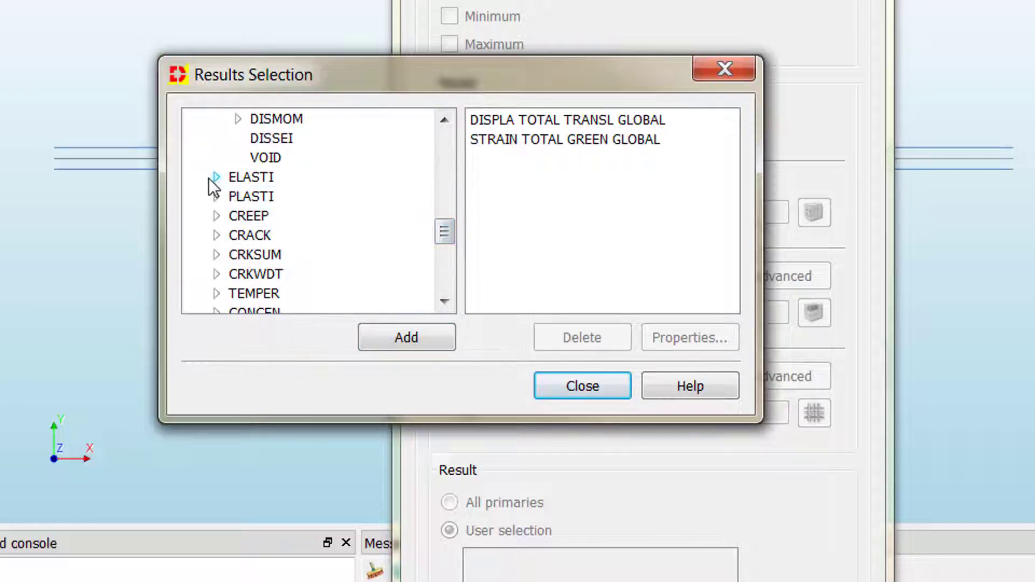
scroll(247, 197, "up", 2)
scroll(232, 201, "up", 3)
left_click(233, 214)
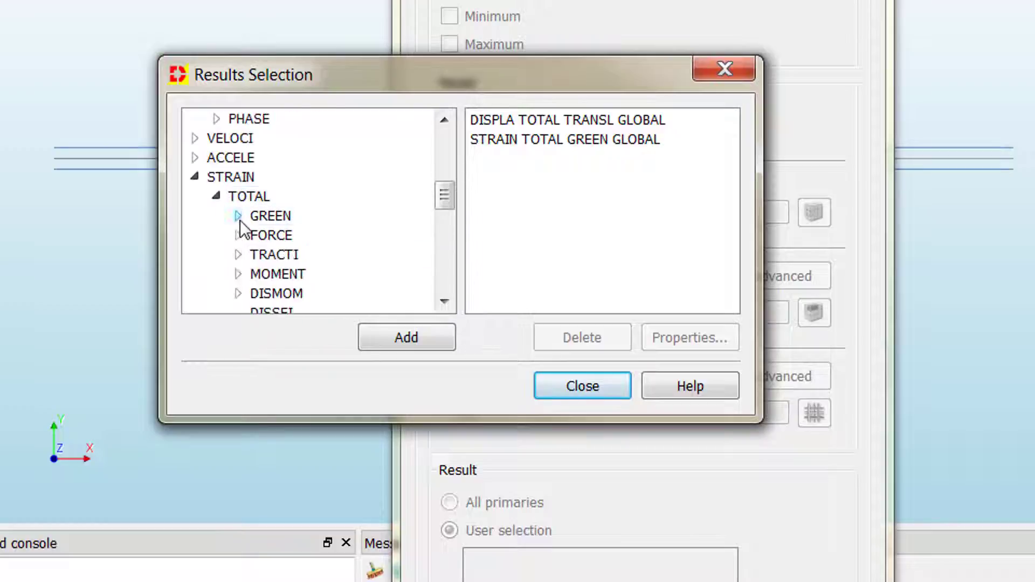
left_click(217, 198)
left_click(196, 177)
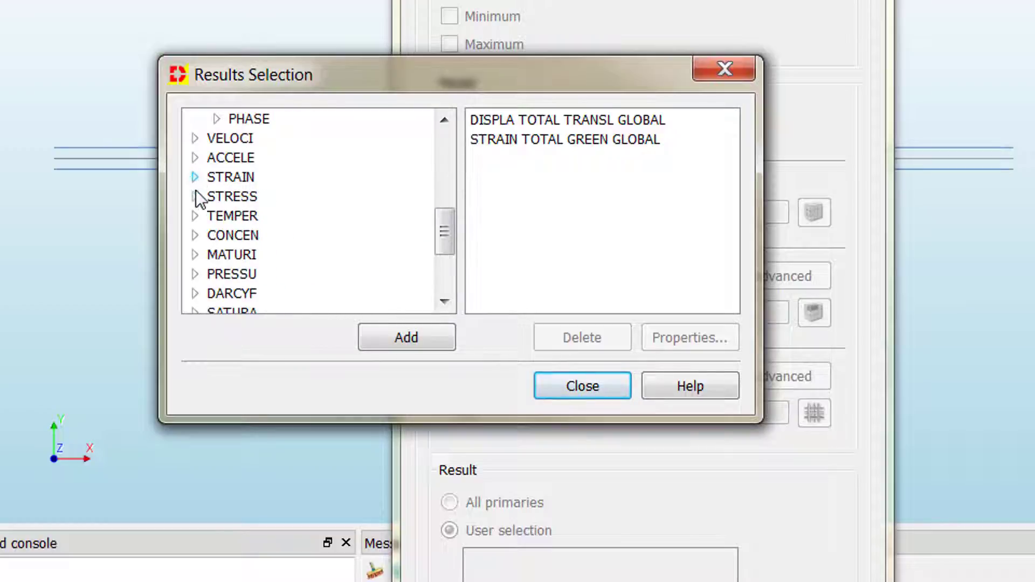
left_click(195, 196)
left_click(216, 216)
left_click(238, 235)
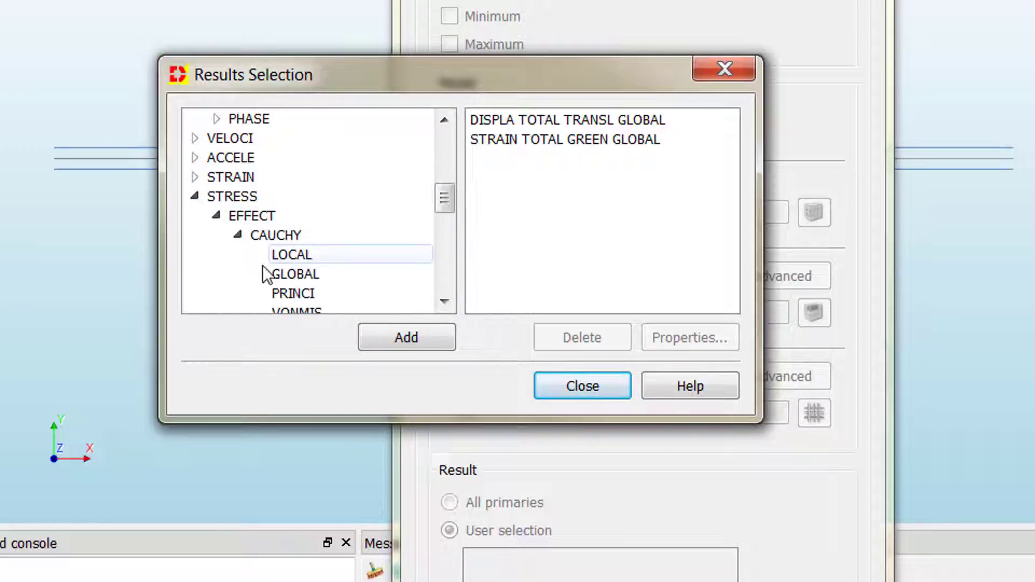
left_click(296, 274)
left_click(376, 338)
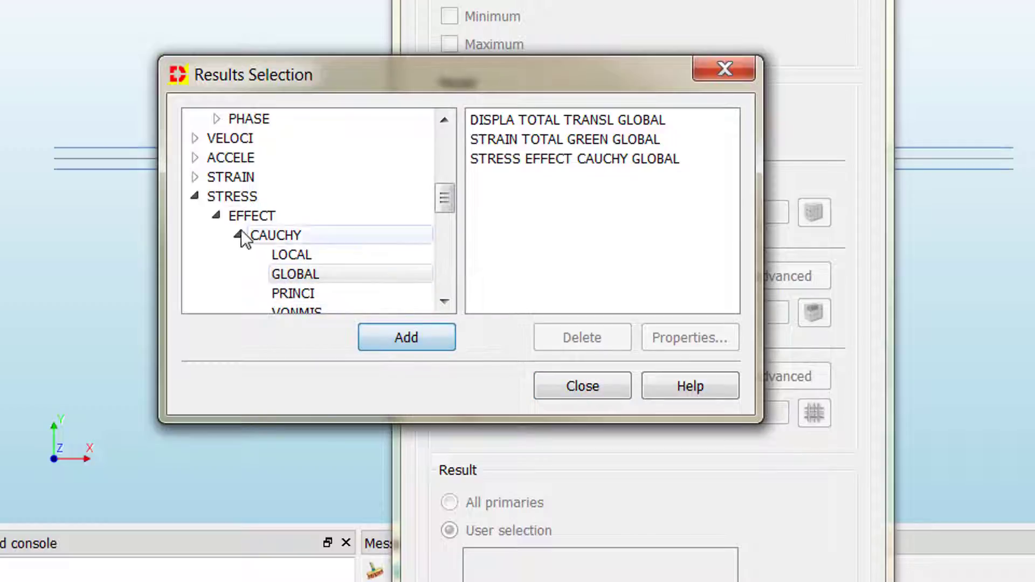
left_click(195, 196)
scroll(264, 219, "down", 1)
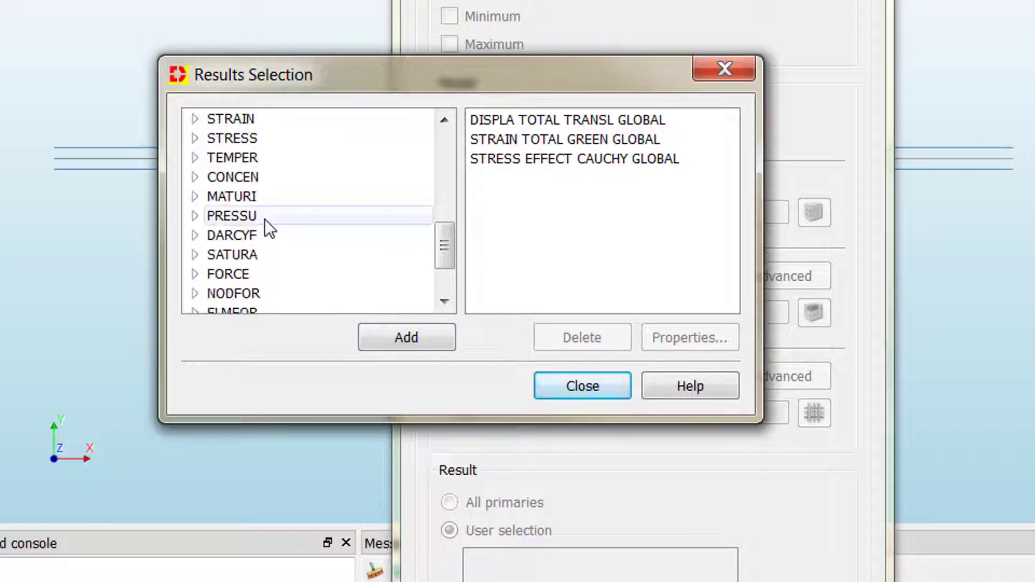
scroll(264, 219, "down", 1)
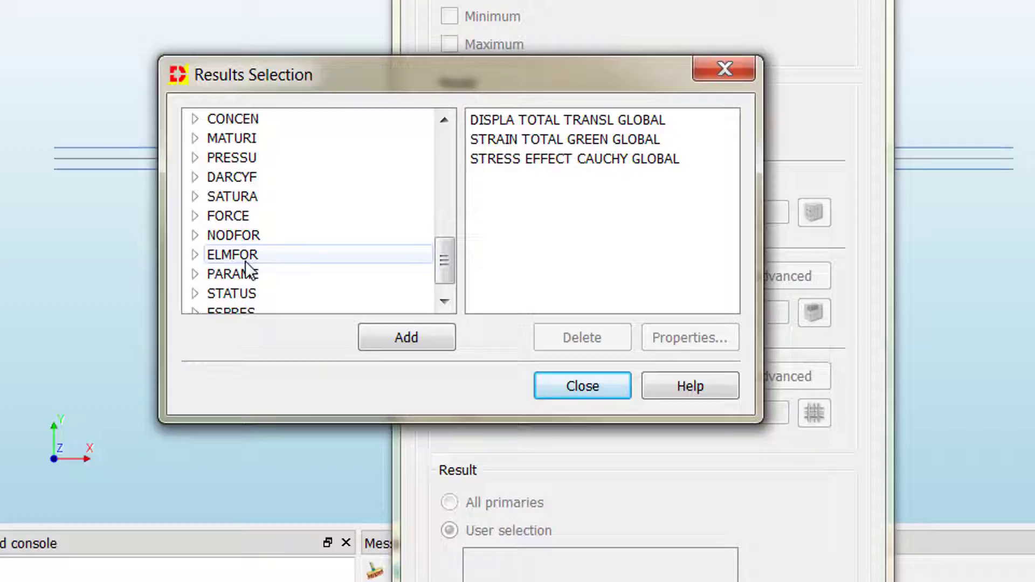
scroll(250, 272, "down", 1)
scroll(310, 185, "up", 6)
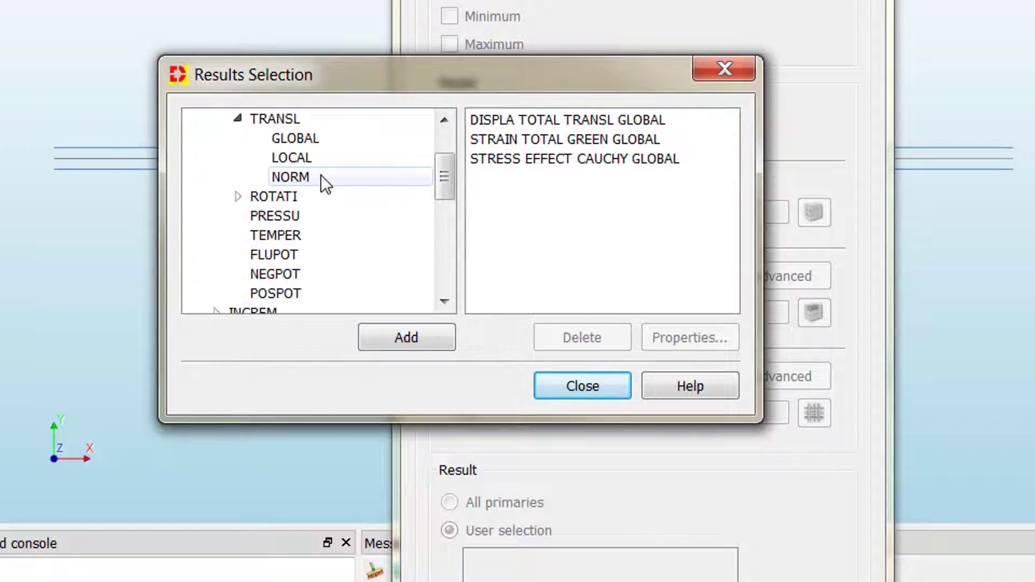
scroll(299, 189, "up", 2)
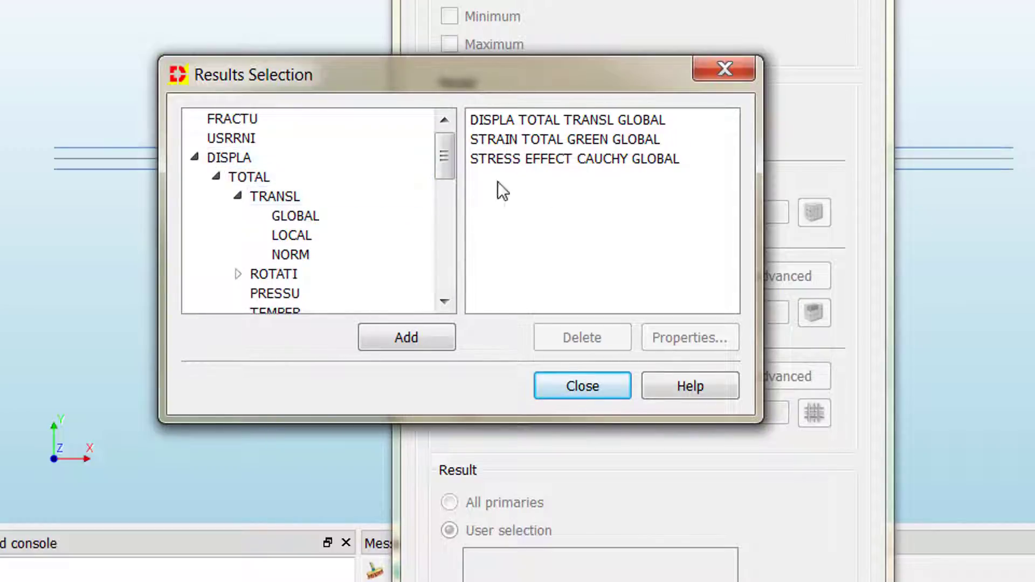
Set the output location of STRAIN TOTAL GREEN GLOBAL to Integration points and recheck its properties
left_click(592, 139)
left_click(696, 343)
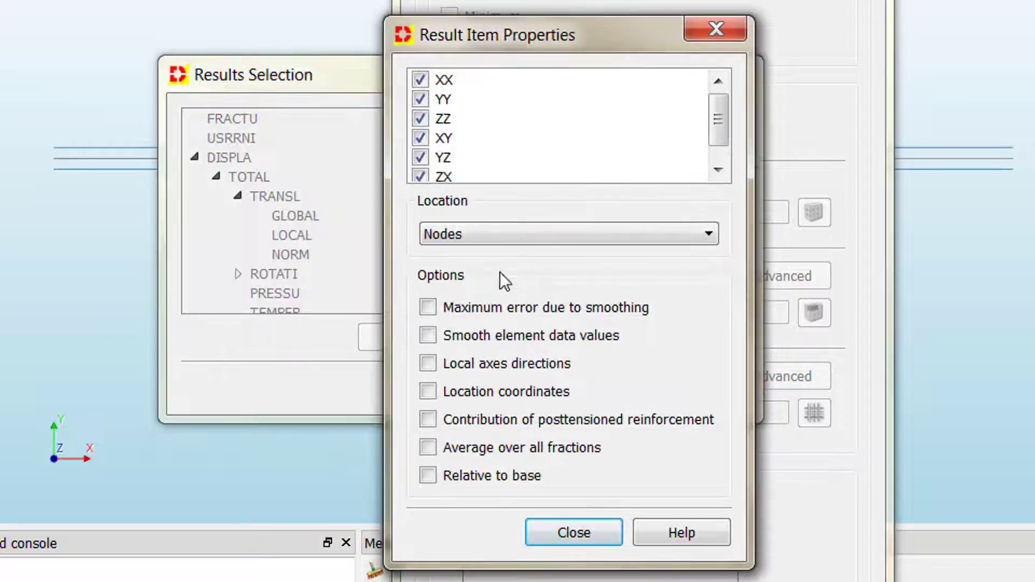
left_click(506, 234)
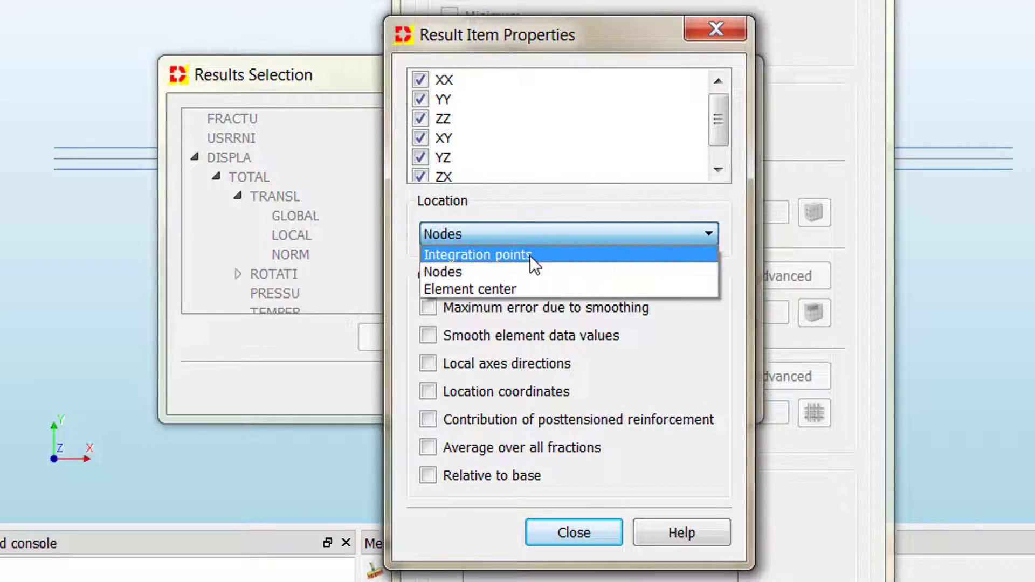
left_click(540, 254)
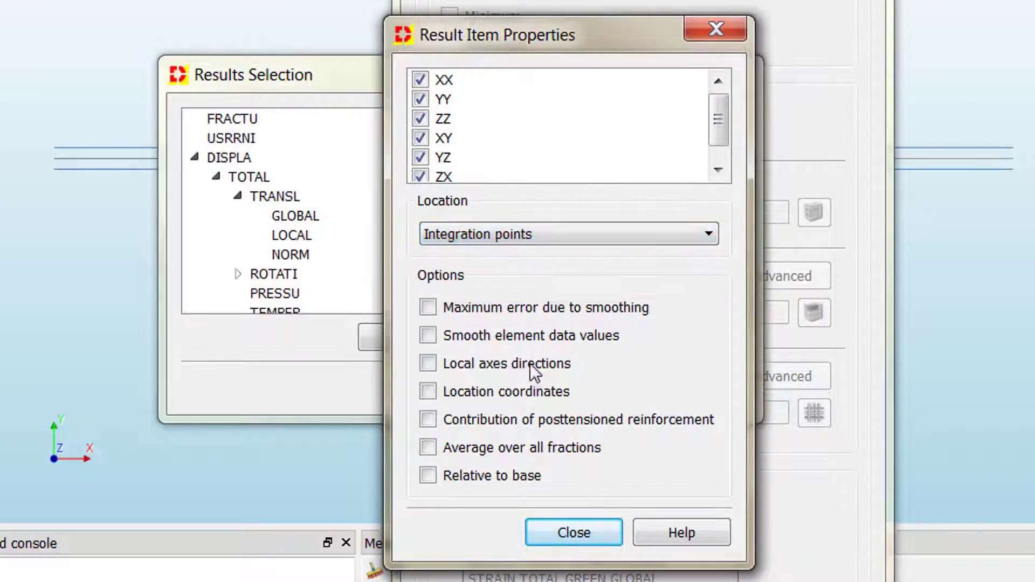
left_click(558, 538)
left_click(543, 144)
left_click(717, 340)
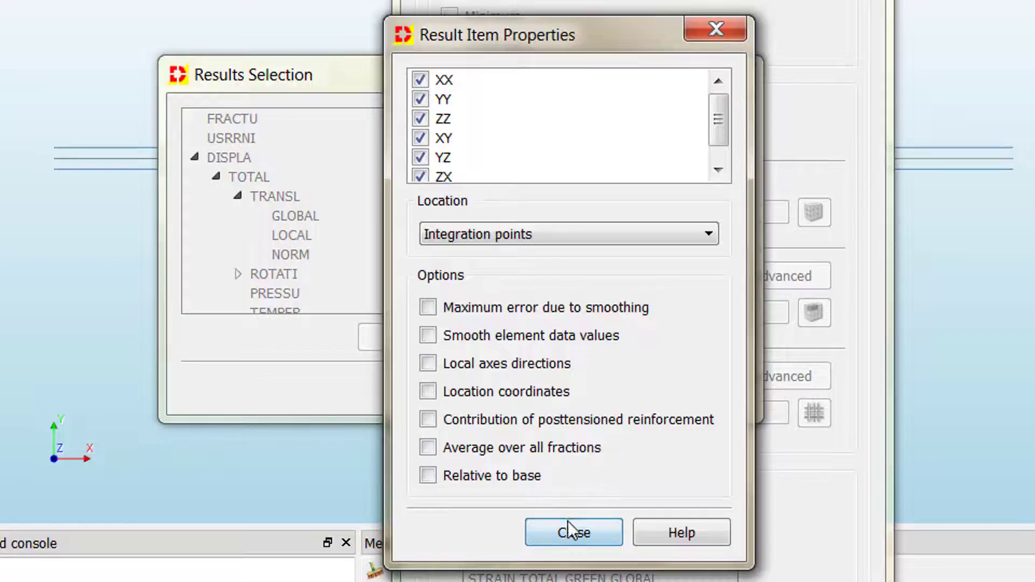
left_click(569, 531)
Set the output location of STRESS EFFECT CAUCHY GLOBAL to Integration points
left_click(542, 160)
left_click(697, 325)
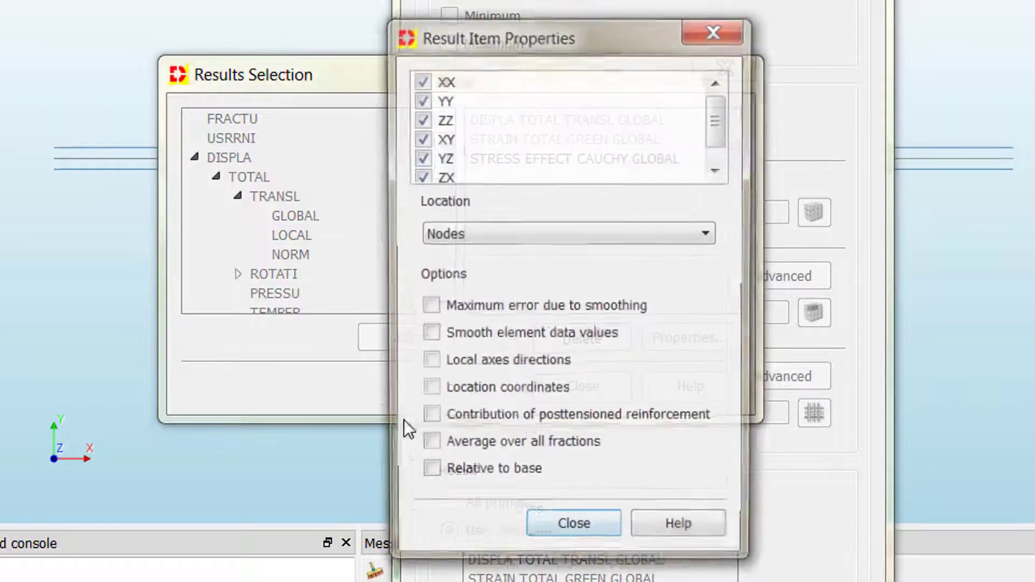
left_click(481, 242)
left_click(483, 253)
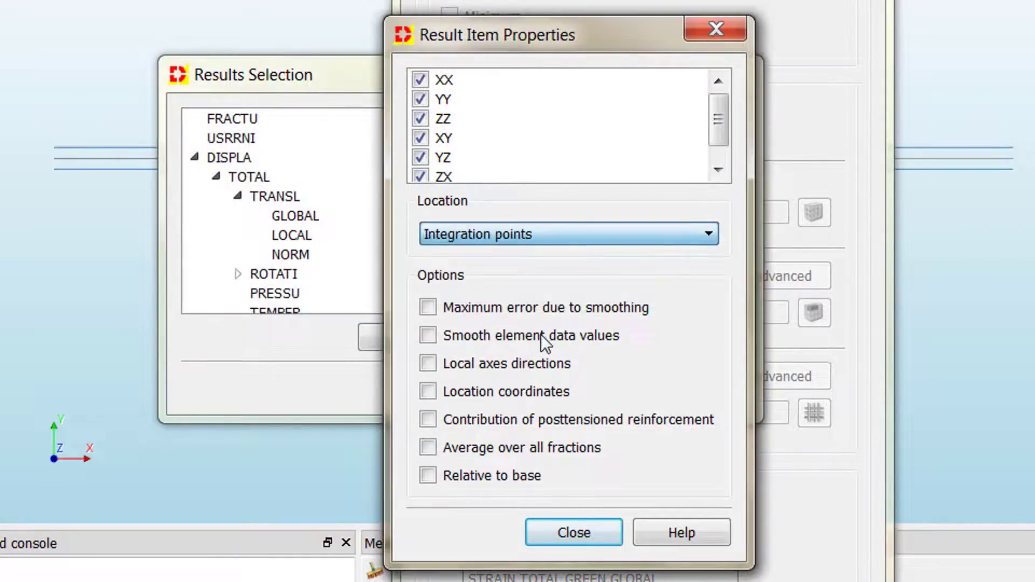
left_click(571, 530)
Exclude the Z component from the DISPLA TOTAL TRANSL GLOBAL result and close the output settings
left_click(548, 118)
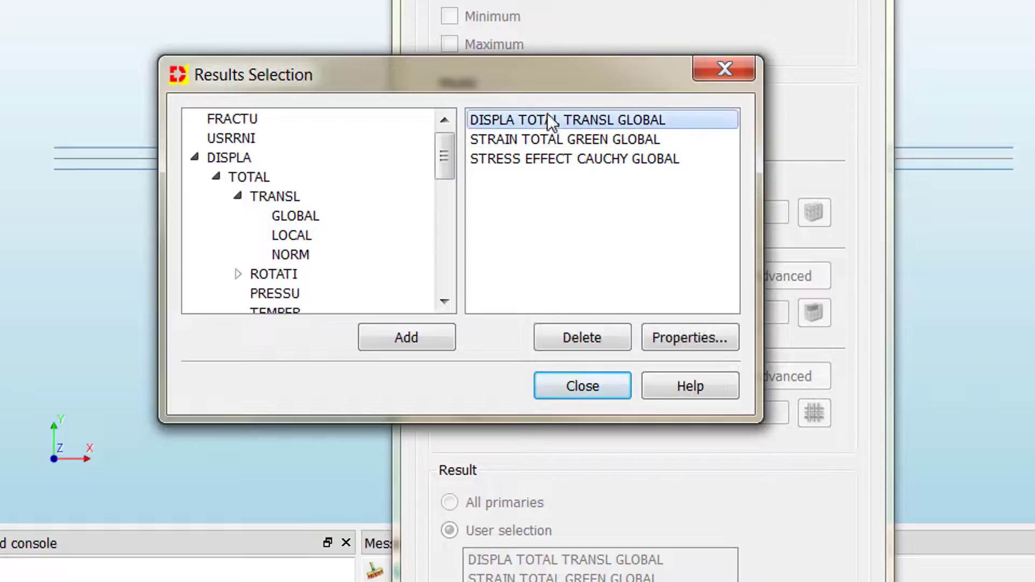
left_click(704, 339)
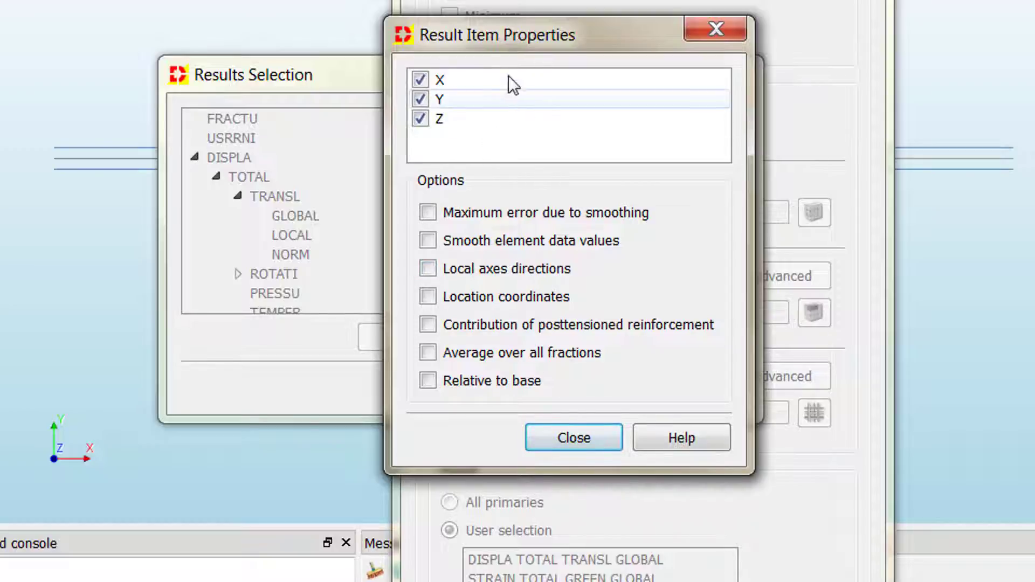
left_click(421, 119)
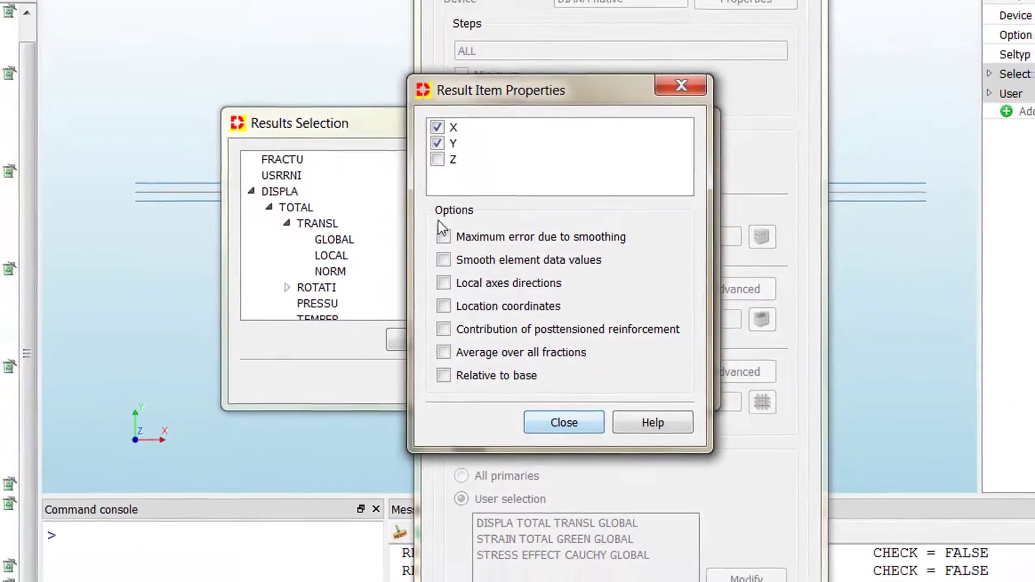
left_click(564, 423)
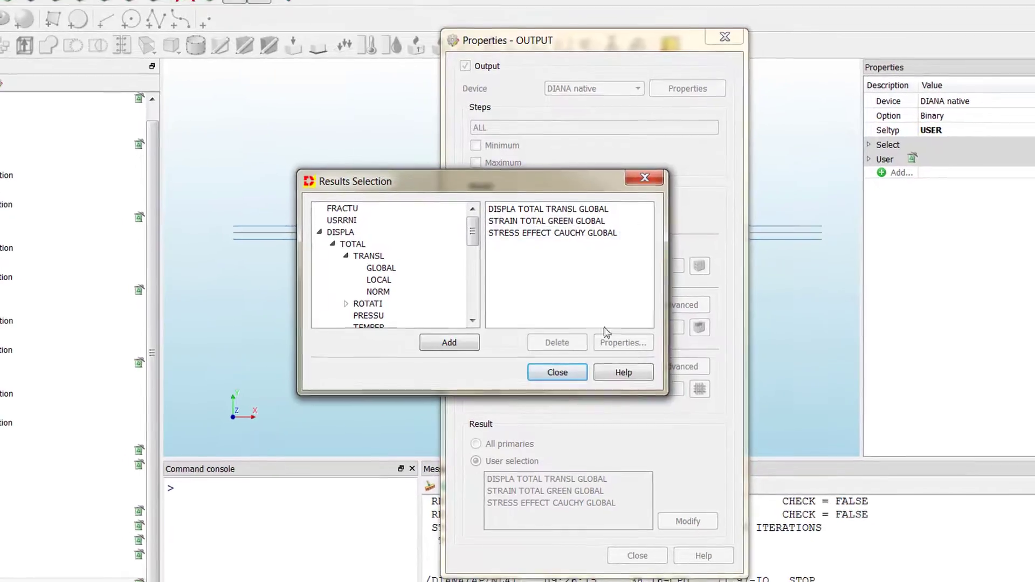
left_click(558, 373)
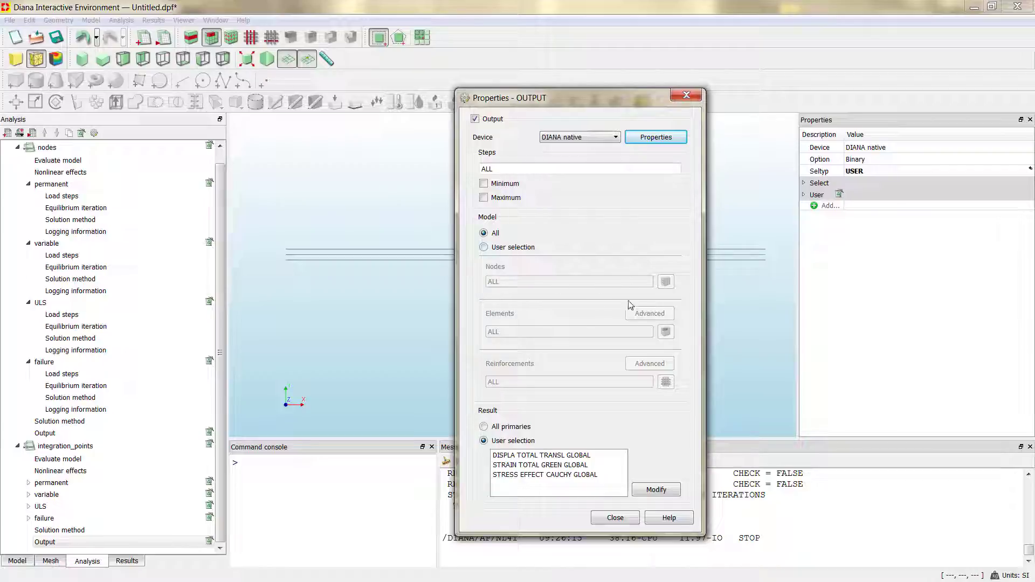
left_click(618, 521)
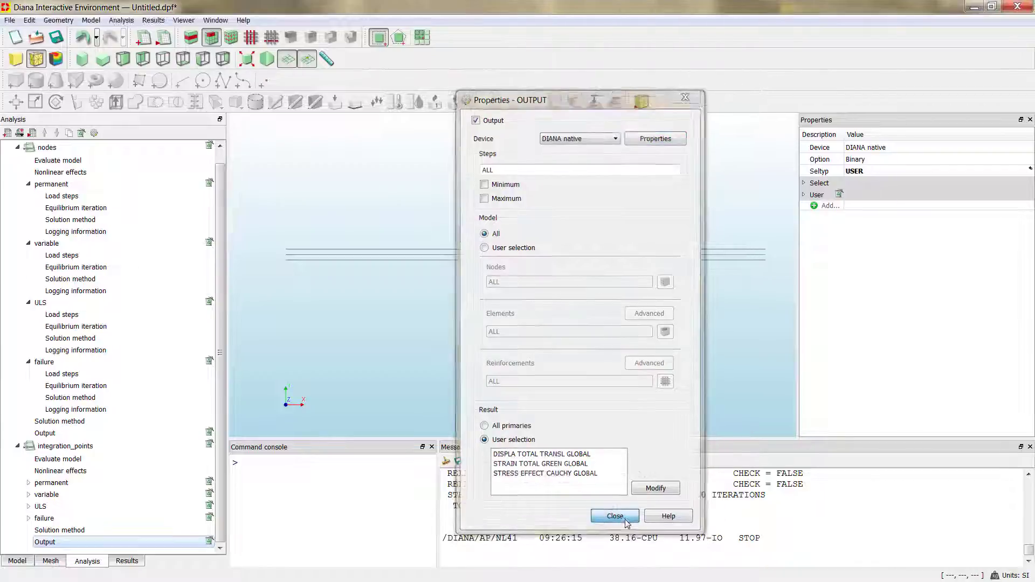
Duplicate the Output item of the integration_points analysis and rename the copy as tab_file
right_click(60, 544)
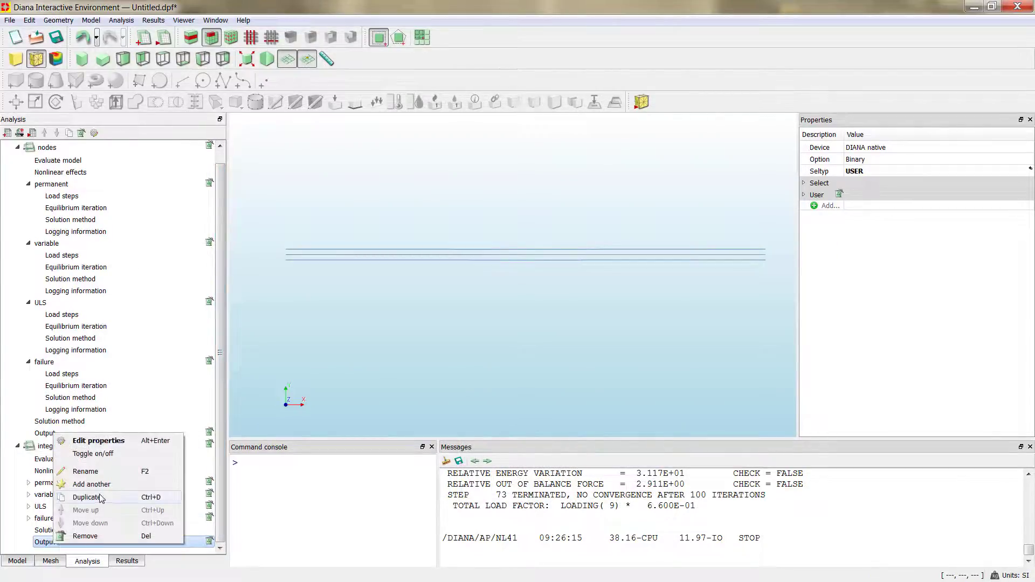
left_click(86, 497)
double_click(60, 545)
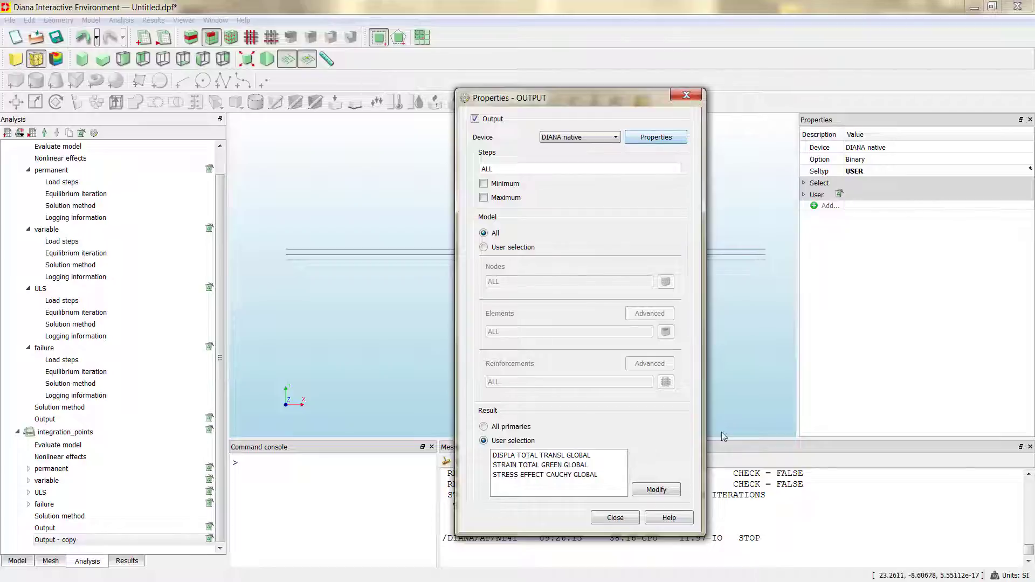
left_click(625, 521)
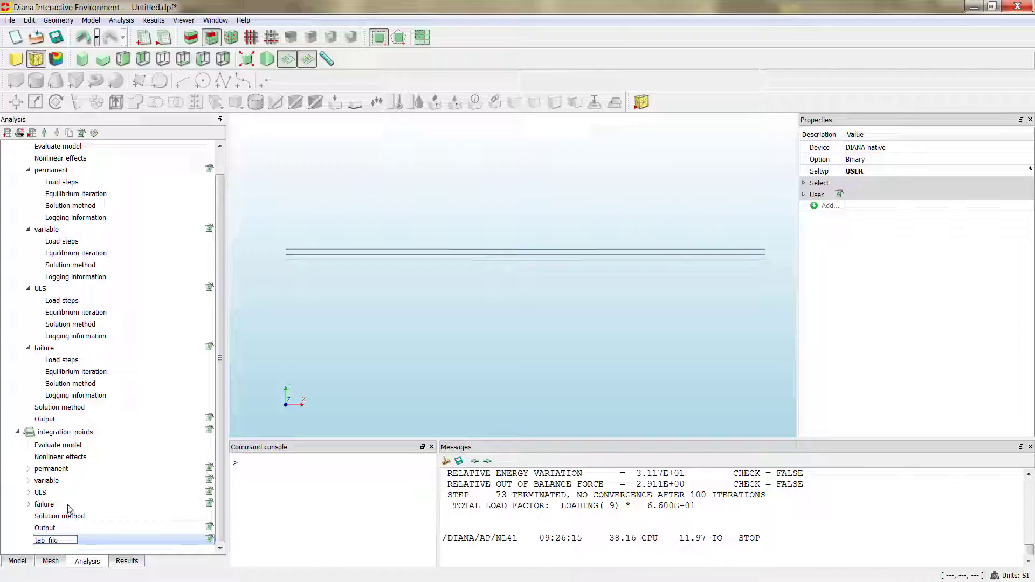
left_click(73, 531)
Set the output device of the tab_file output to Tabulated and close its properties
double_click(80, 540)
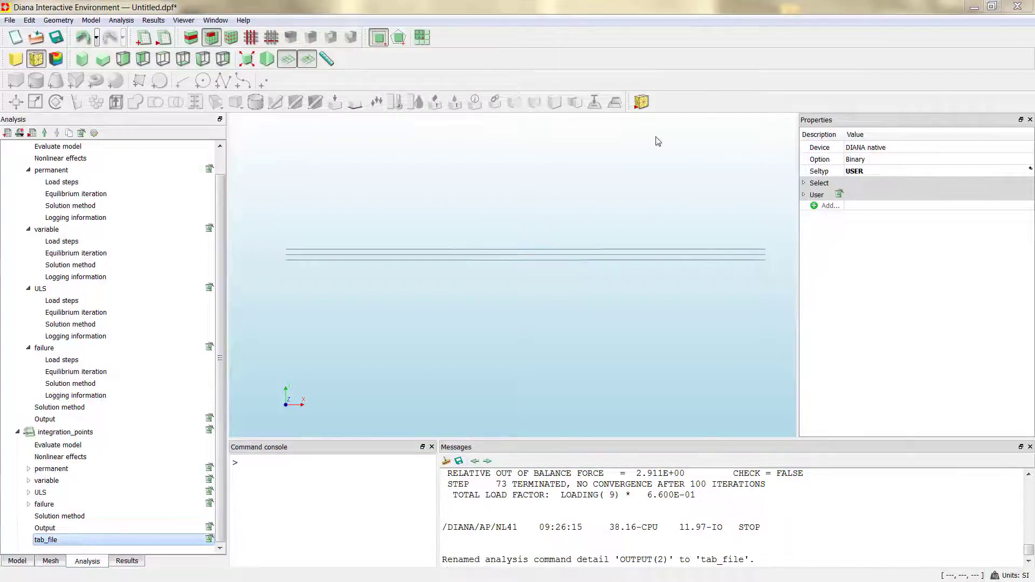
left_click(603, 139)
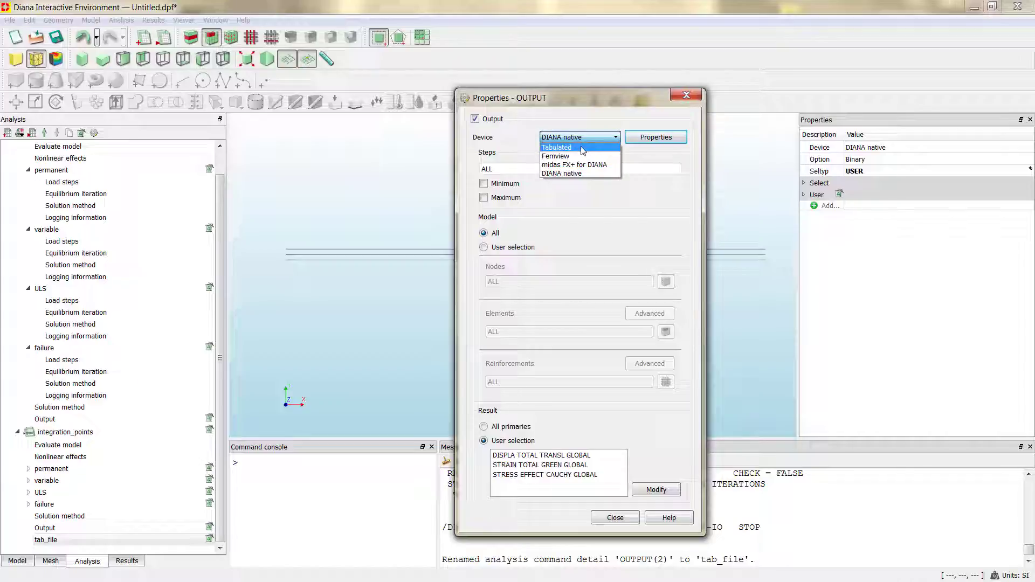
left_click(583, 149)
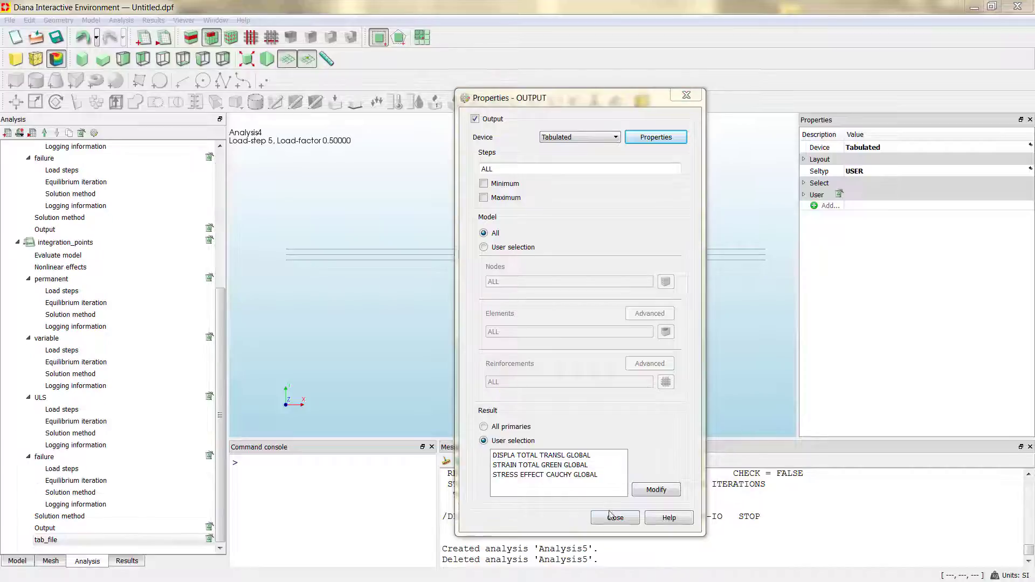
left_click(612, 516)
Duplicate Analysis4 and expand the copy to show its integration_points and nodes commands
scroll(108, 204, "up", 6)
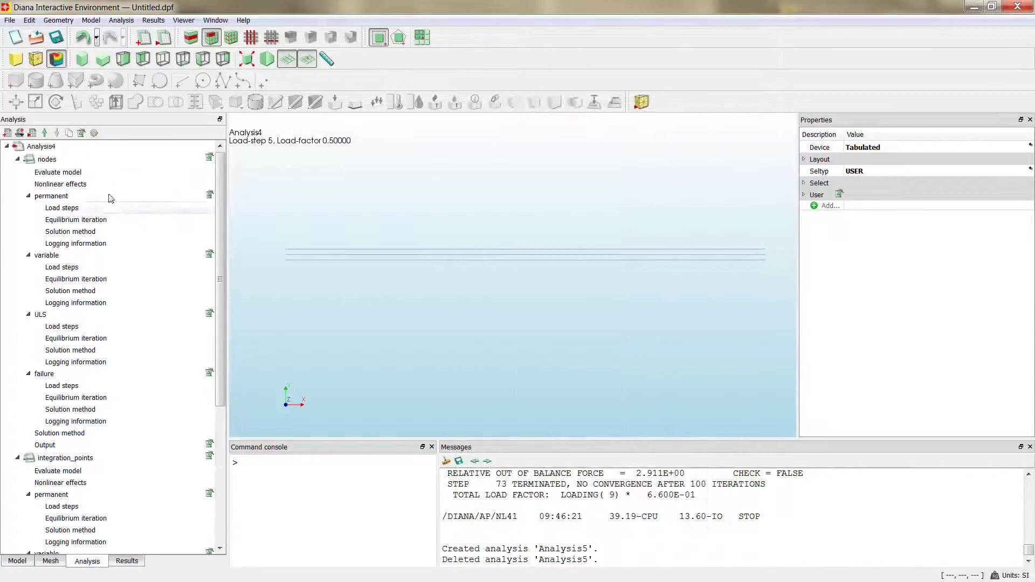
left_click(17, 159)
left_click(17, 173)
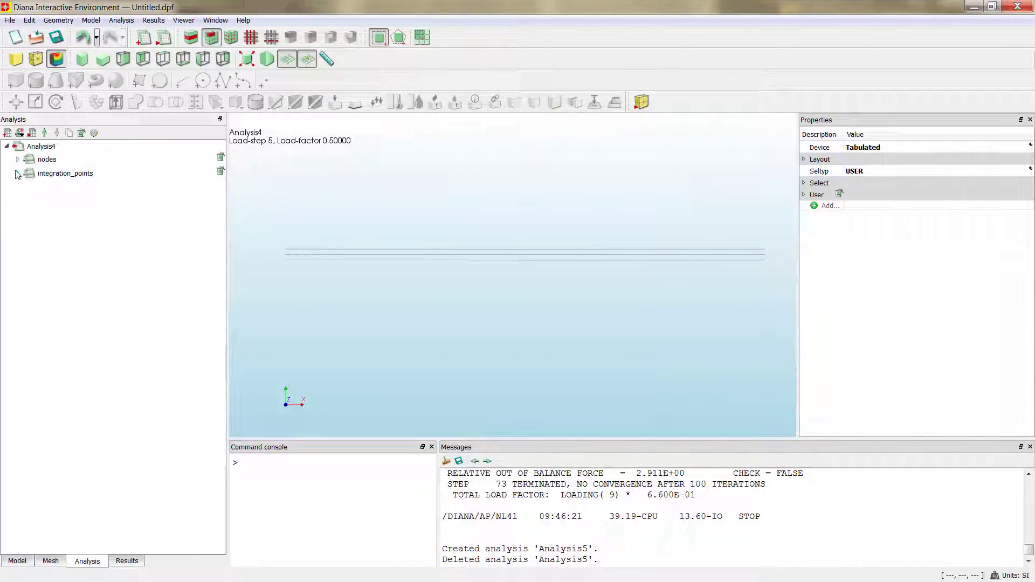
left_click(40, 148)
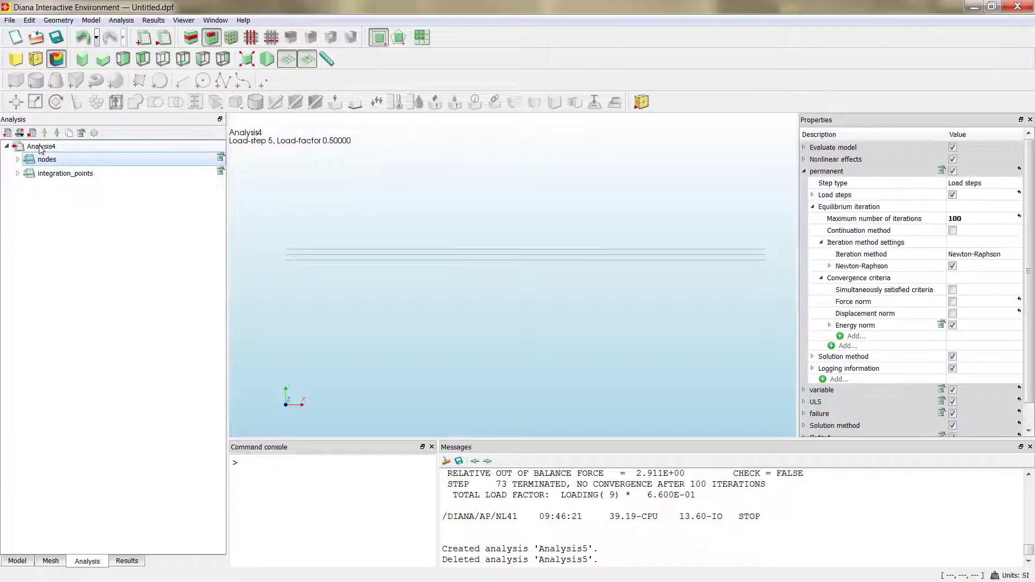
right_click(40, 149)
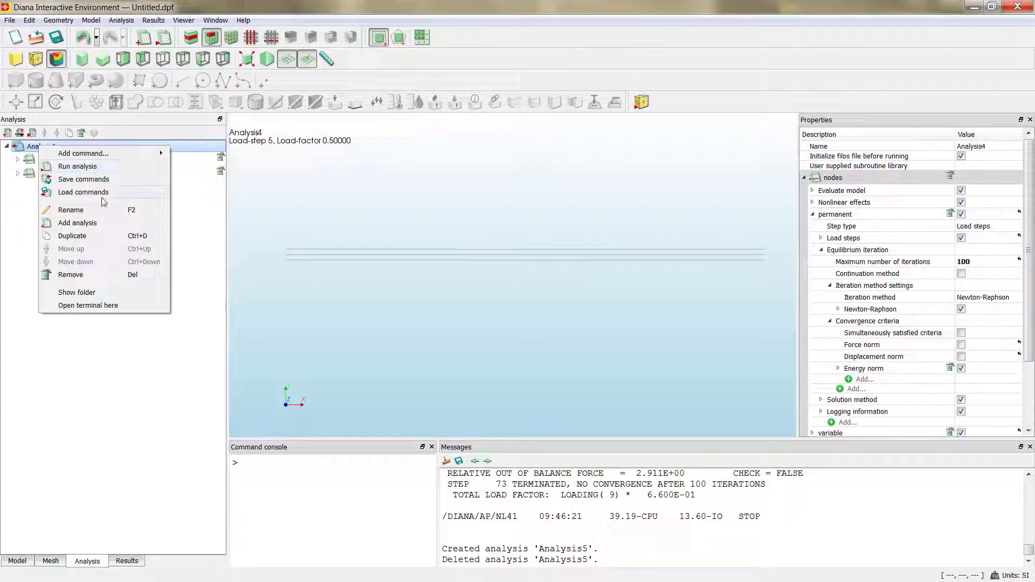
left_click(93, 240)
left_click(6, 186)
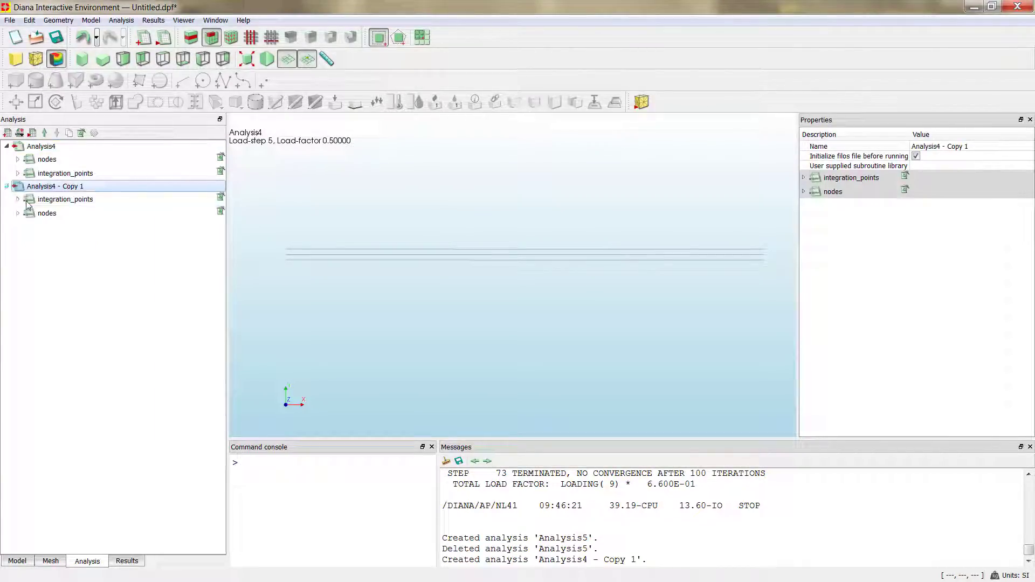
Remove integration_points from Analysis4 and remove nodes from Analysis4 - Copy 1
left_click(47, 160)
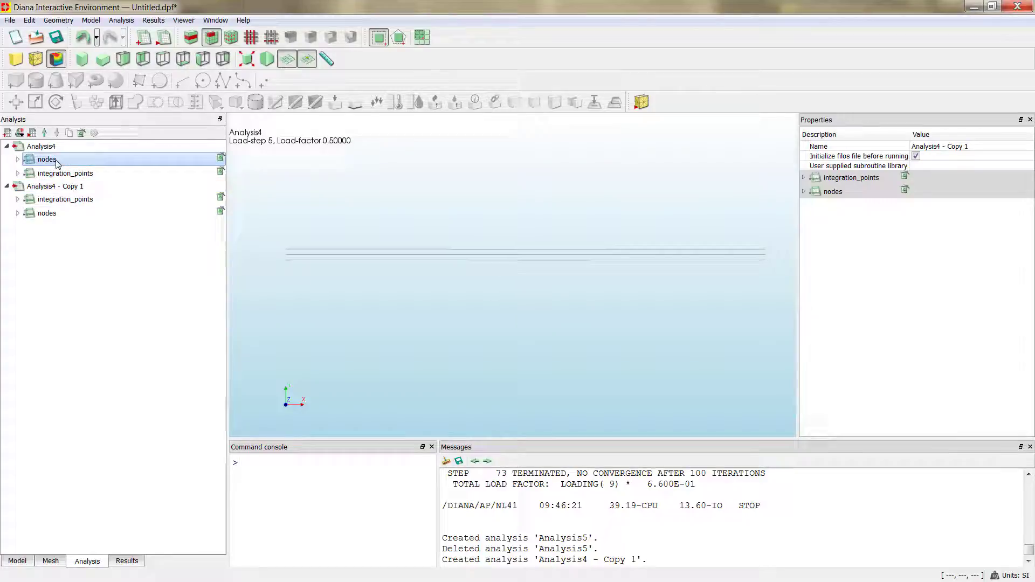
left_click(81, 173)
left_click(217, 170)
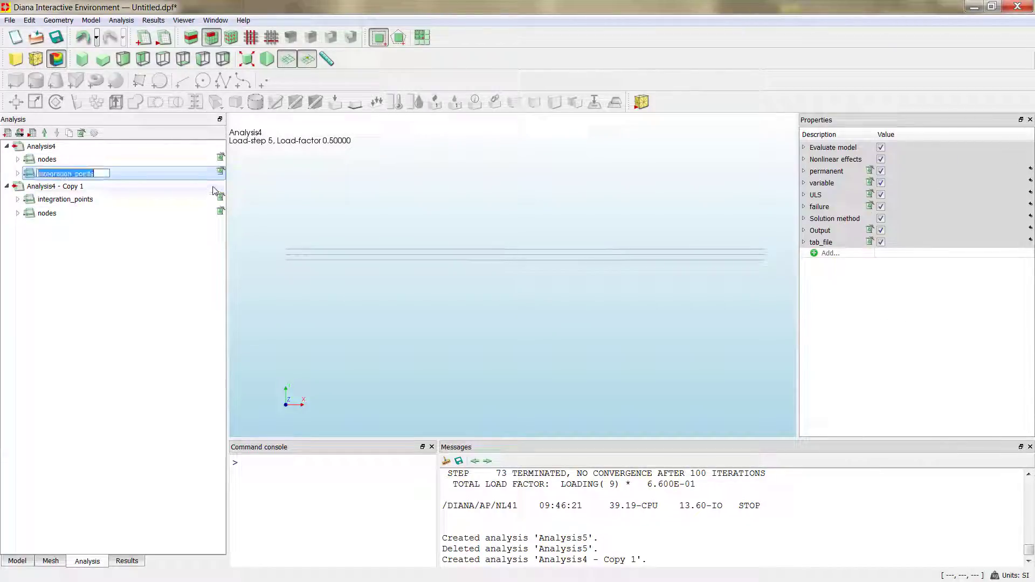
left_click(219, 173)
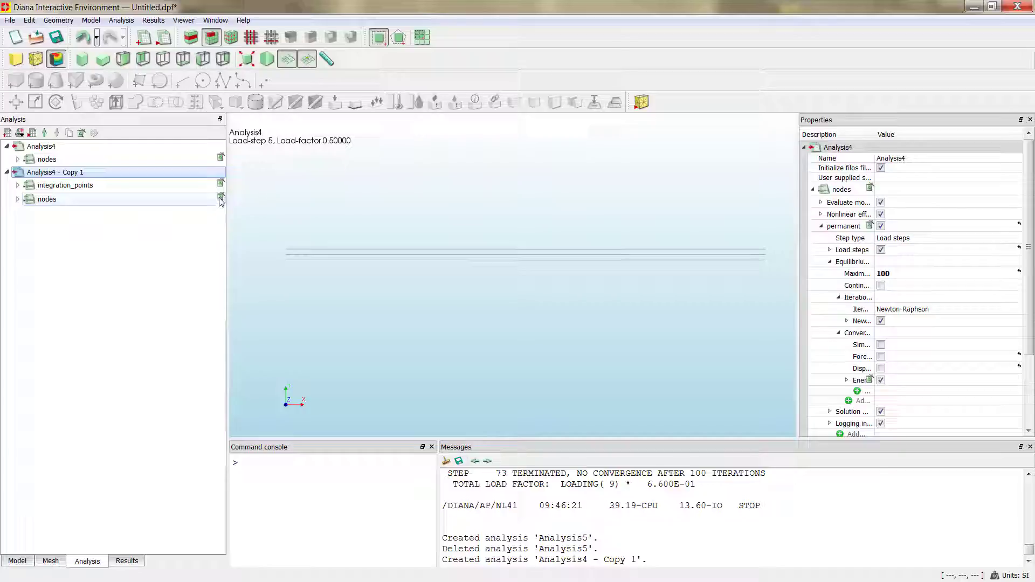
left_click(221, 199)
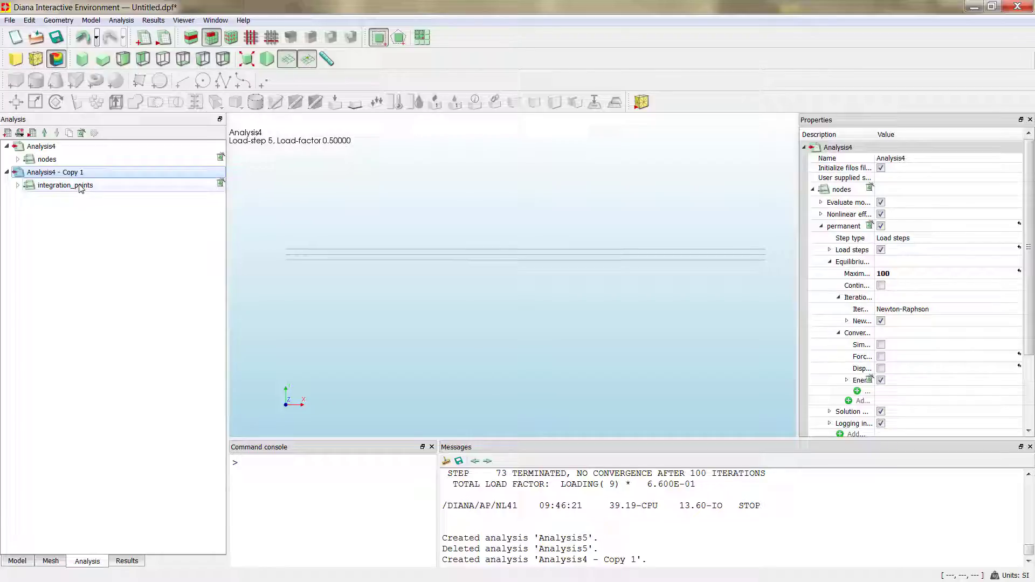
Run the analyses and display the result output of Analysis4 - Copy 1
left_click(20, 134)
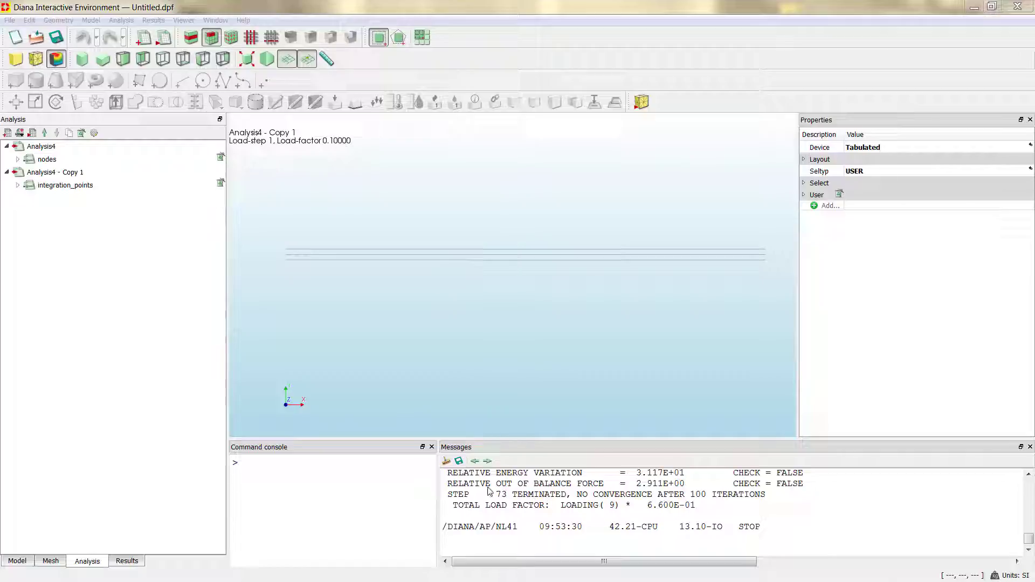
left_click(136, 564)
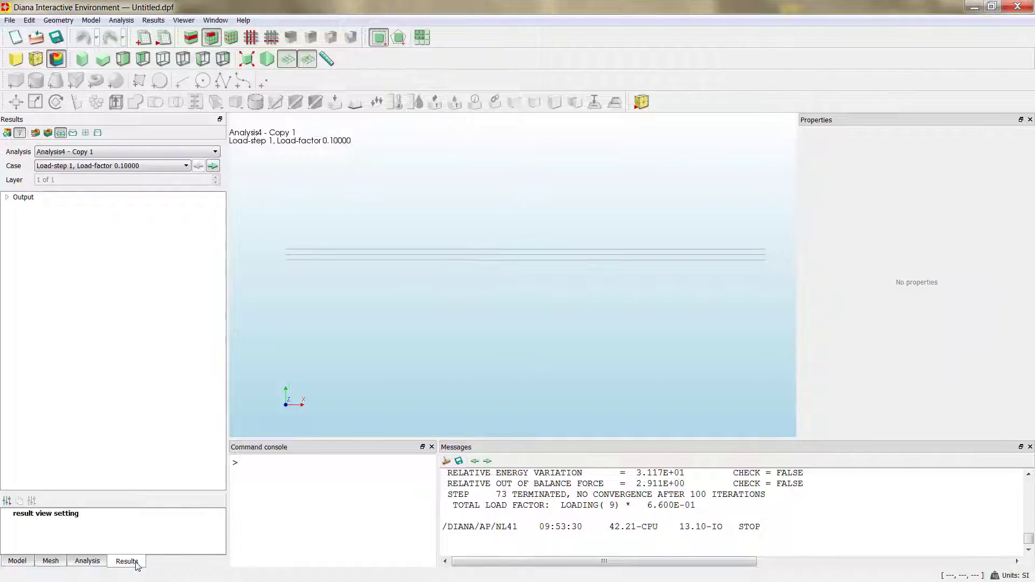
left_click(57, 153)
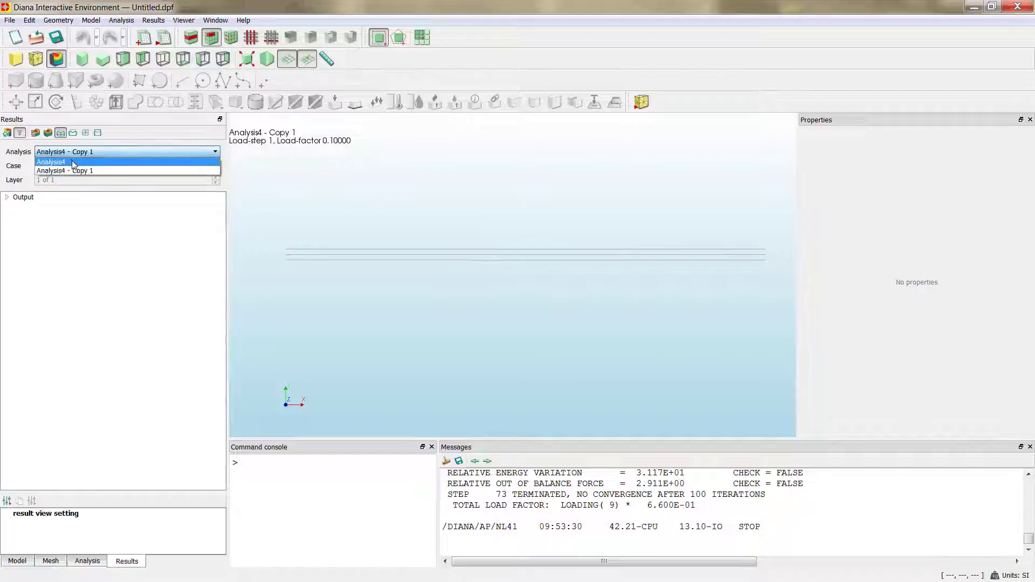
left_click(71, 166)
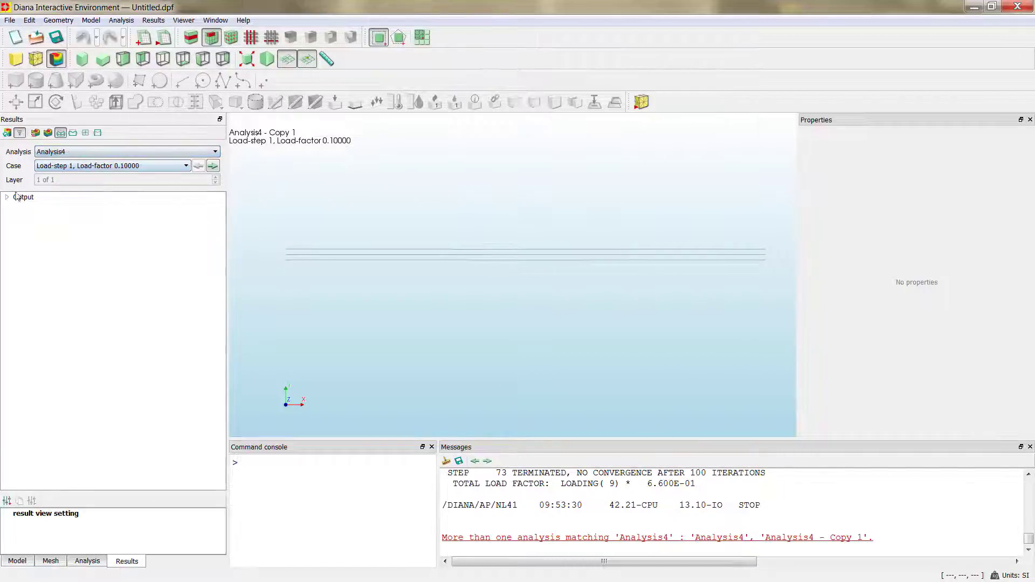
left_click(6, 198)
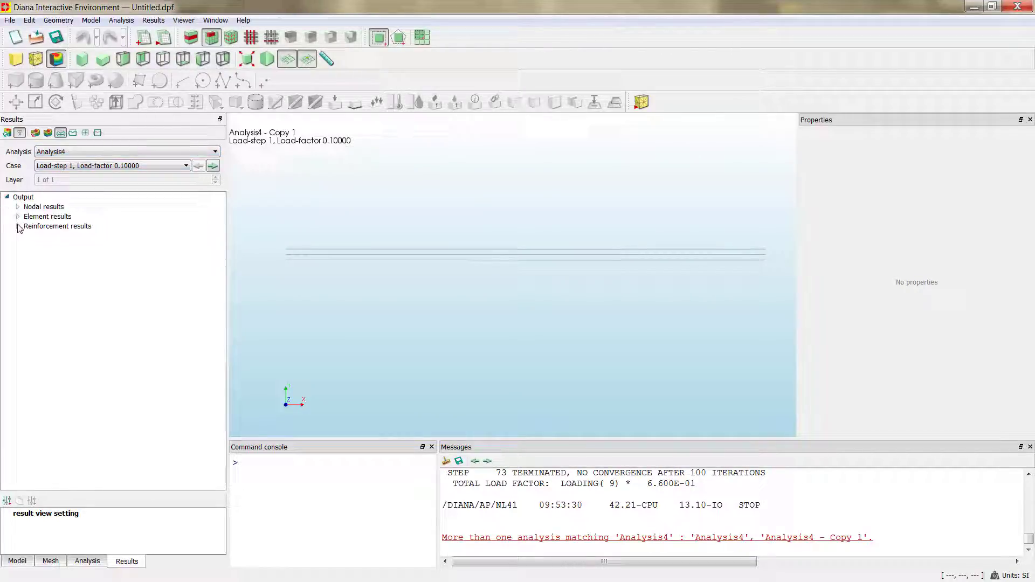
left_click(62, 156)
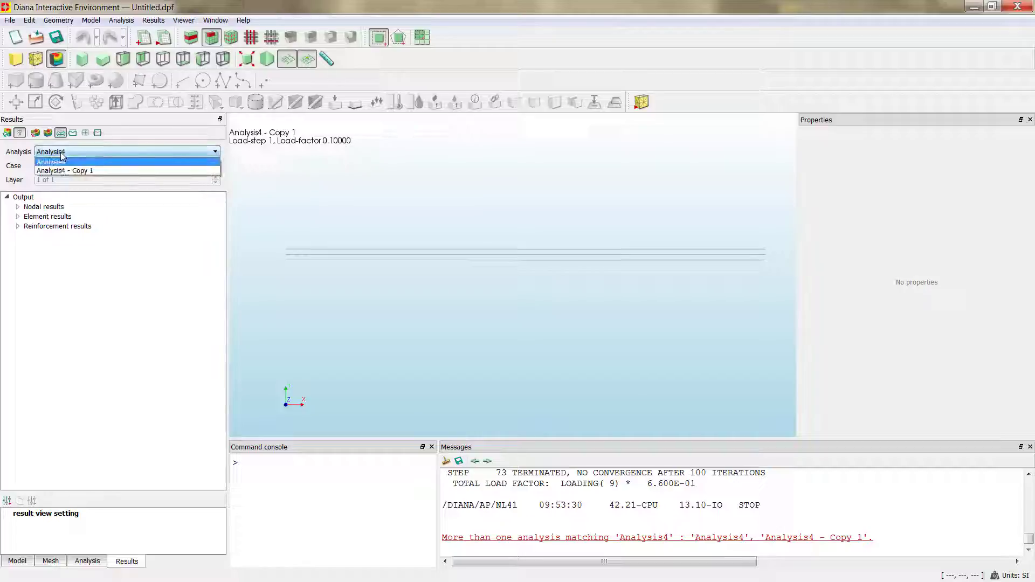
left_click(69, 167)
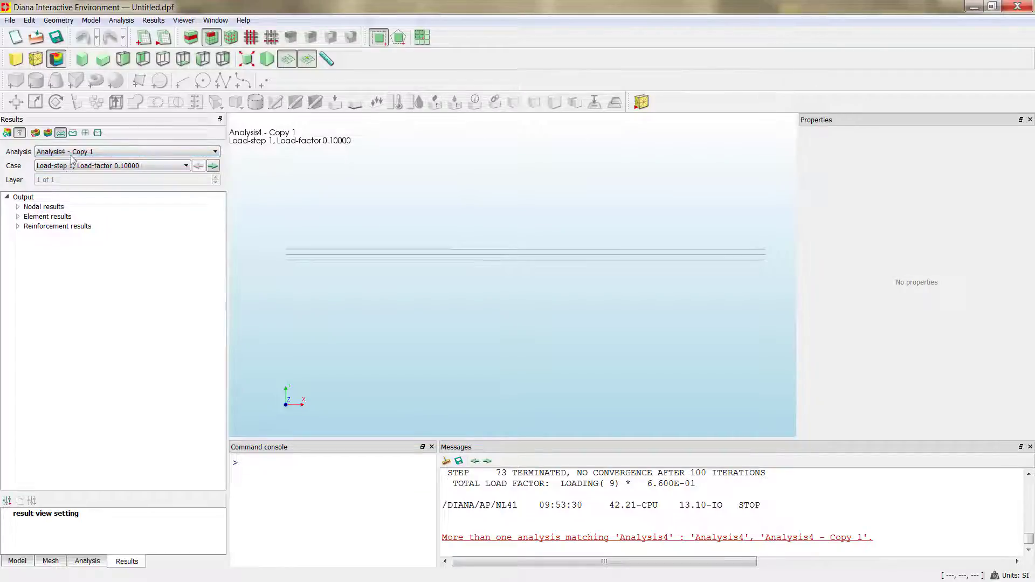
Examine the available nodal, element and reinforcement results, including the Reinforcement Total Strains components
left_click(18, 207)
left_click(18, 226)
left_click(17, 256)
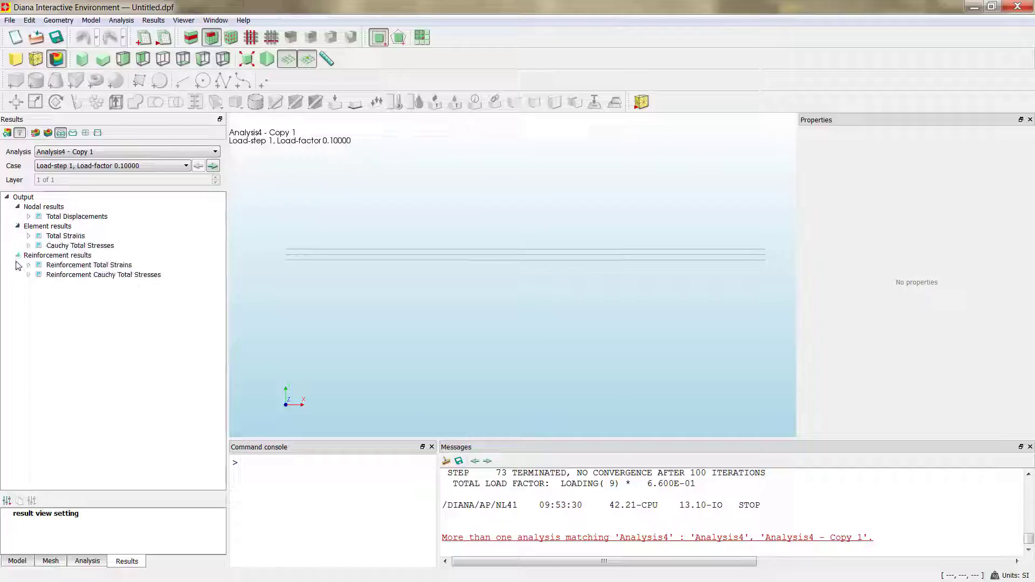
left_click(28, 265)
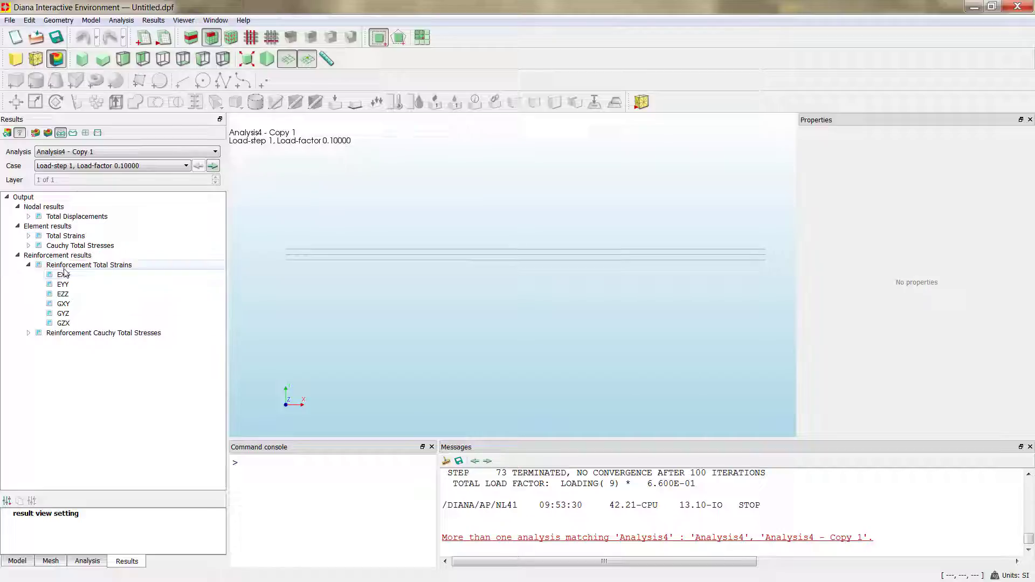
Display the Total Displacements TDtY contours on the deformed beam
left_click(30, 216)
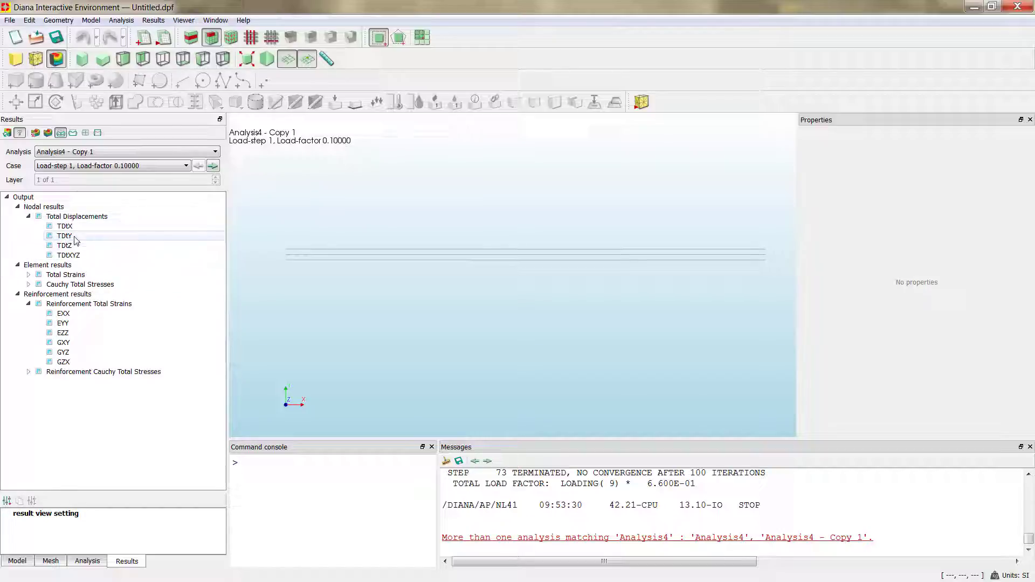
left_click(74, 239)
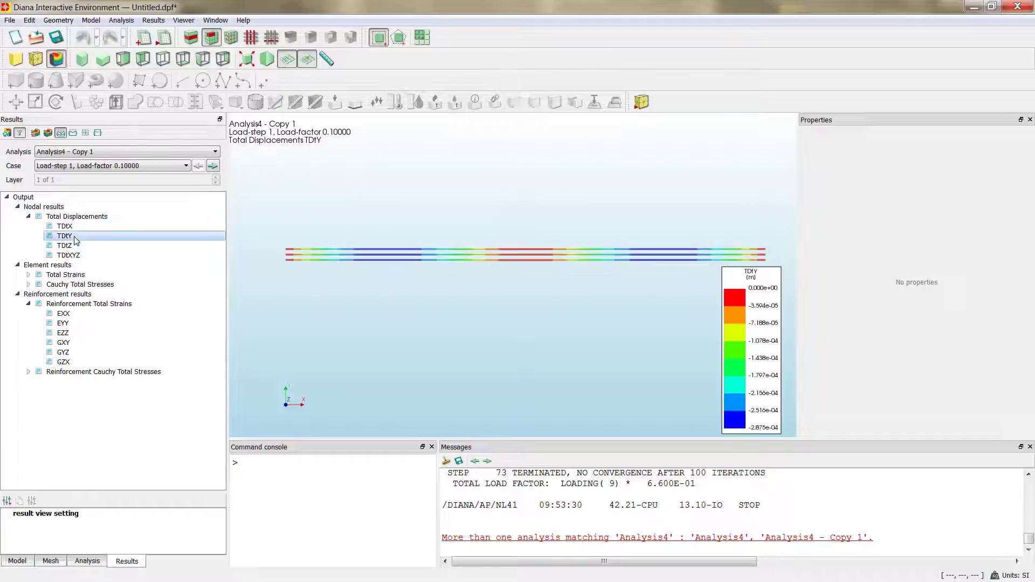
left_click(35, 132)
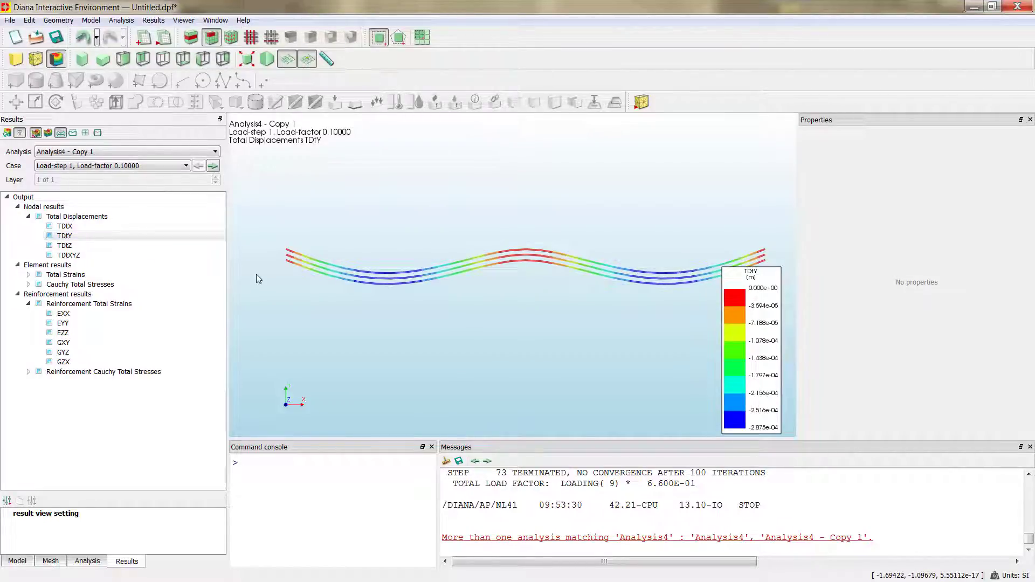
left_click(100, 233)
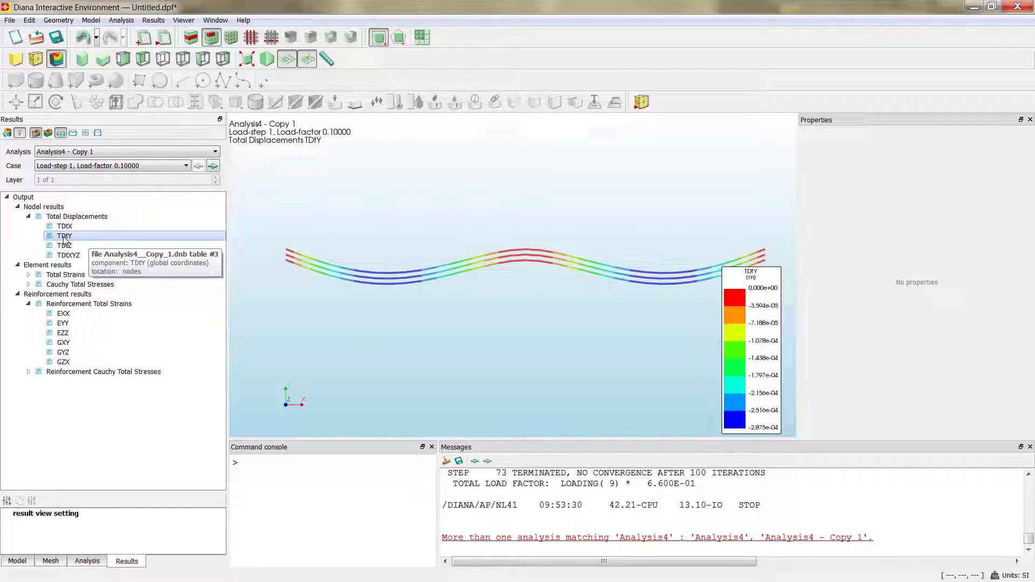
Show the results table for TDtY and enlarge its window over the model view
right_click(64, 238)
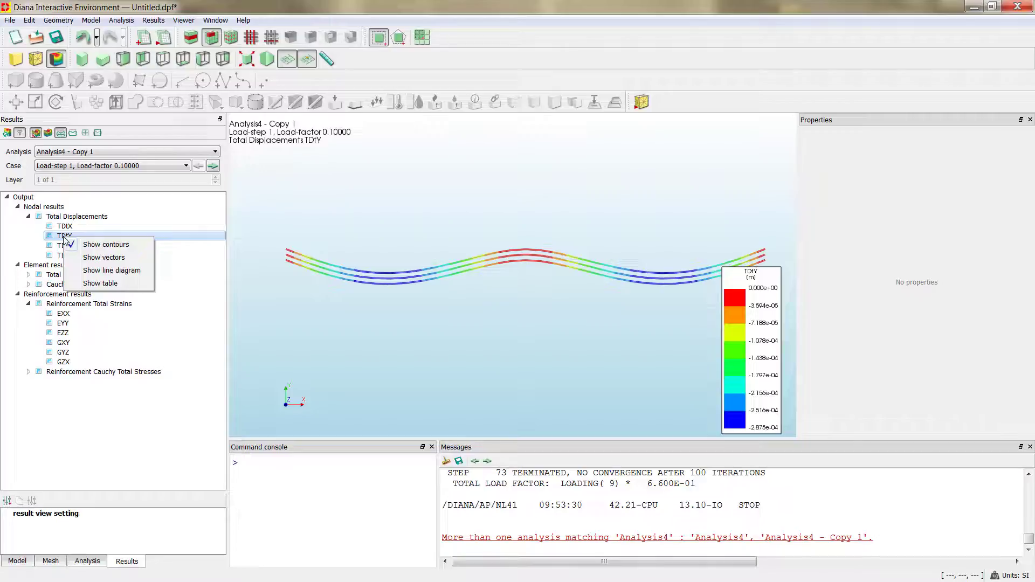
left_click(116, 286)
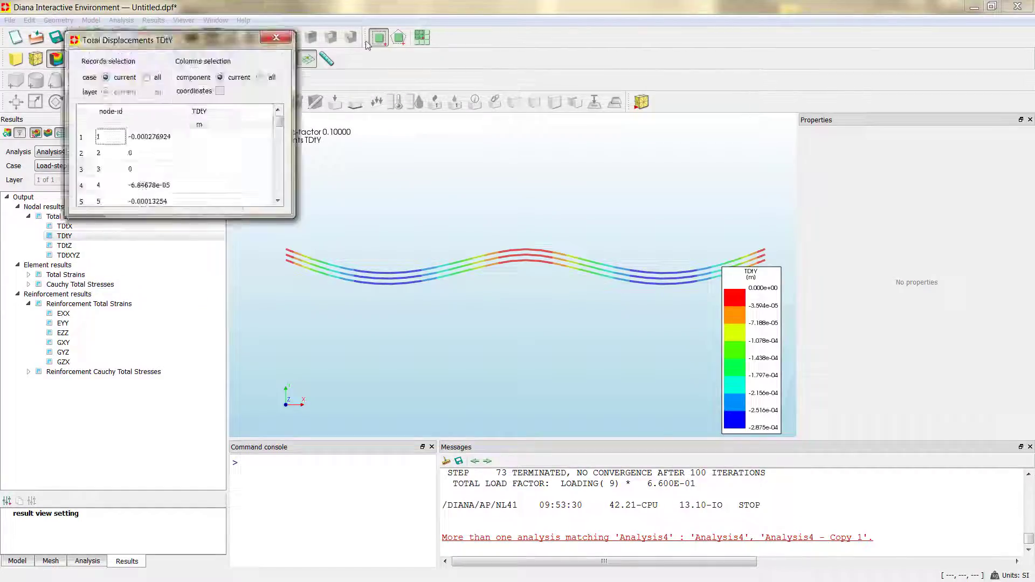
left_click_drag(189, 41, 509, 147)
left_click_drag(614, 318, 764, 536)
left_click_drag(496, 153, 480, 132)
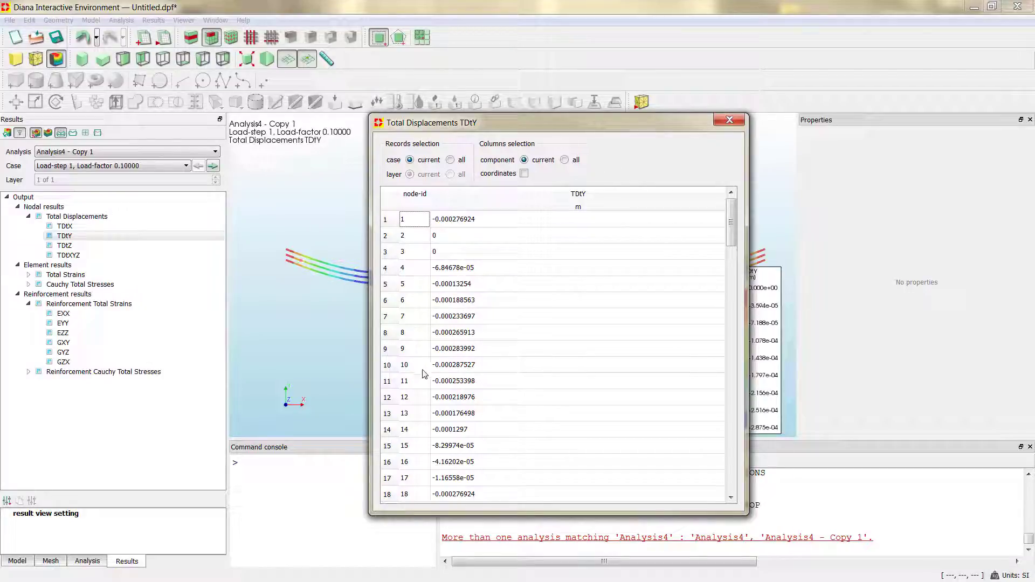
Include all displacement components and all load cases in the table, and widen the case column to fit its text
left_click_drag(731, 224, 729, 188)
left_click(564, 161)
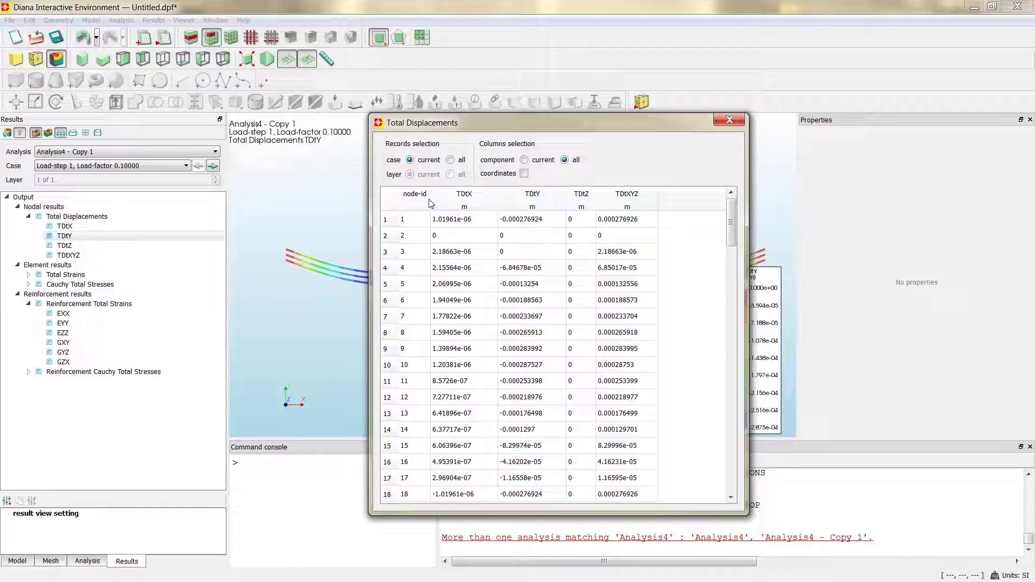
left_click(451, 160)
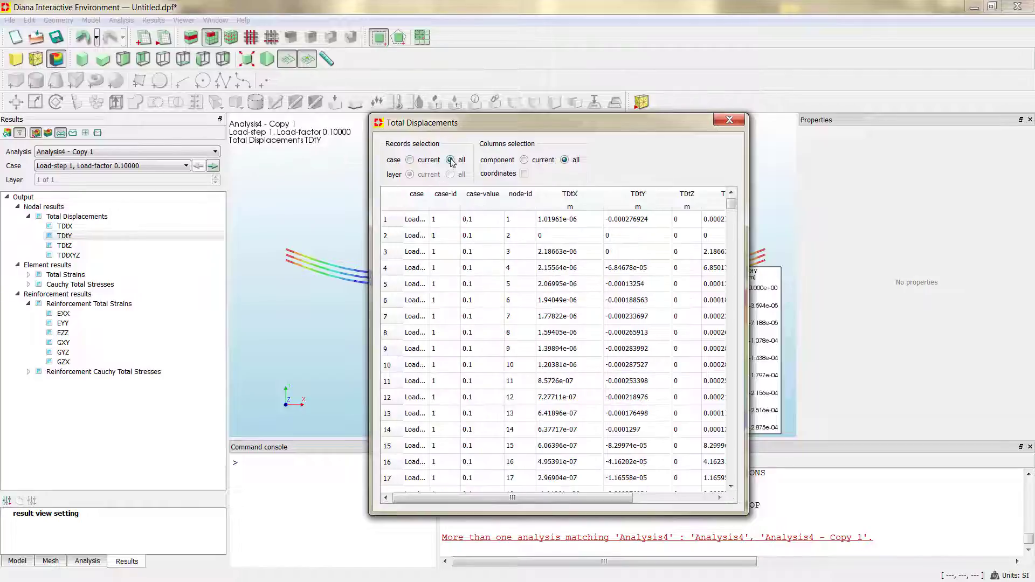
left_click_drag(431, 199, 503, 196)
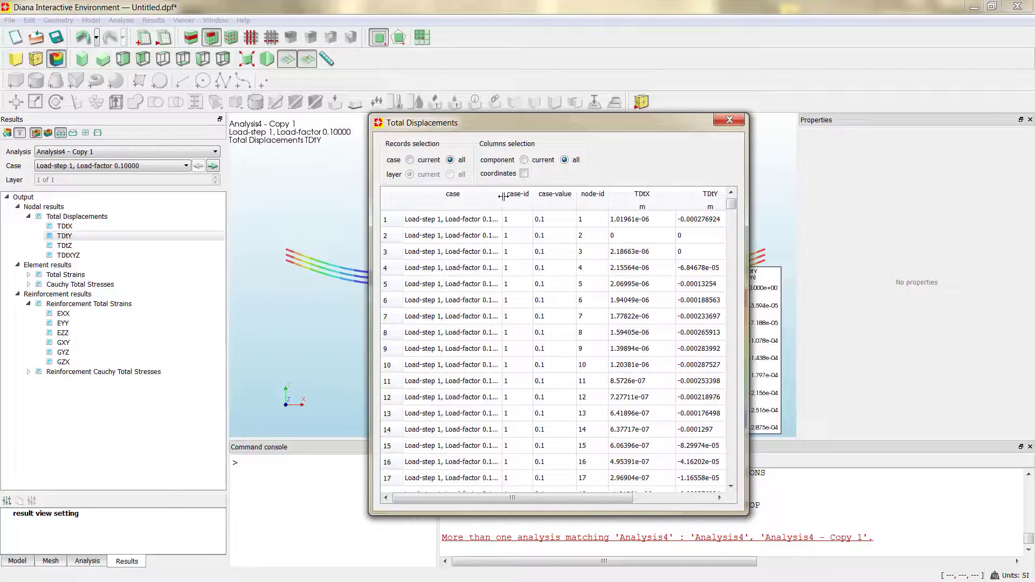
double_click(504, 198)
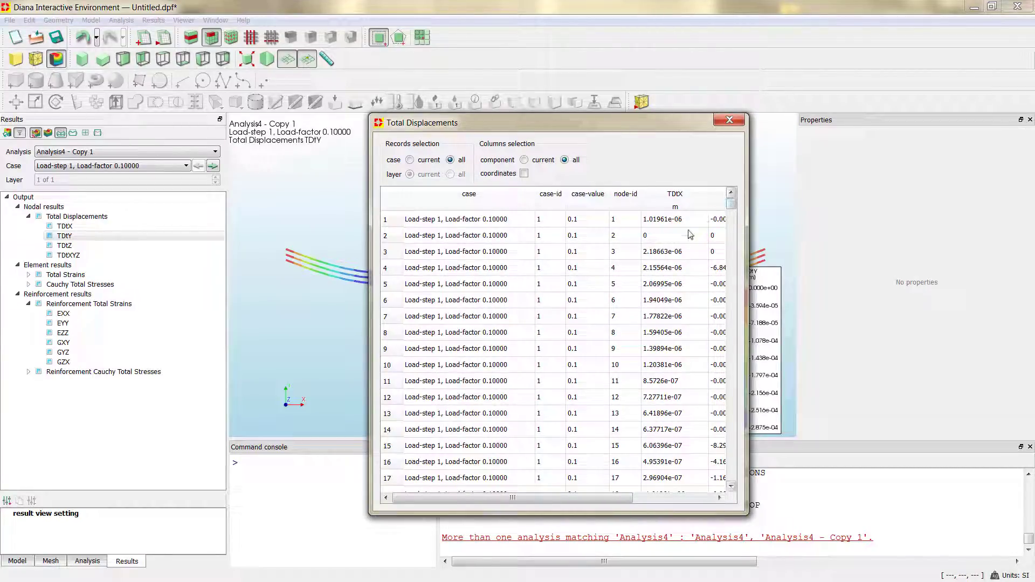
Add the node coordinates to the Total Displacements table and look through its rows
left_click_drag(733, 211, 752, 183)
left_click(524, 173)
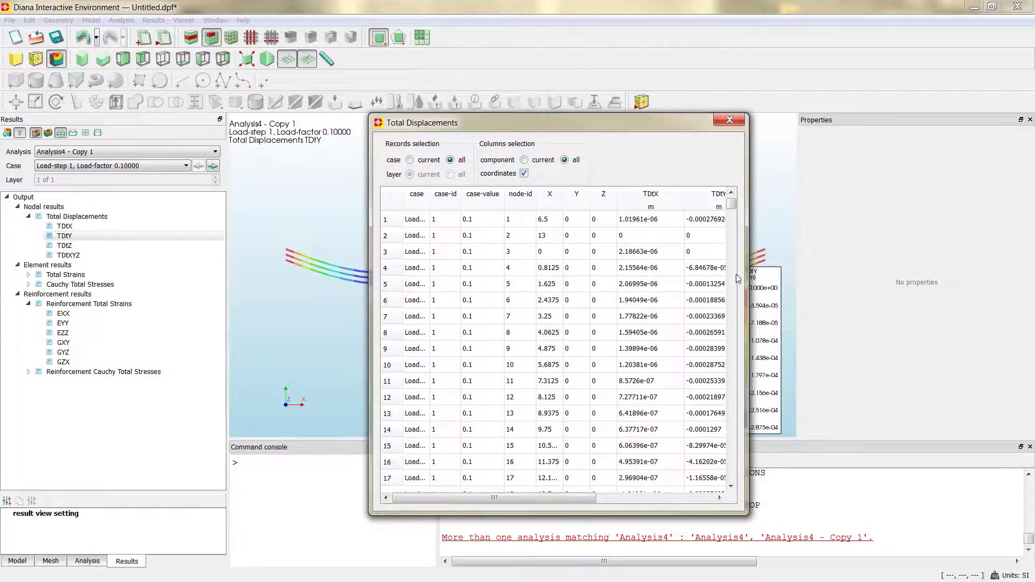
mouse_move(732, 208)
left_mouse_down()
mouse_move(723, 463)
mouse_move(736, 201)
left_mouse_up()
scroll(609, 353, "down", 15)
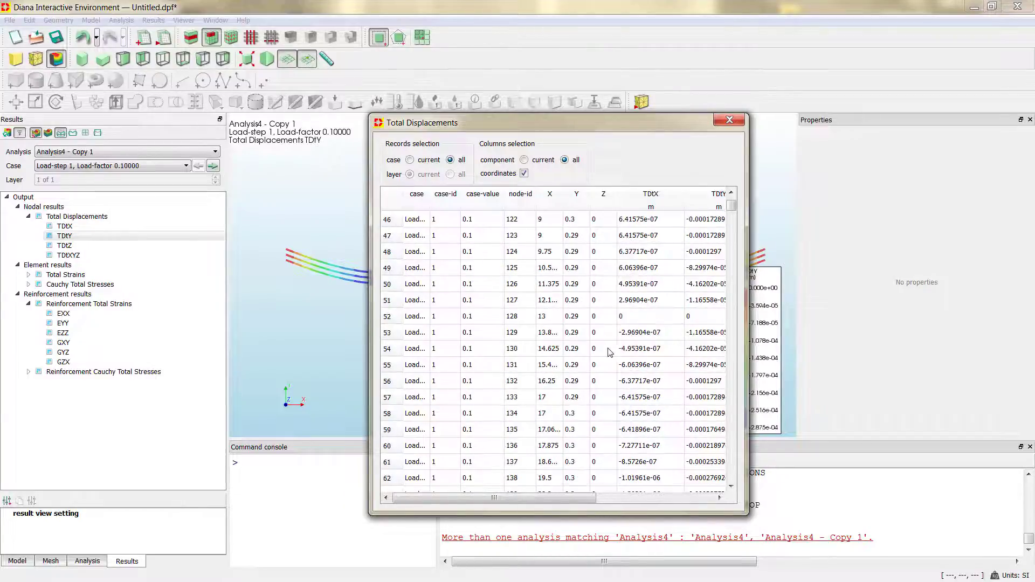
scroll(581, 275, "up", 5)
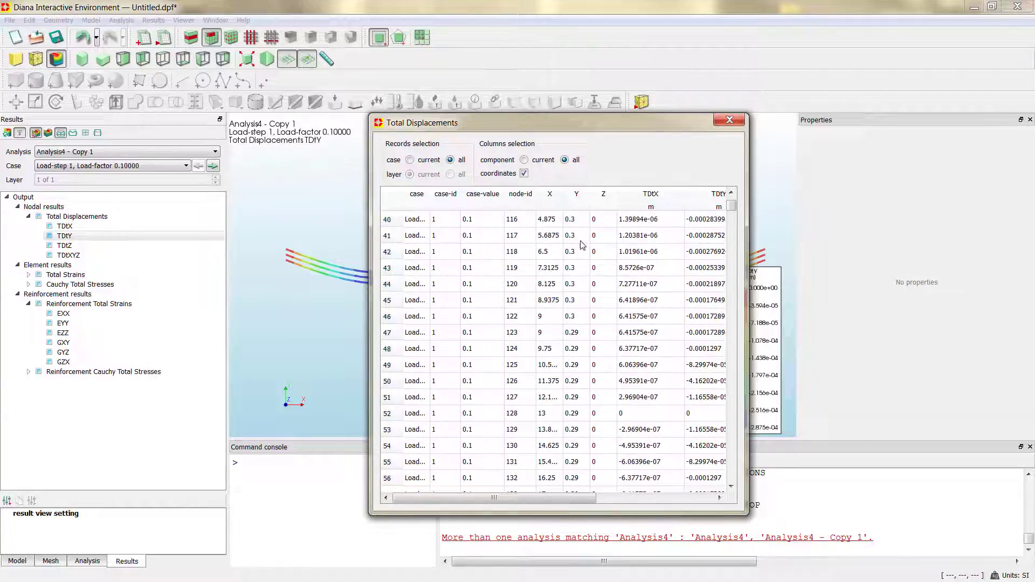
Reduce the table to the current TDtY component without coordinates and copy its rows 1 to 162
scroll(582, 264, "up", 10)
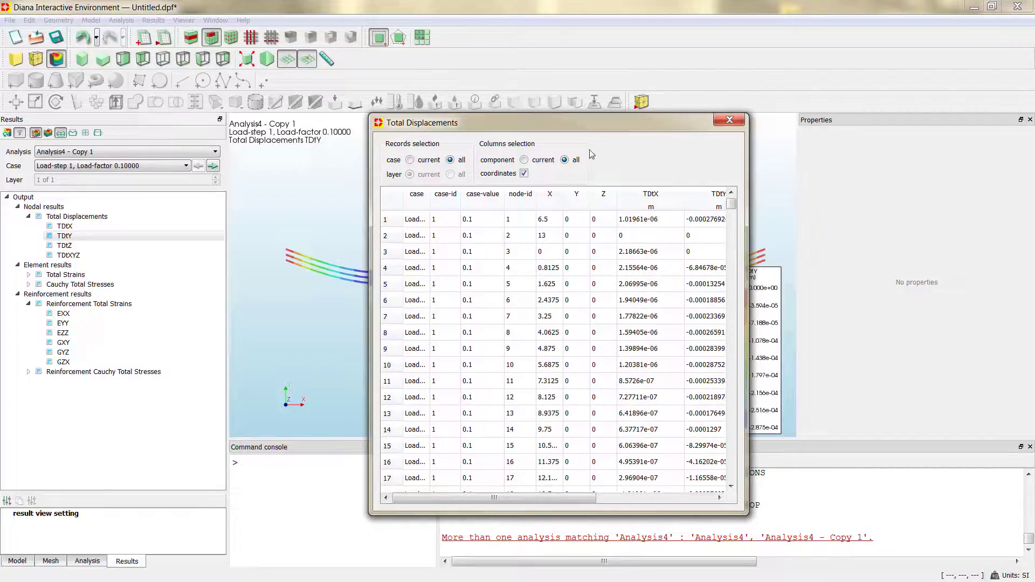
left_click(524, 160)
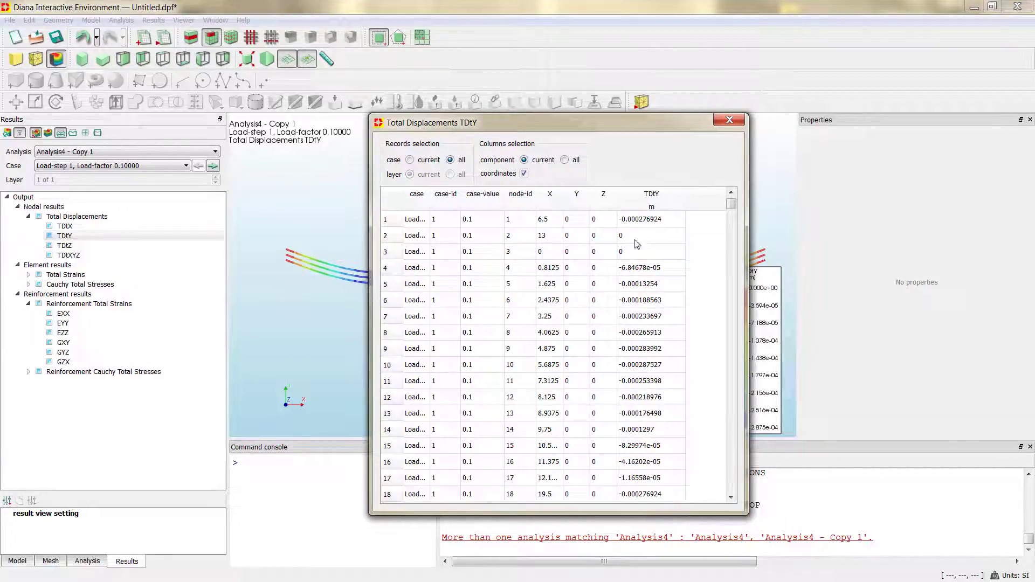
left_click(523, 173)
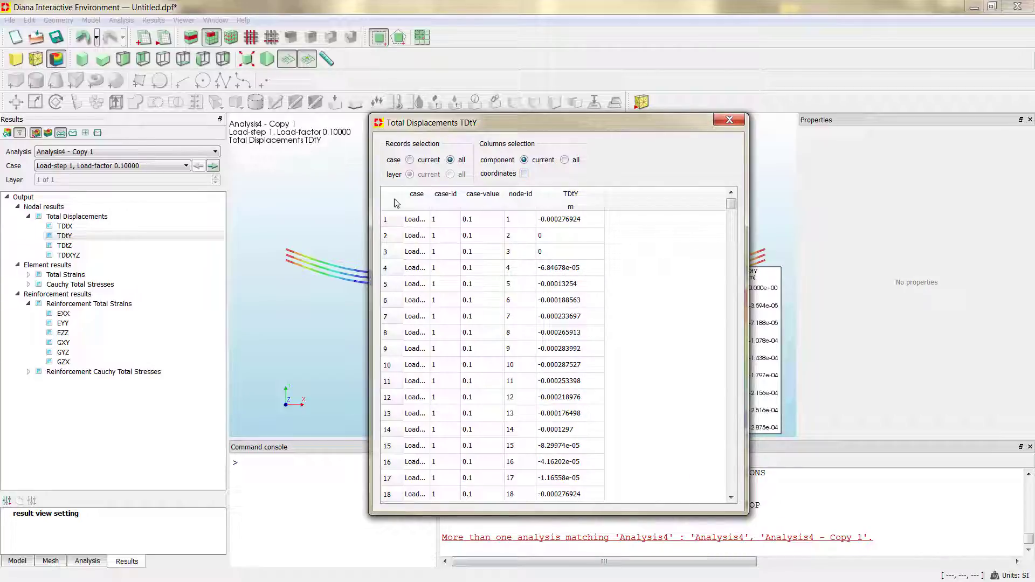
left_click_drag(396, 220, 553, 379)
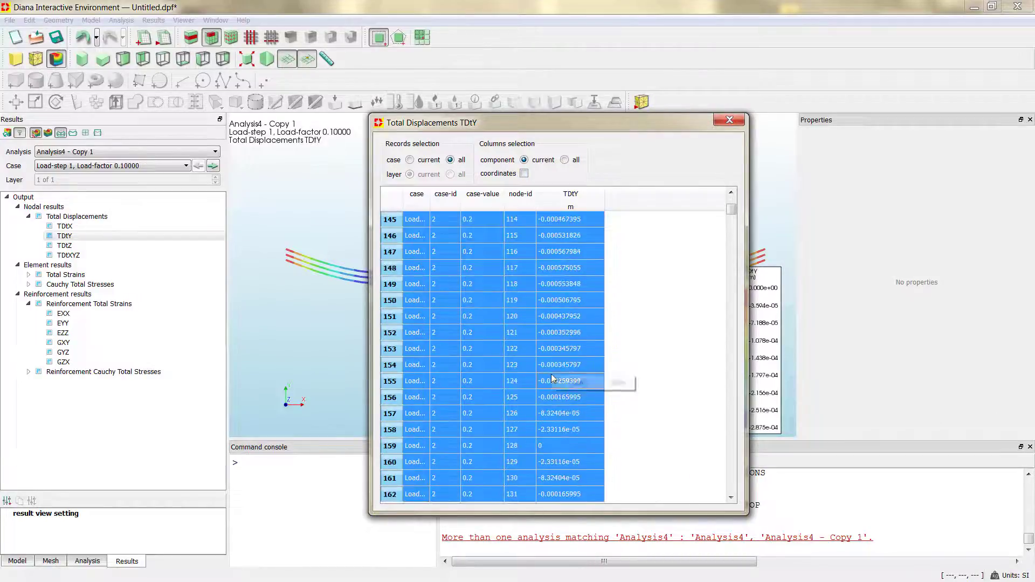
left_click(597, 387)
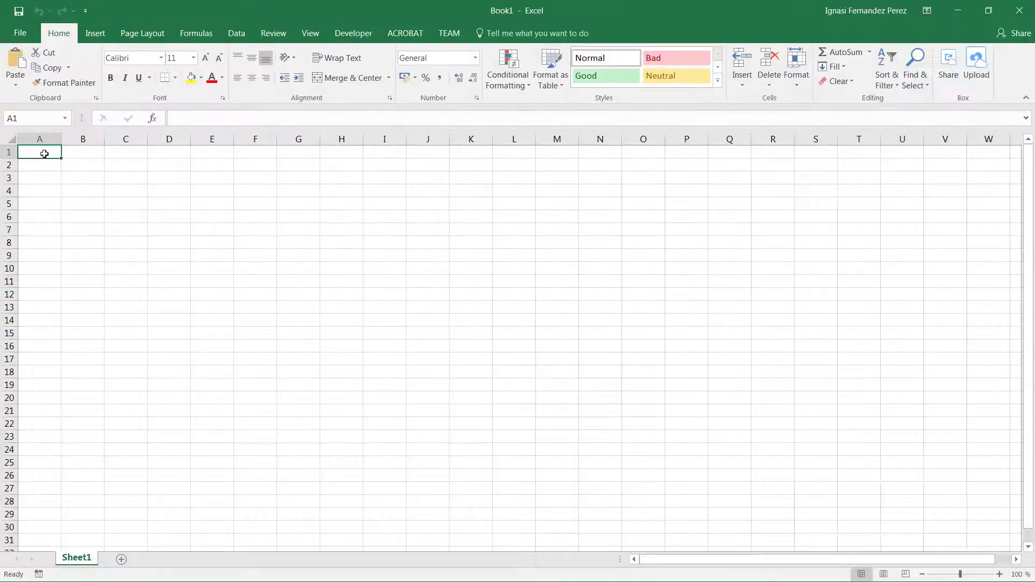
right_click(45, 152)
left_click(86, 230)
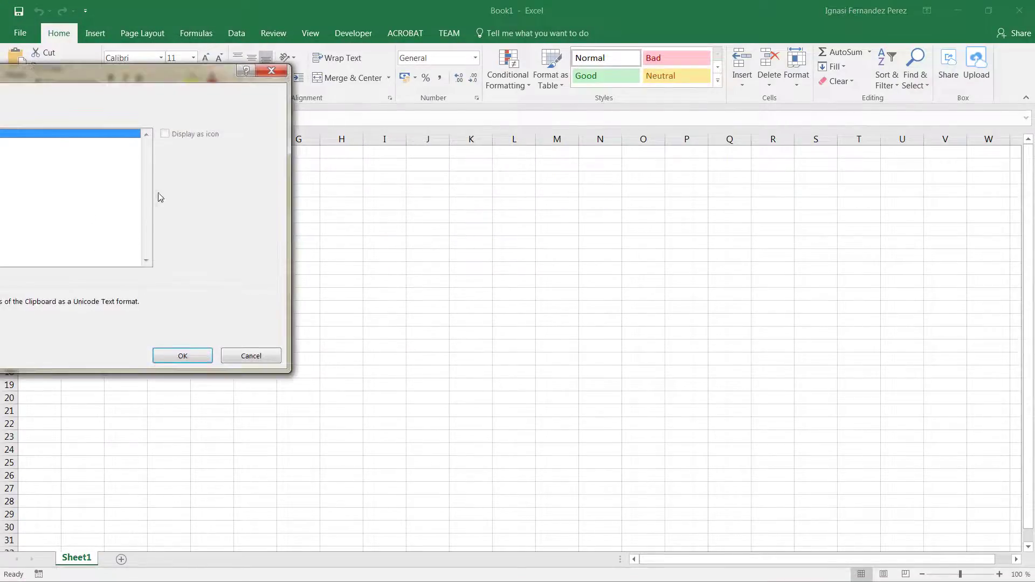
key("Escape")
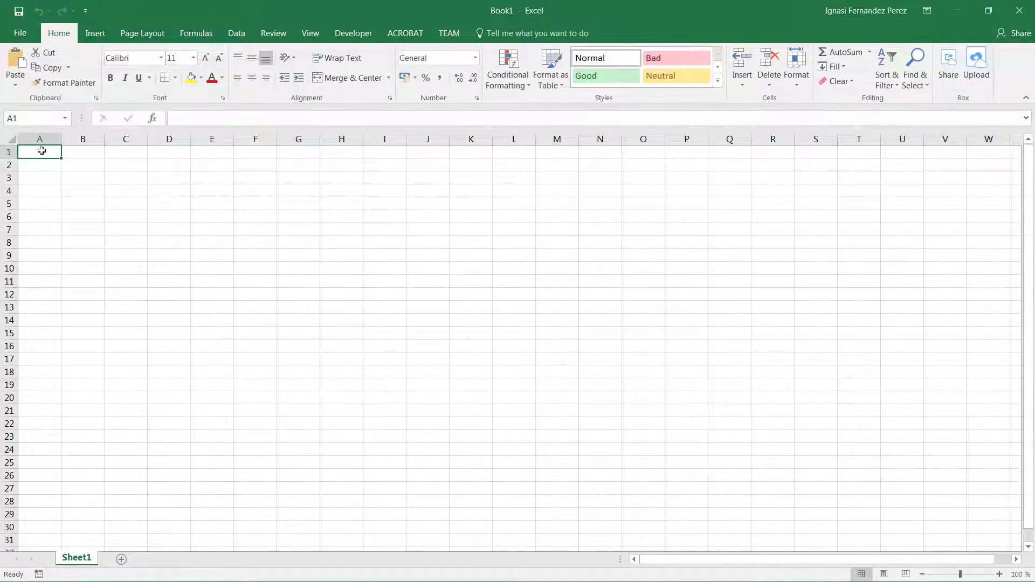
Paste the copied rows into the blank Excel sheet at cell A1 and widen column A to fit the load-case text
right_click(41, 151)
left_click(69, 208)
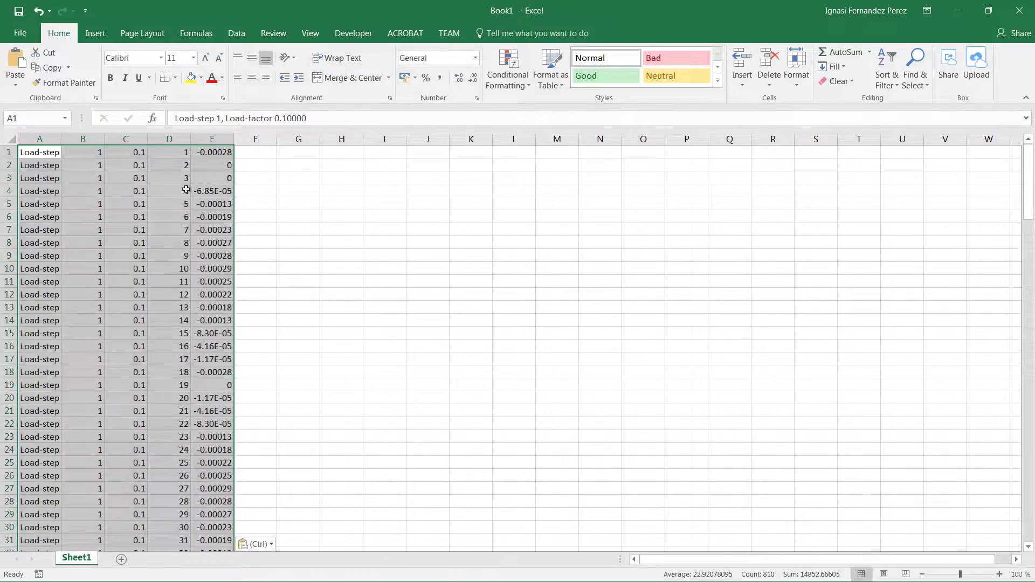
left_click(211, 178)
left_click(211, 141)
scroll(217, 386, "down", 5)
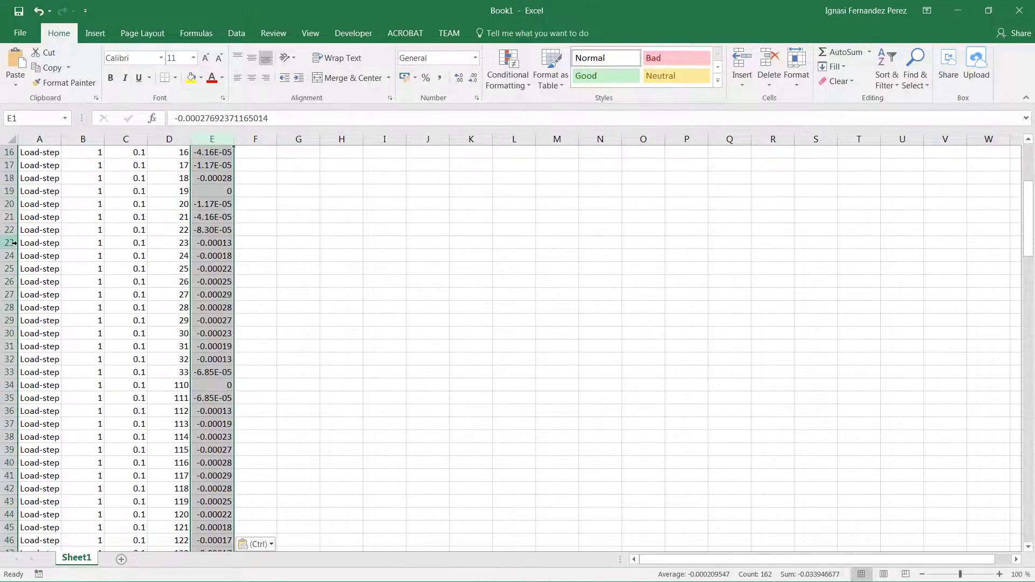
scroll(14, 242, "up", 5)
left_click_drag(62, 140, 159, 140)
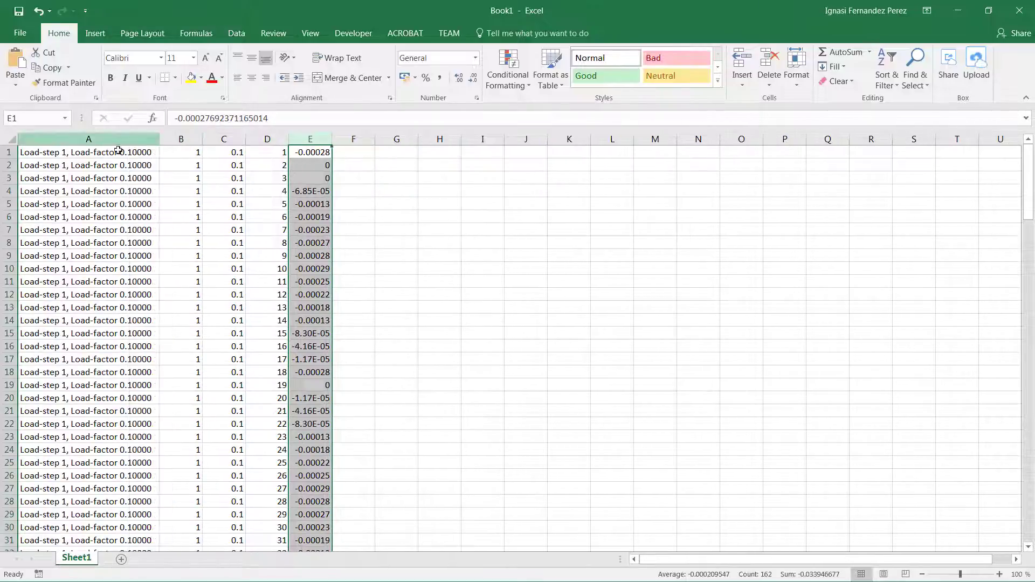
Return to DIANA, close the results table, and select the middle row of nodes along the undeformed beam
left_click(954, 11)
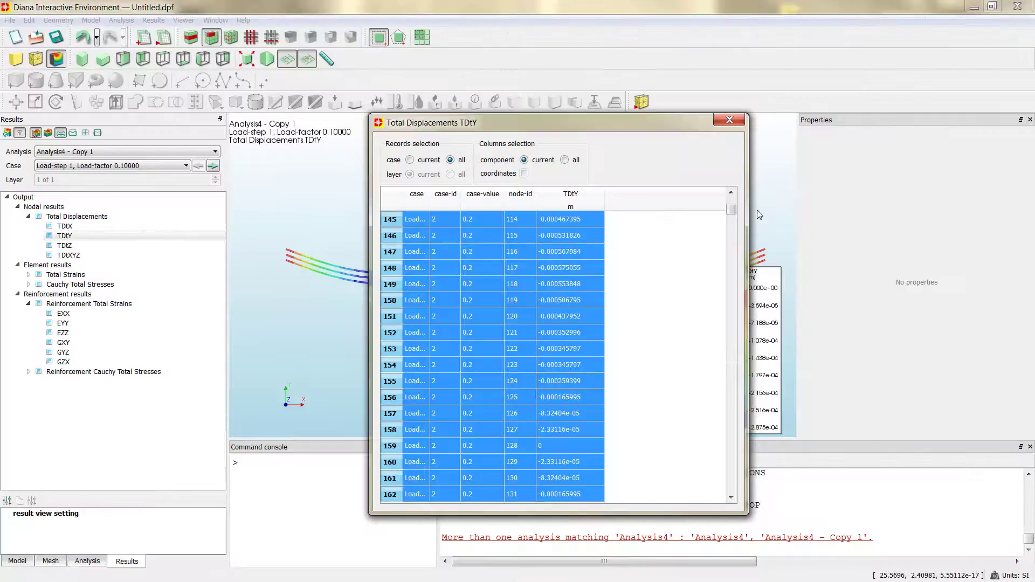
left_click(733, 121)
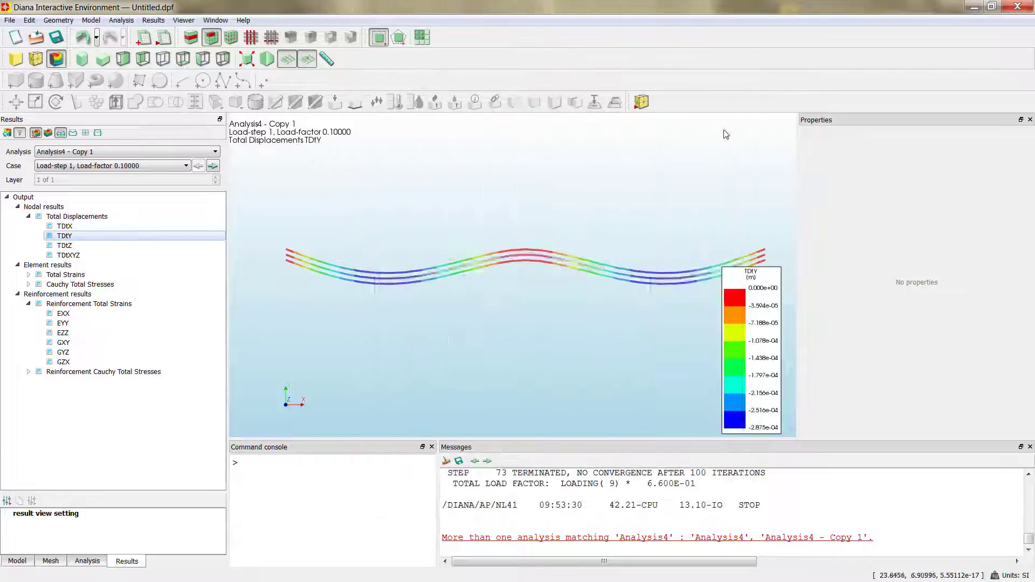
left_click(35, 133)
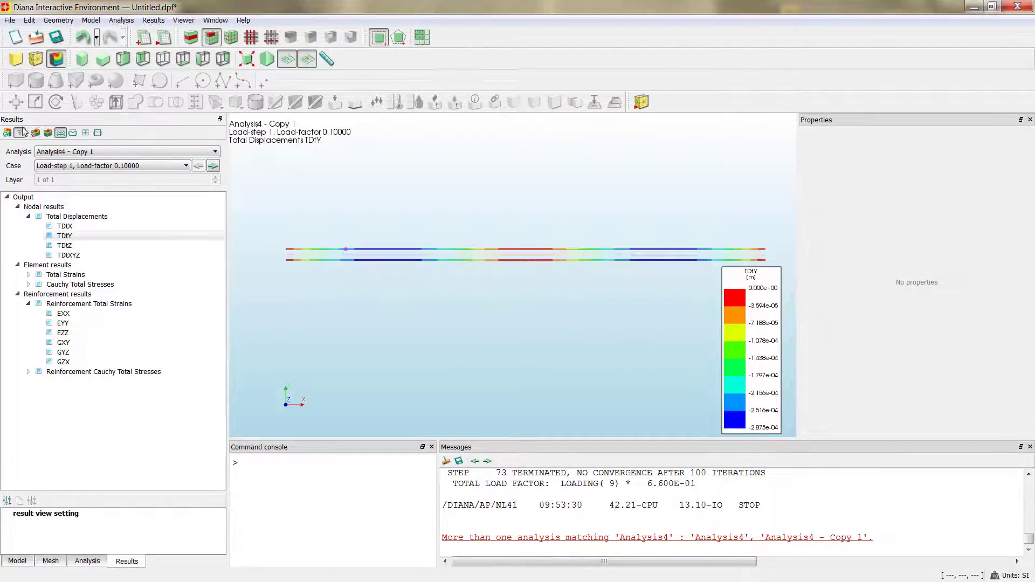
left_click(234, 38)
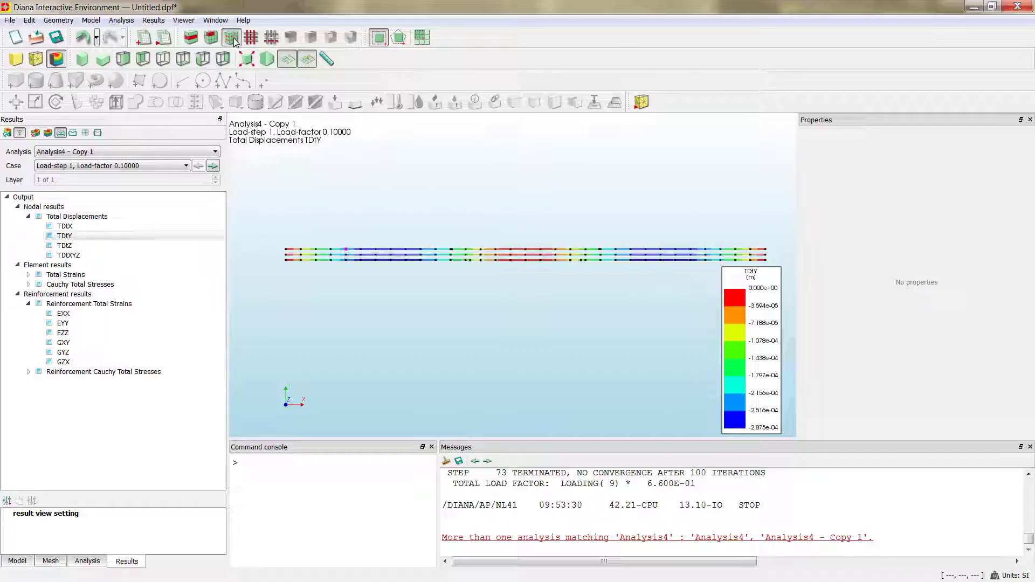
left_click_drag(266, 253, 777, 256)
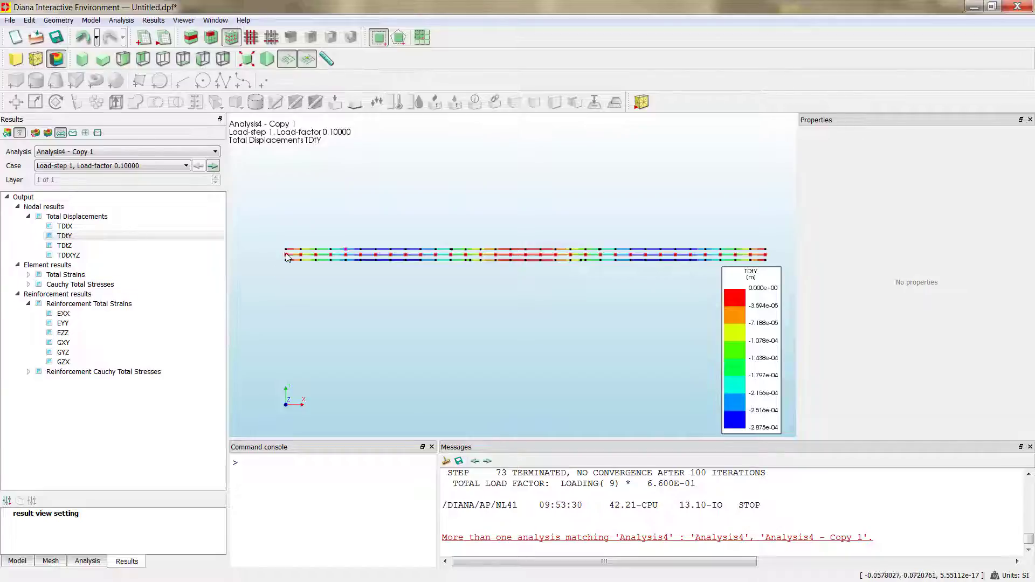
Show the TDtY table for the selected nodes, with its window enlarged and the case column widened to fit its text
right_click(71, 238)
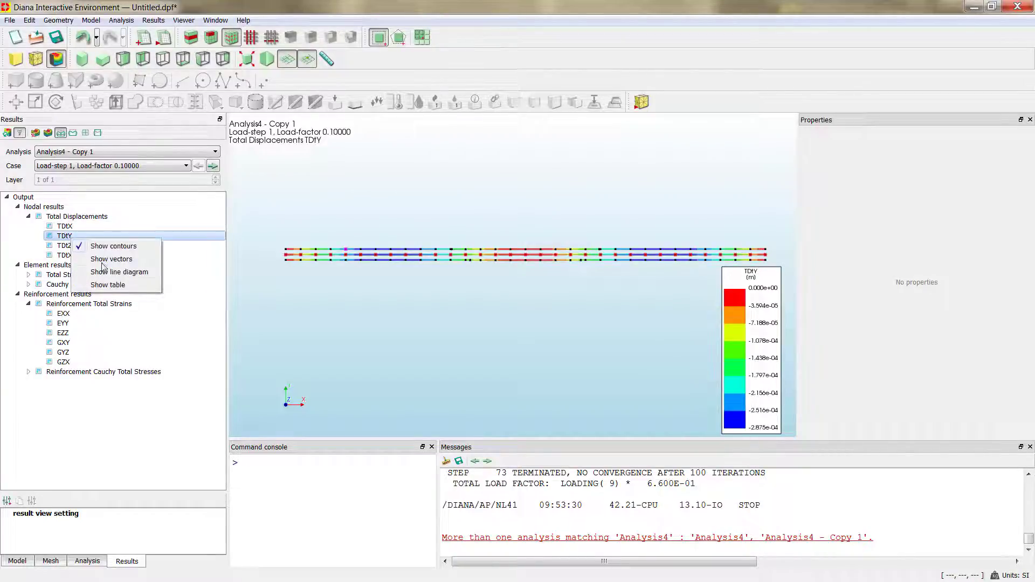
left_click(123, 287)
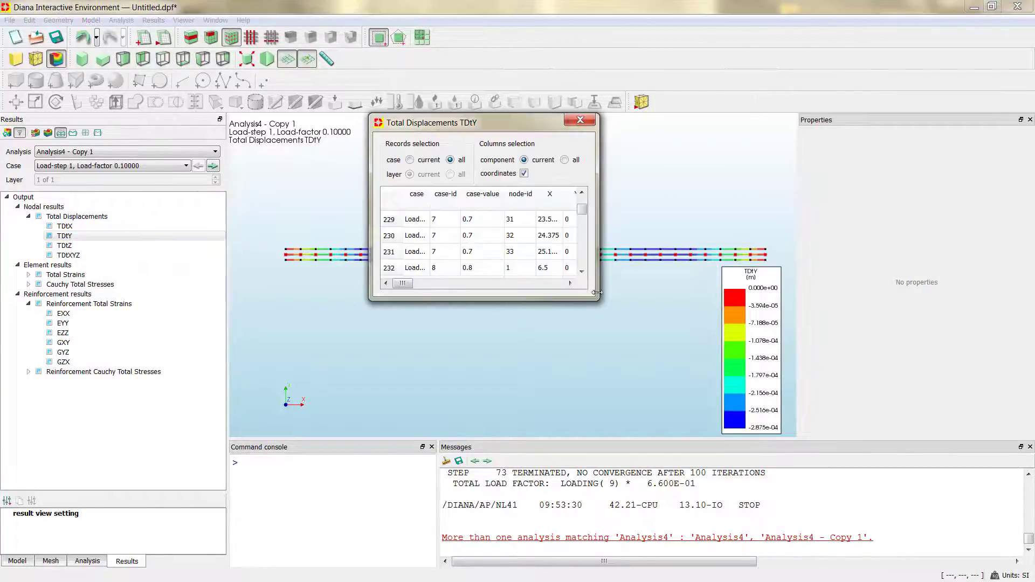
left_click_drag(596, 296, 816, 503)
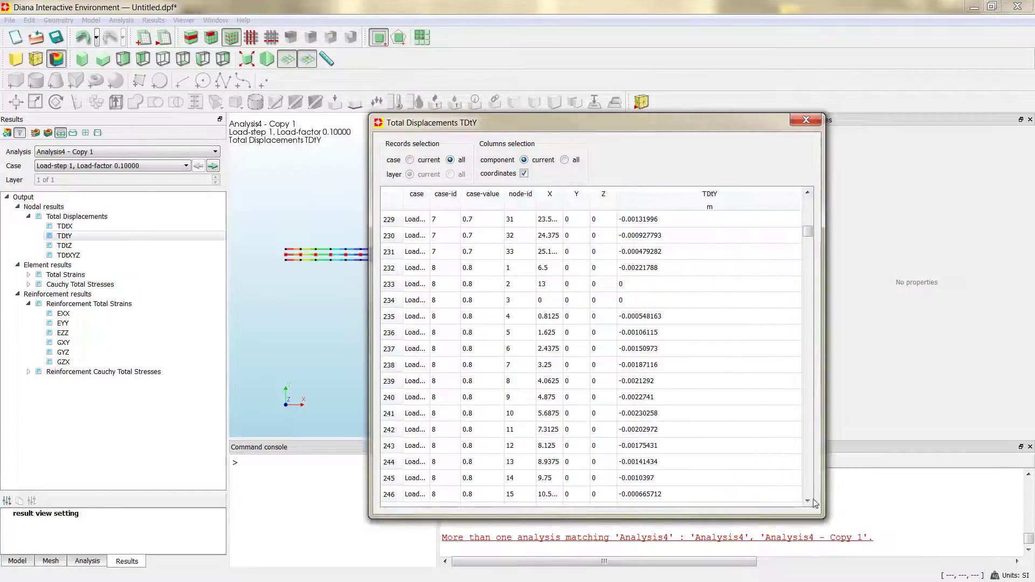
scroll(611, 324, "up", 20)
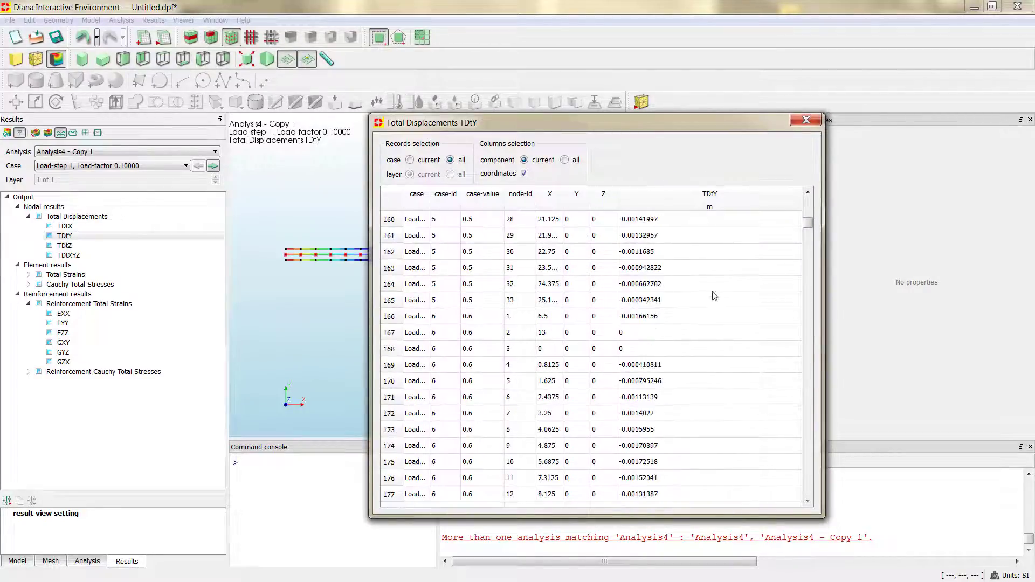
left_click_drag(807, 221, 807, 204)
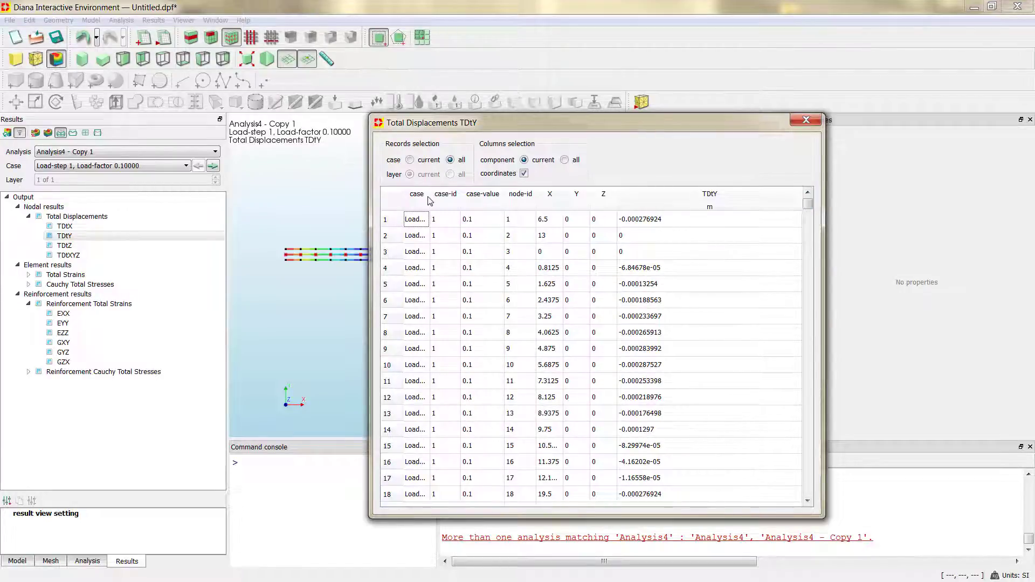
left_click_drag(429, 197, 521, 212)
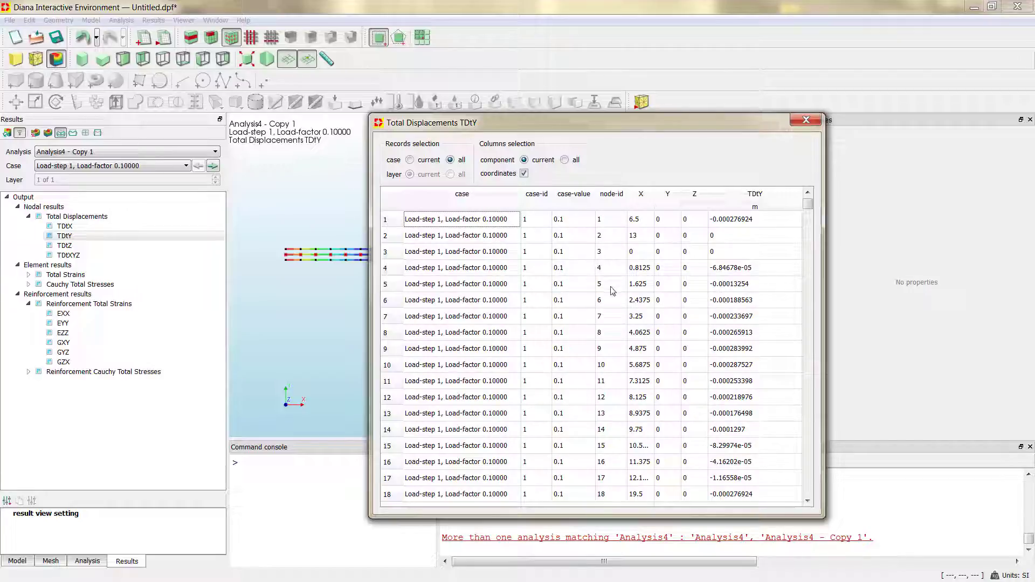
Look through the selected nodes' TDtY values across the successive load steps
scroll(613, 291, "down", 7)
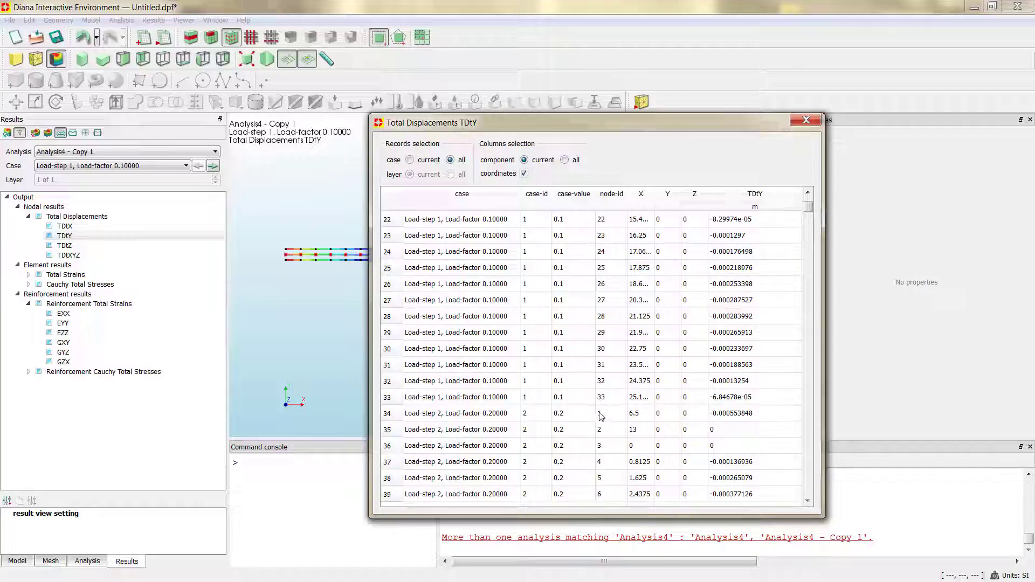
scroll(647, 373, "down", 17)
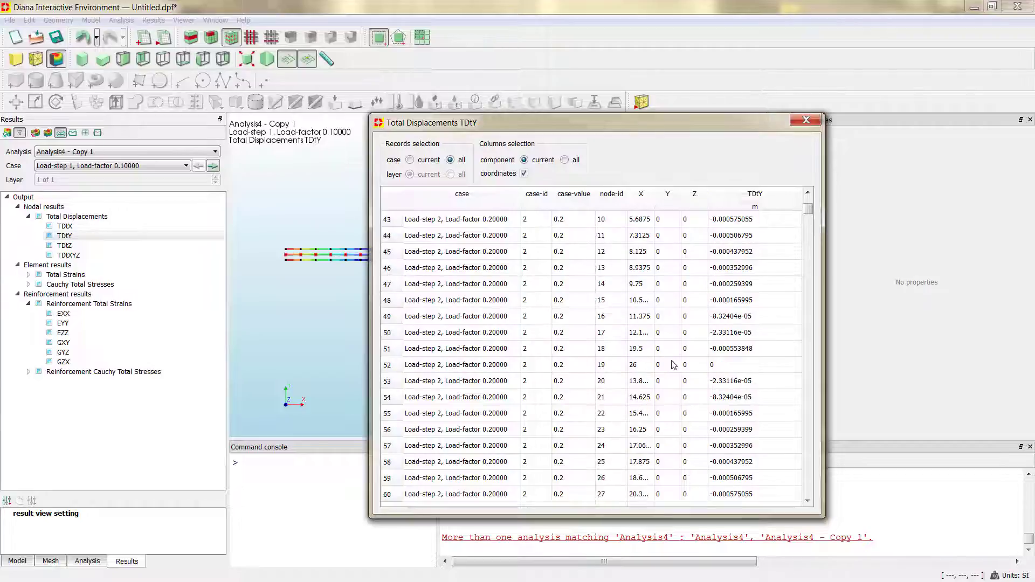
scroll(638, 352, "down", 20)
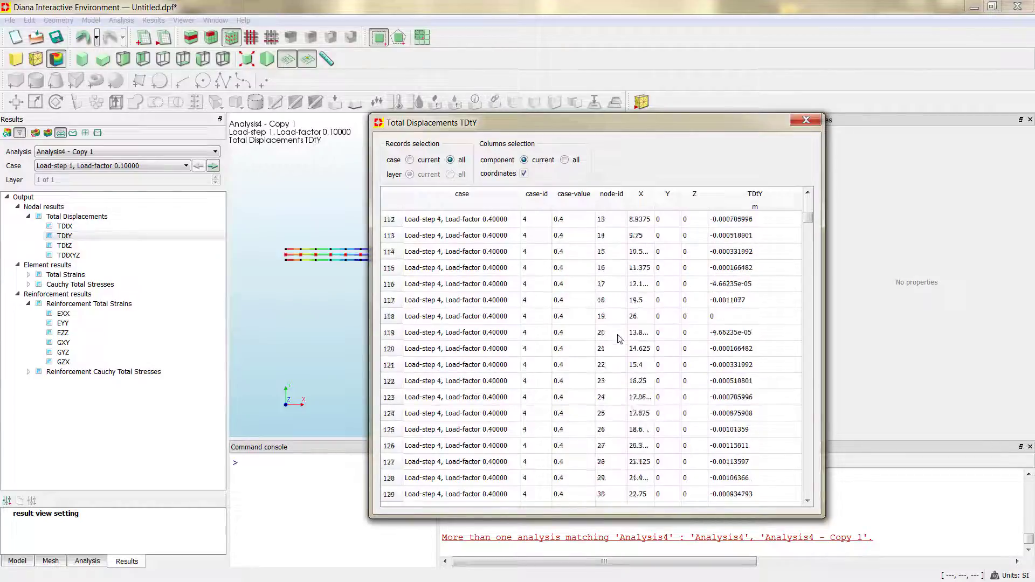
scroll(617, 346, "down", 20)
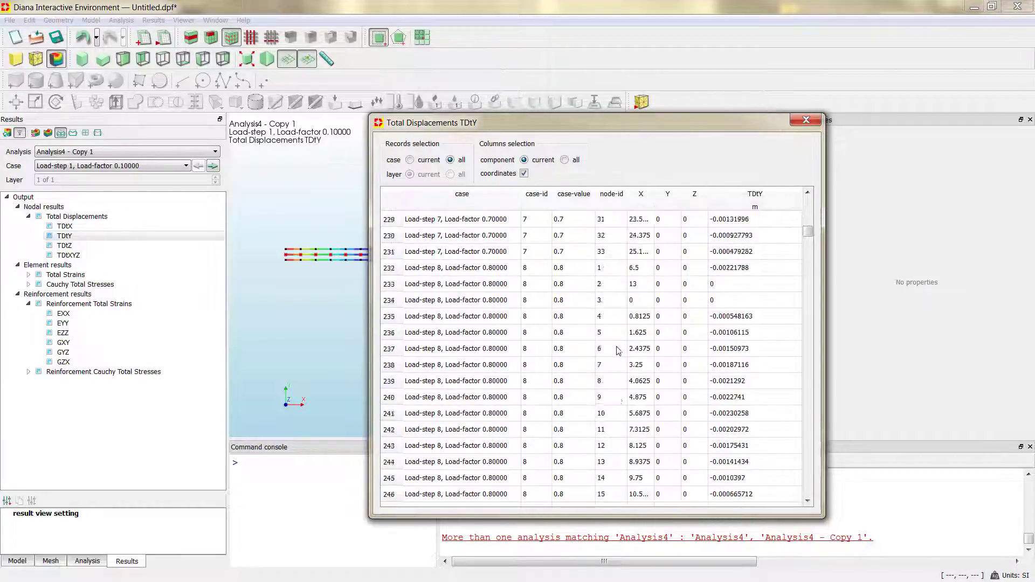
scroll(618, 350, "down", 20)
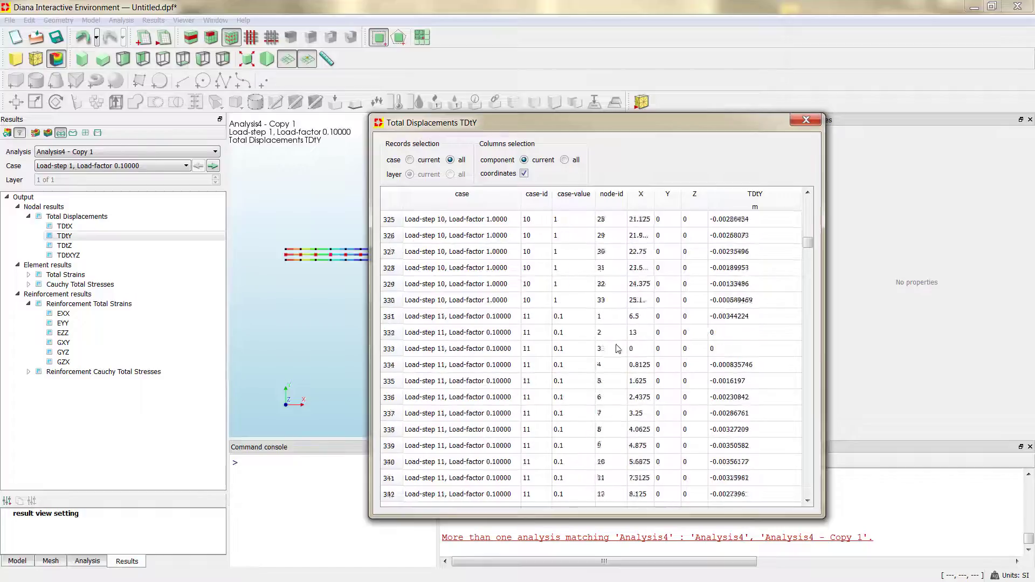
scroll(618, 351, "down", 20)
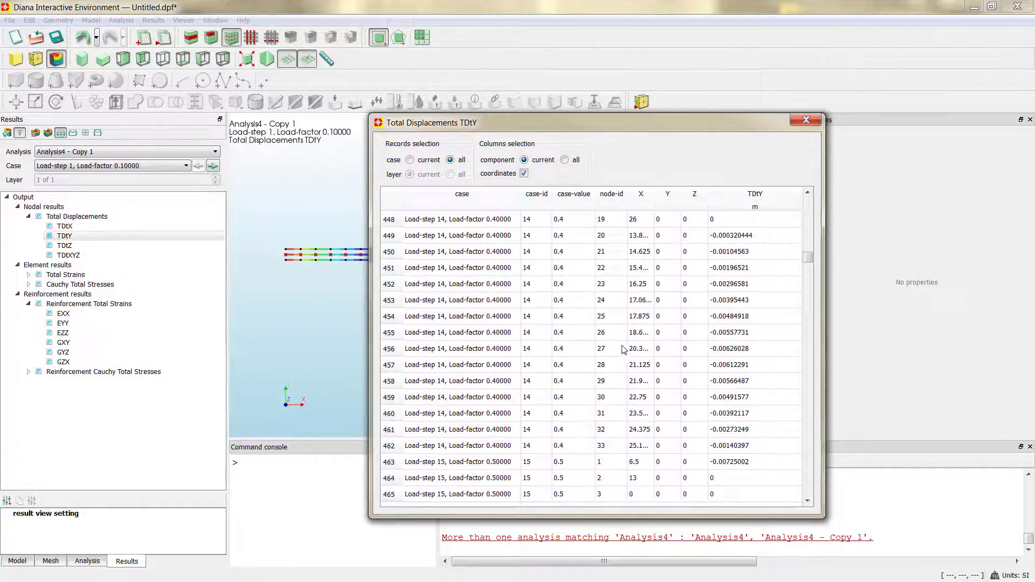
Copy rows 1 to 163 of the selected nodes' TDtY table, including their coordinates
left_click_drag(809, 262, 808, 205)
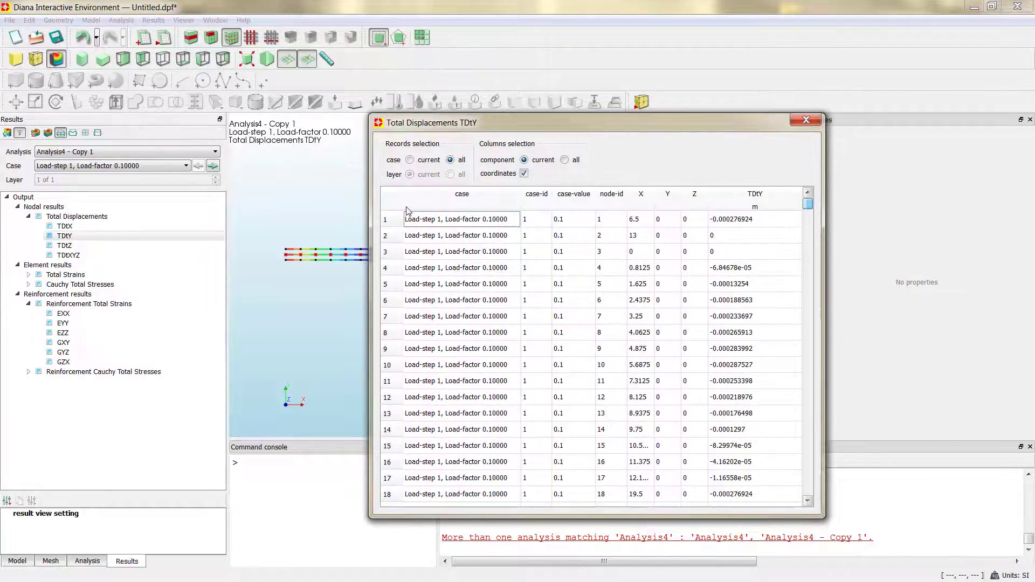
left_click_drag(406, 218, 726, 565)
right_click(601, 383)
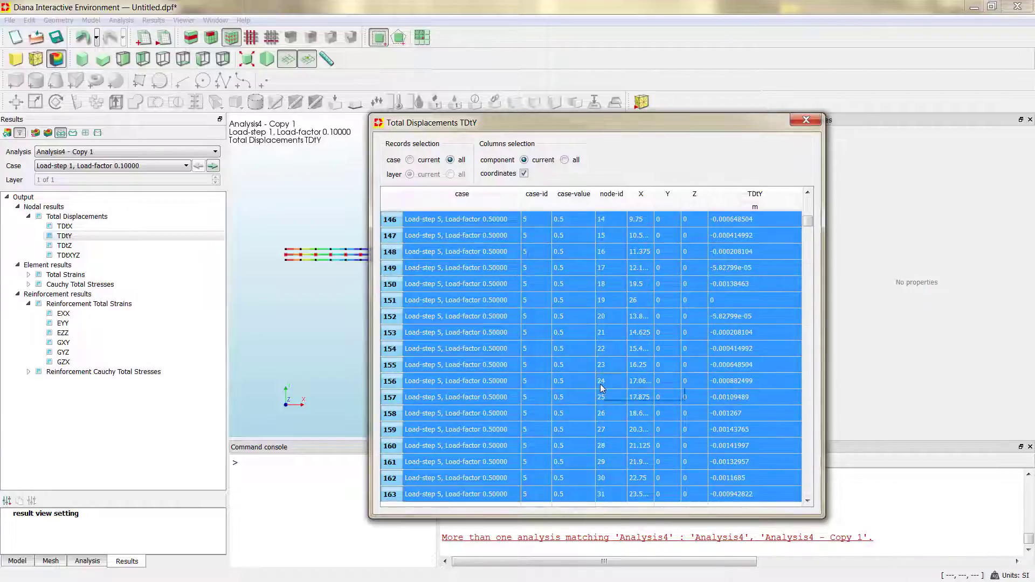
left_click(636, 394)
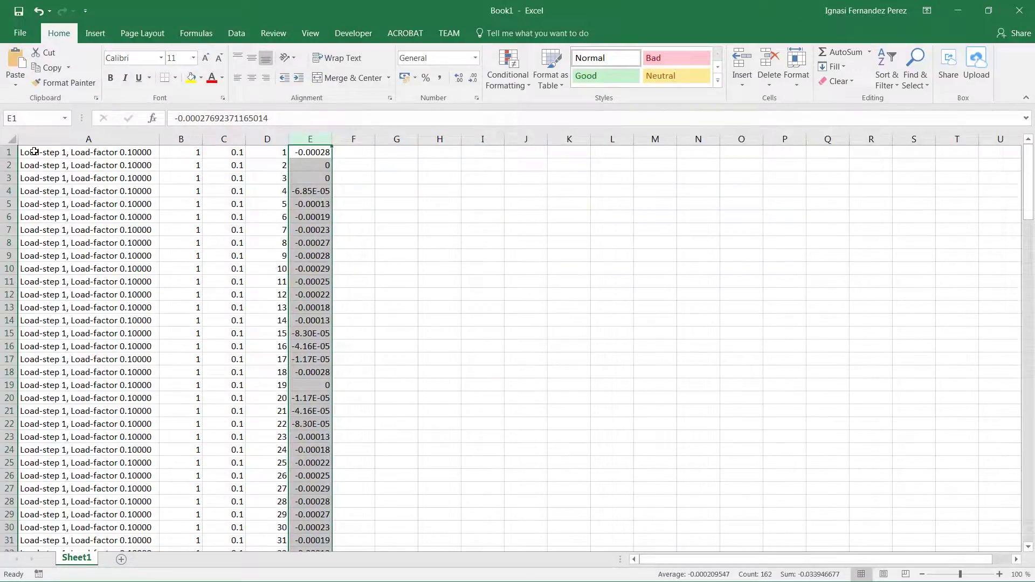
Paste the copied rows over the existing Excel data from cell A1, and return to DIANA to close the table
left_click(34, 151)
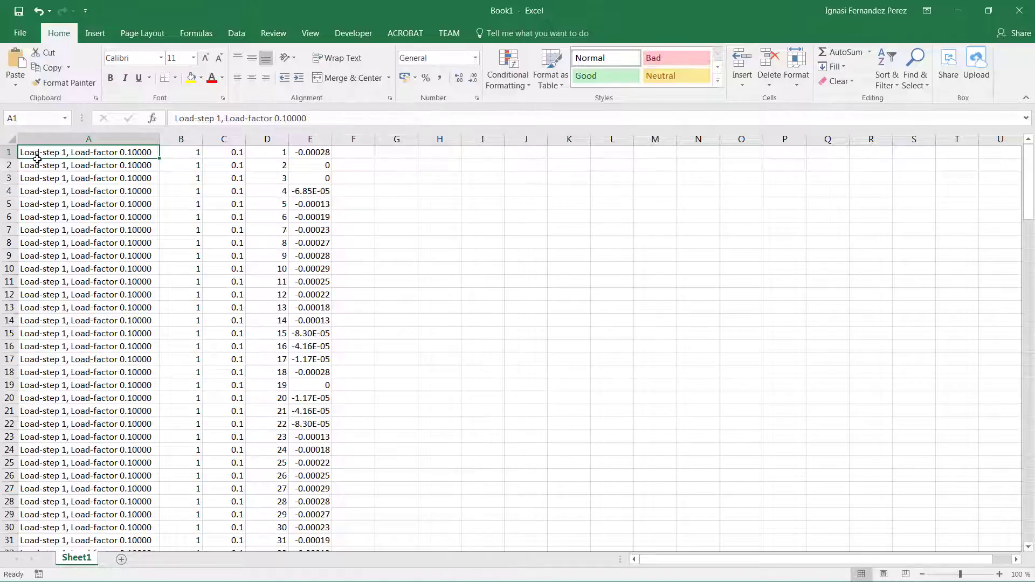
right_click(37, 157)
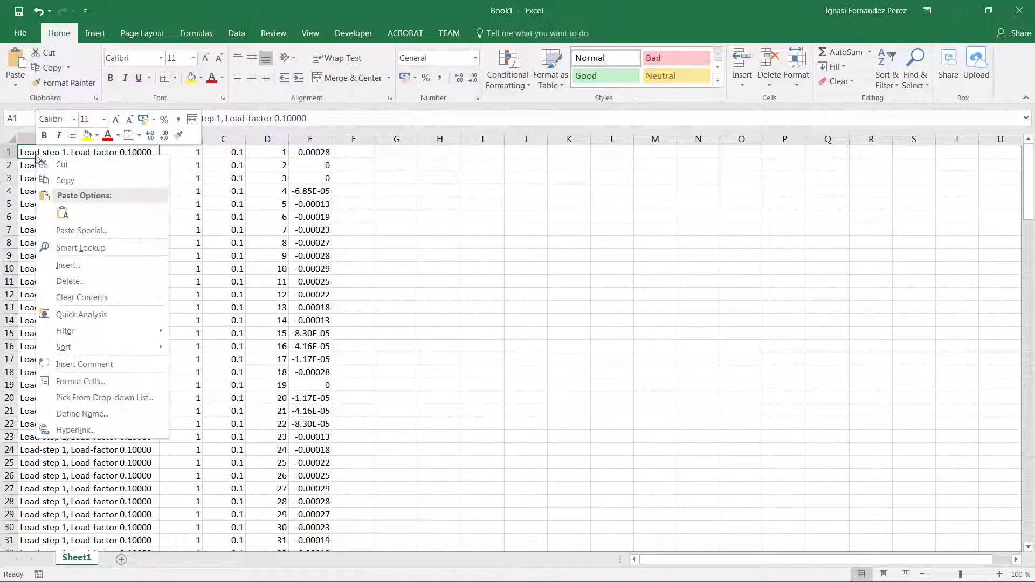
left_click(63, 214)
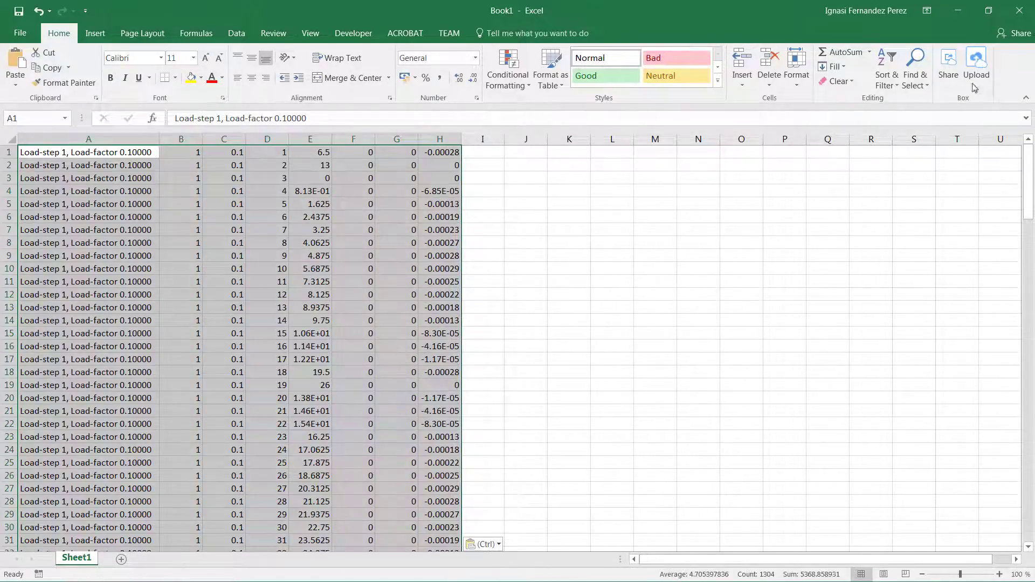
left_click(960, 12)
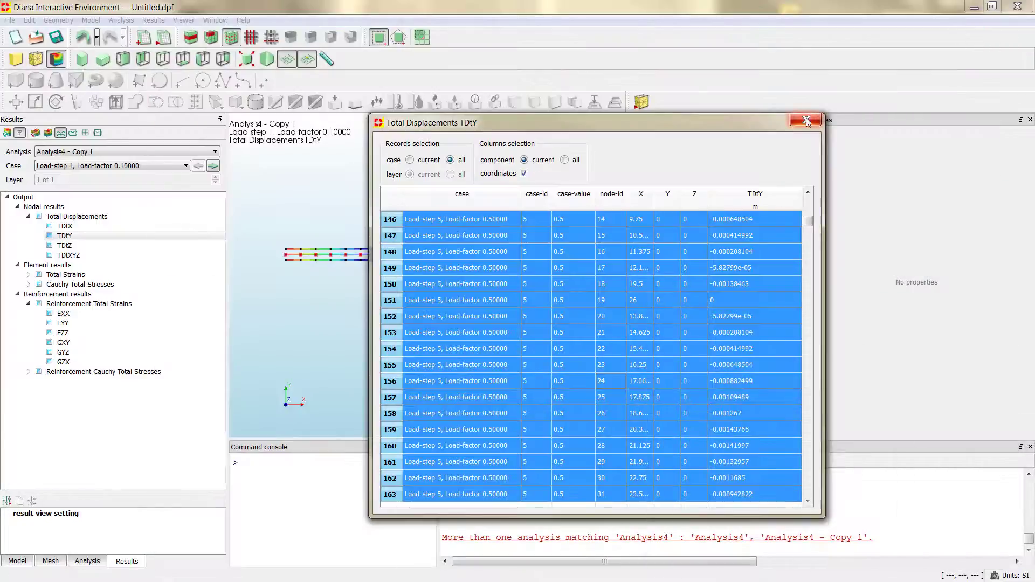
left_click(807, 121)
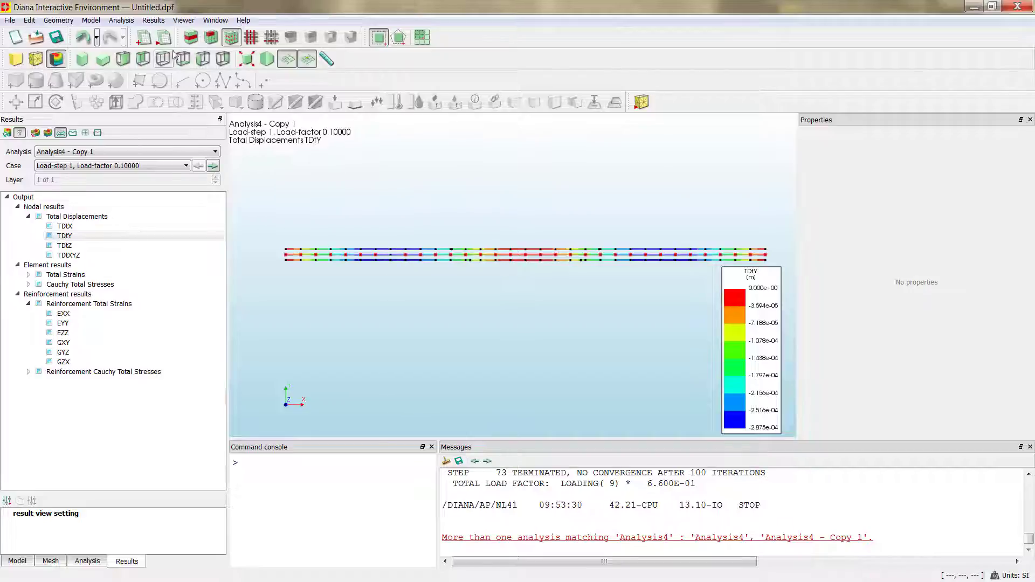
Select the single node at the middle of the first span and show its TDtY table for all cases in an enlarged window
left_click_drag(343, 264, 776, 257)
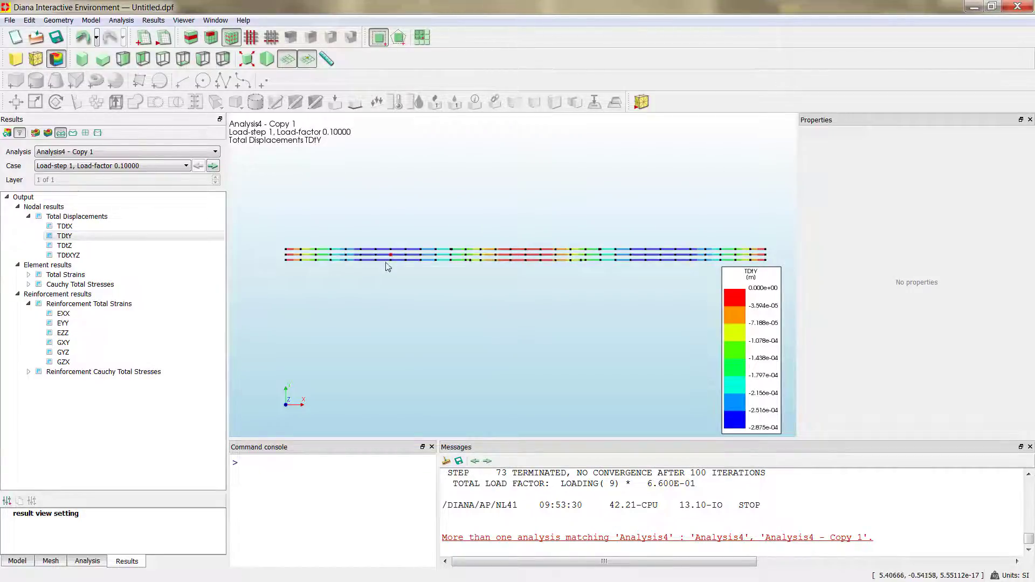
right_click(69, 240)
left_click(102, 284)
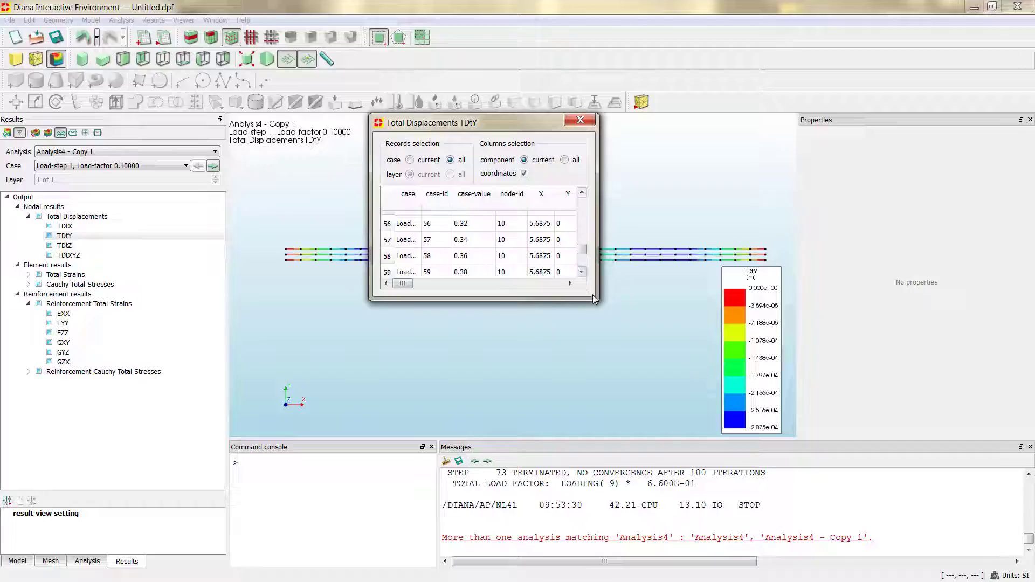
left_click_drag(593, 295, 880, 547)
left_click_drag(559, 121, 486, 49)
scroll(487, 222, "up", 18)
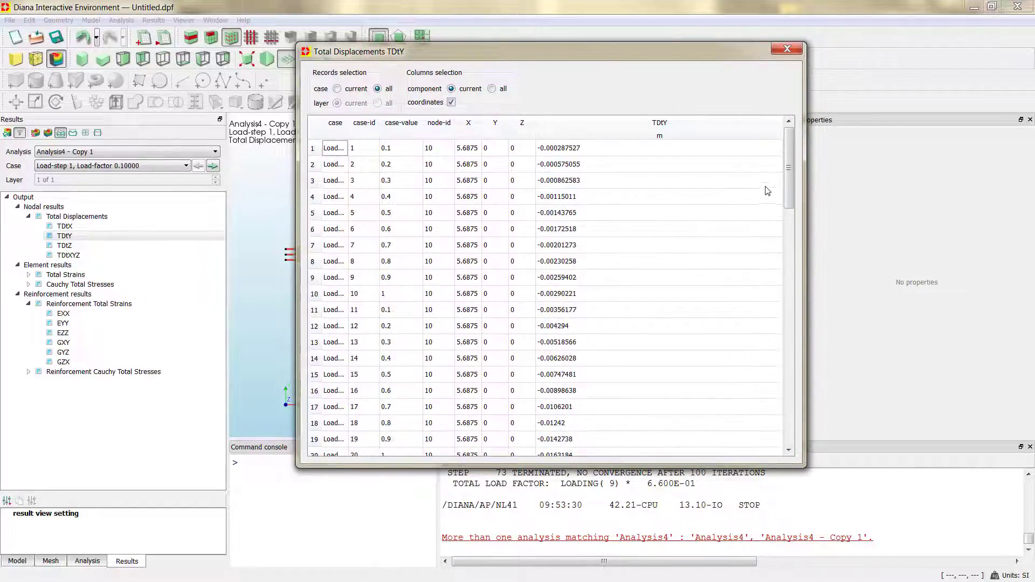
Copy rows 1 to 73 of the selected node's TDtY table, including the coordinates
left_click(312, 148)
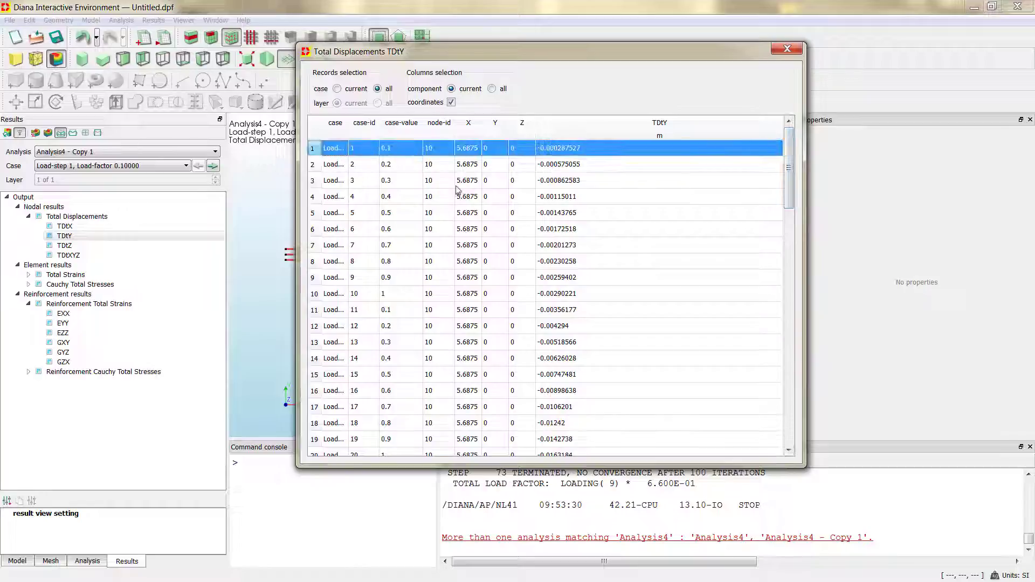
left_click_drag(457, 190, 603, 408)
left_click(609, 375)
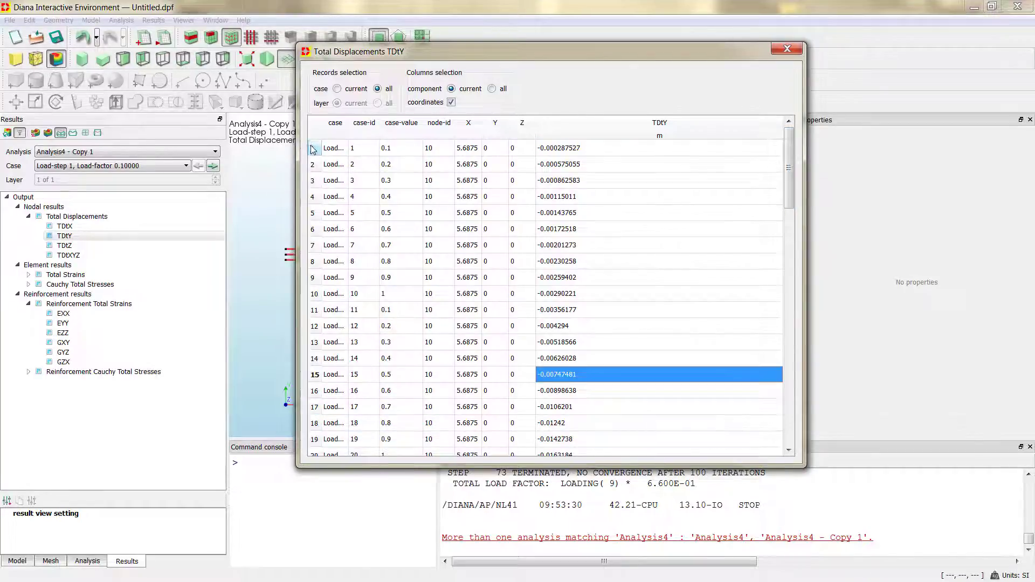
left_click_drag(313, 150, 553, 581)
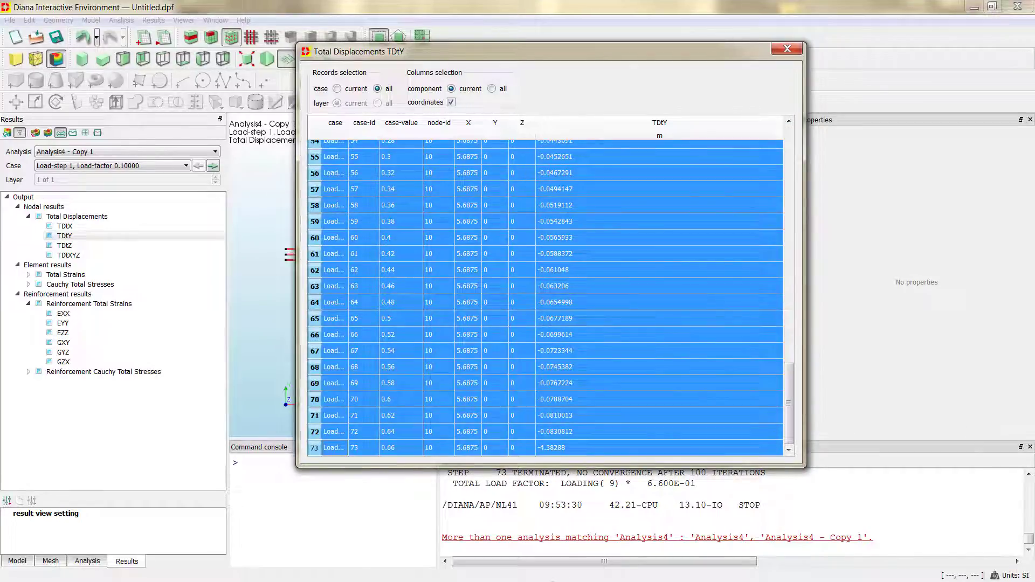
right_click(455, 204)
left_click(478, 209)
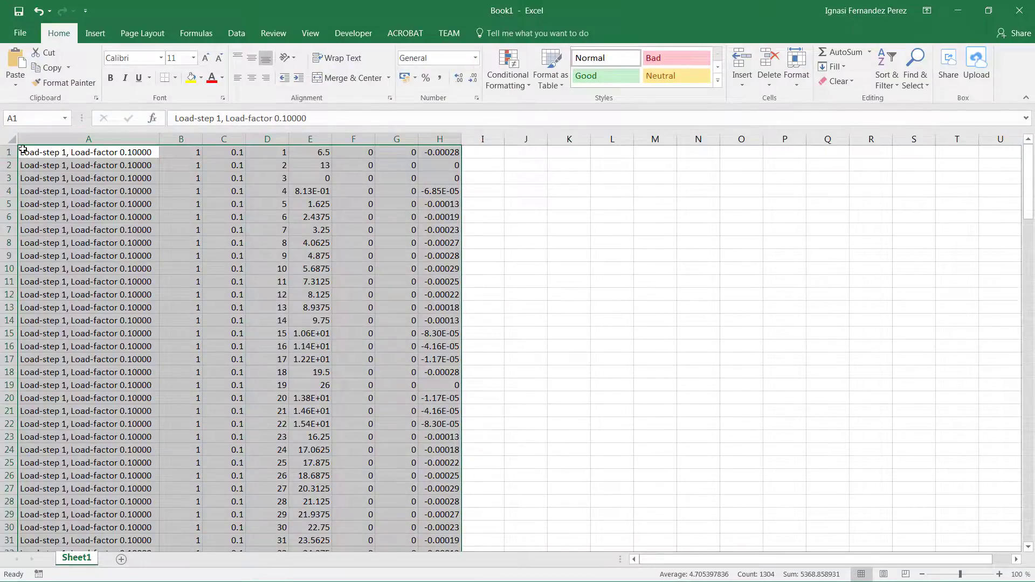
Switch to Excel, clear the old data from the whole sheet and paste the copied rows from cell A1
right_click(23, 150)
key("Escape")
left_click(11, 139)
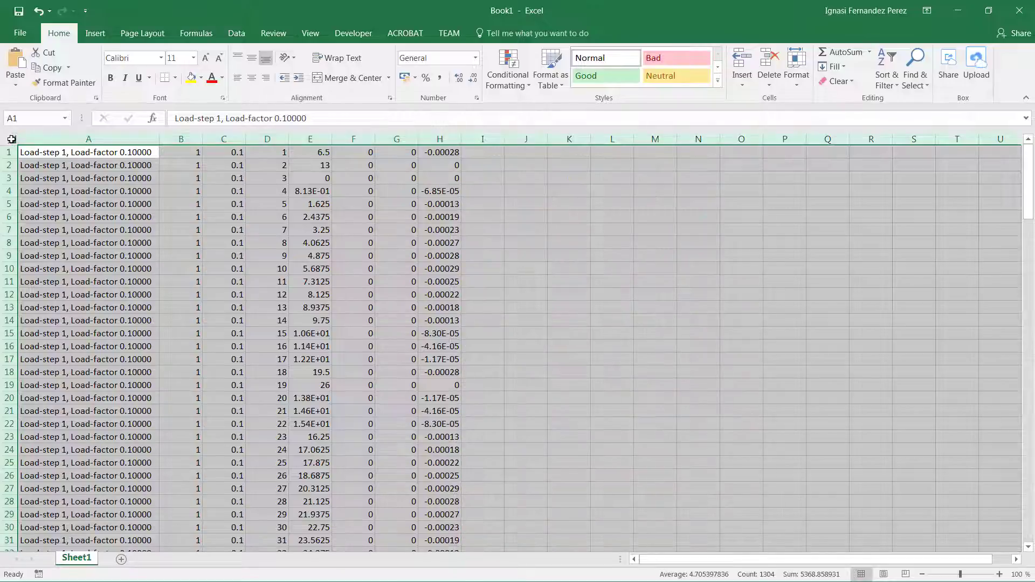
key("Delete")
left_click(41, 151)
right_click(42, 151)
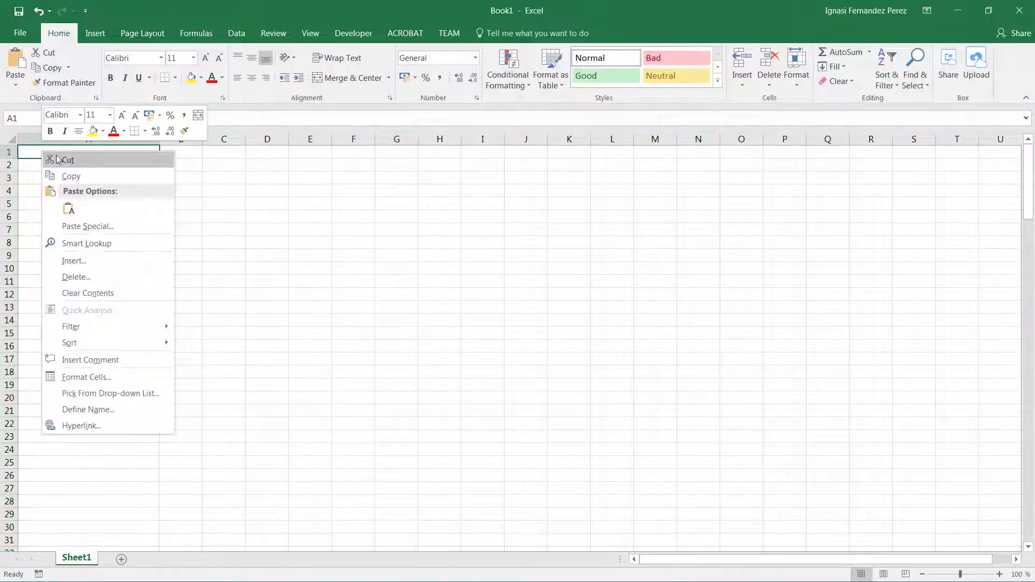
left_click(69, 210)
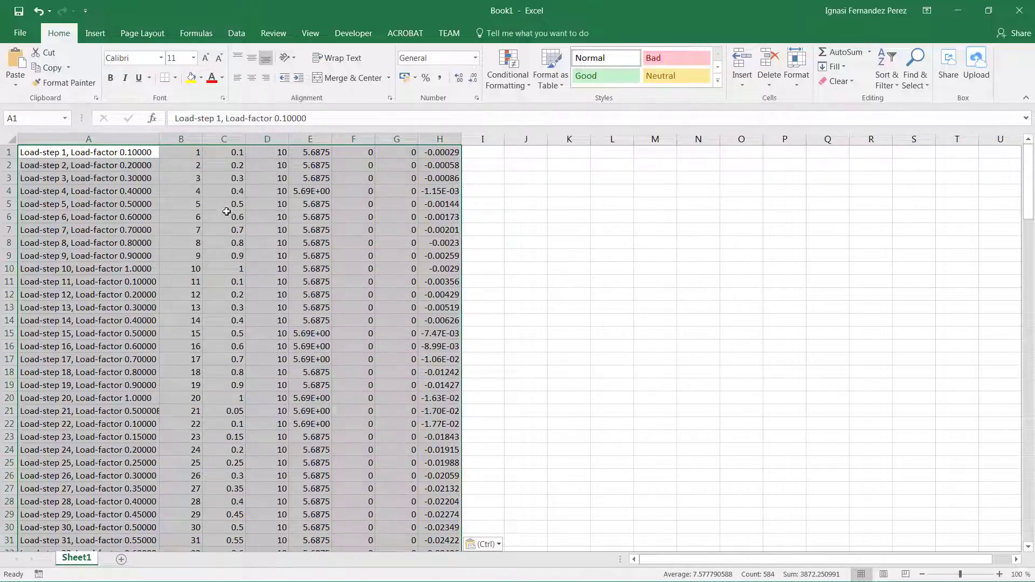
Insert a Scatter with Straight Lines chart from the load-step numbers in column B and the displacements in column H
scroll(194, 205, "down", 14)
scroll(199, 227, "up", 14)
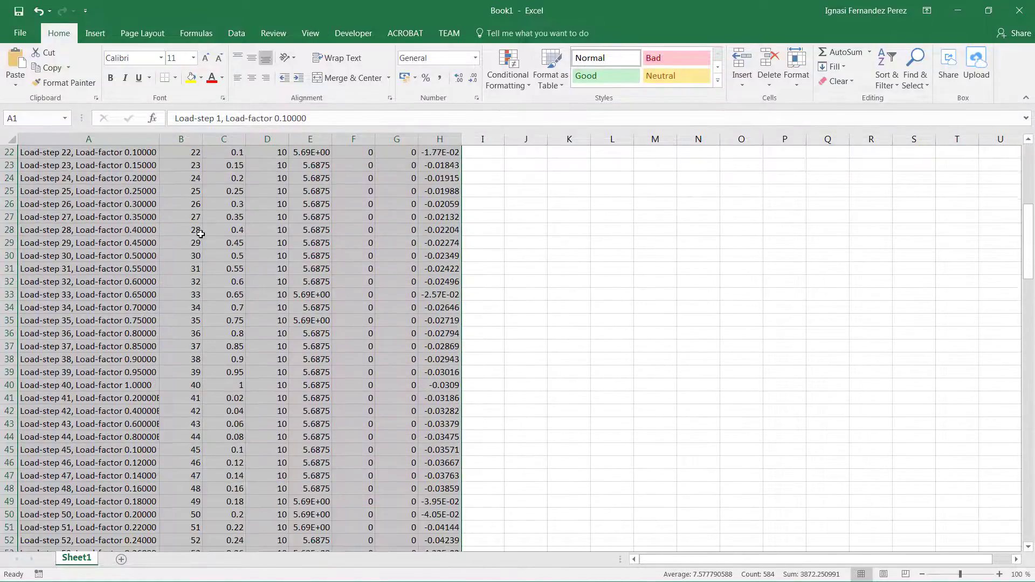
left_click(193, 139)
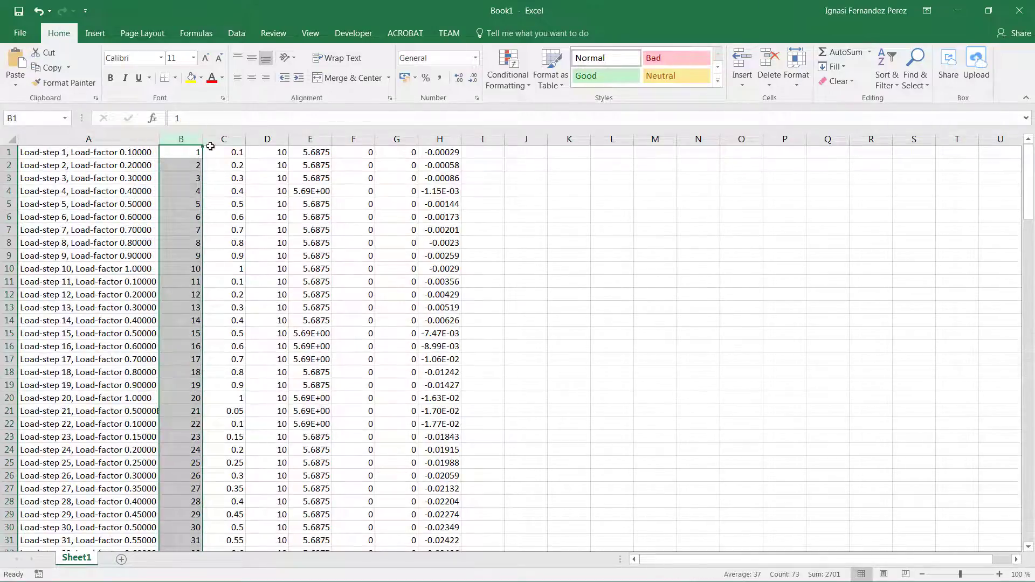
left_click(439, 139, "ctrl")
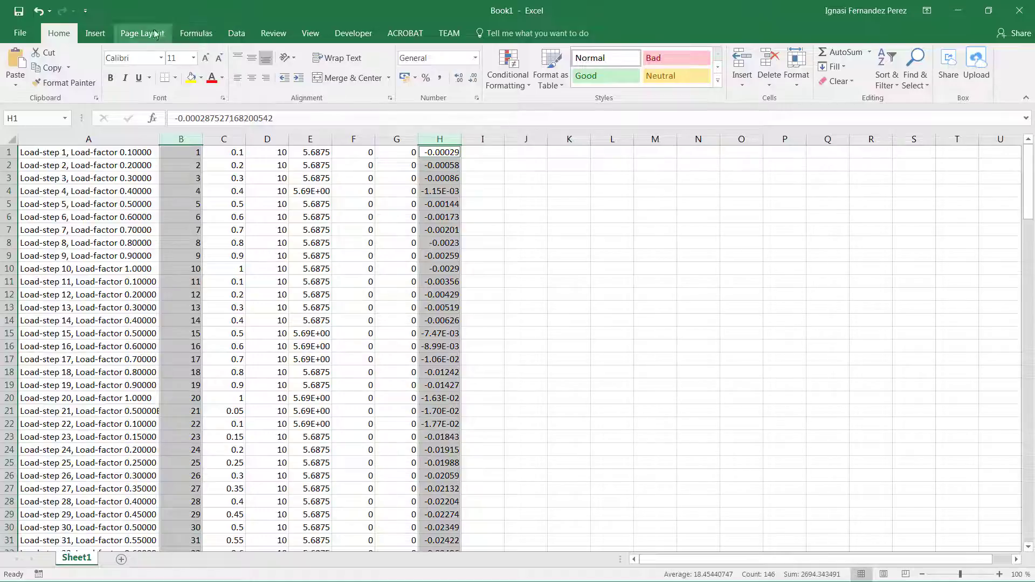
left_click(102, 37)
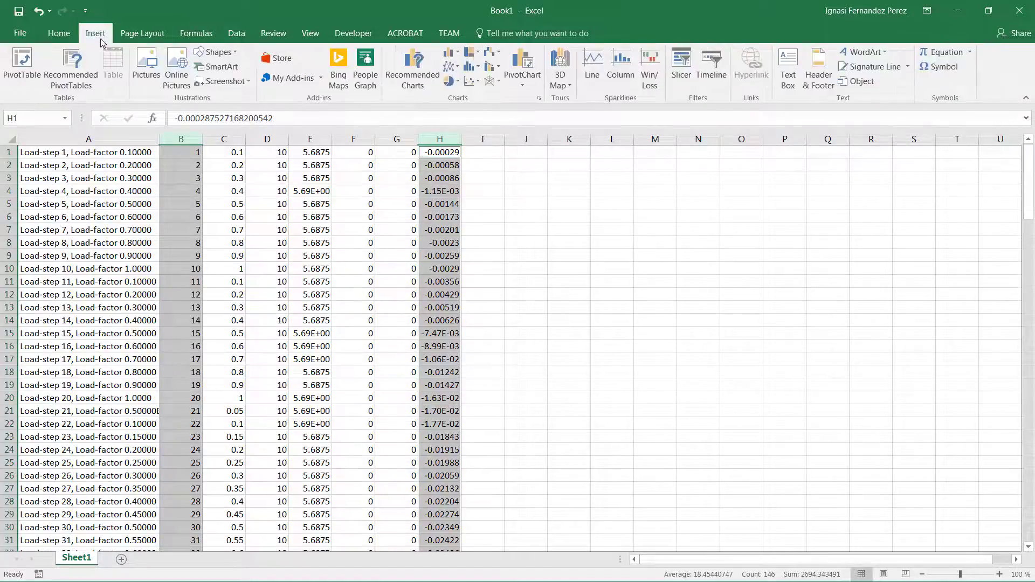
left_click(471, 81)
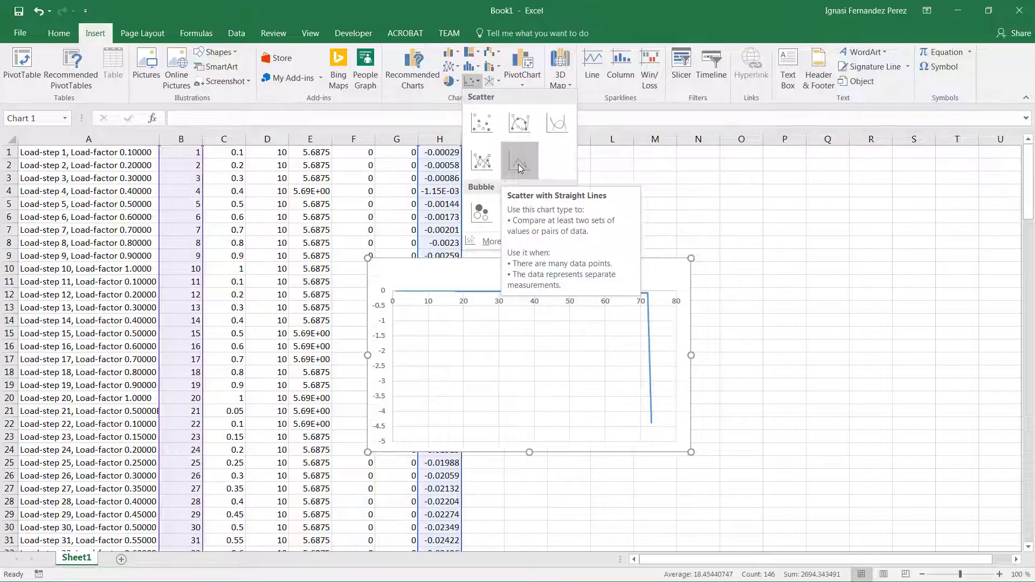
left_click(519, 165)
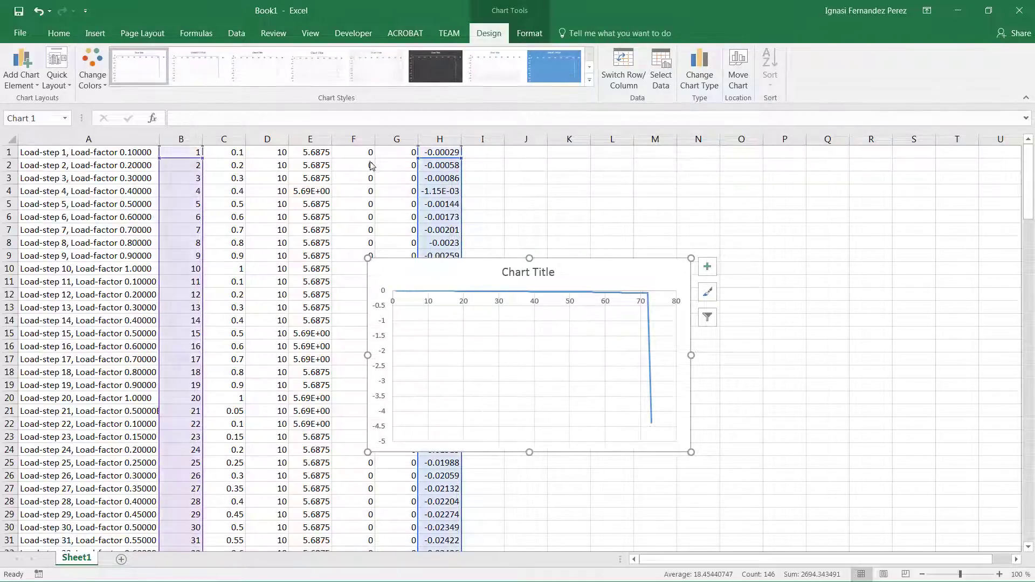
Reassign the chart series to use column H as X values and column B as Y values
left_click(651, 333)
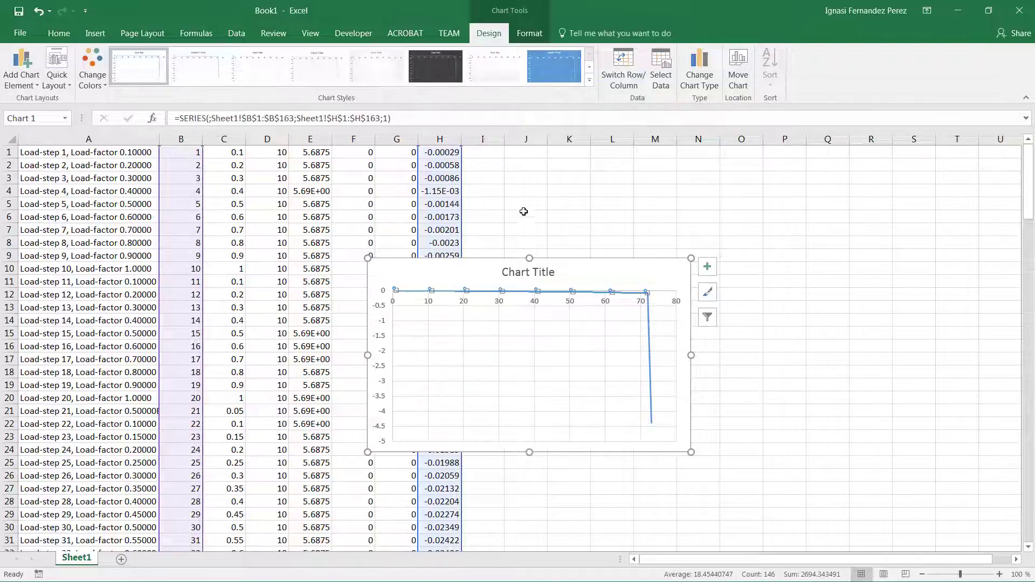
left_click_drag(462, 171, 440, 165)
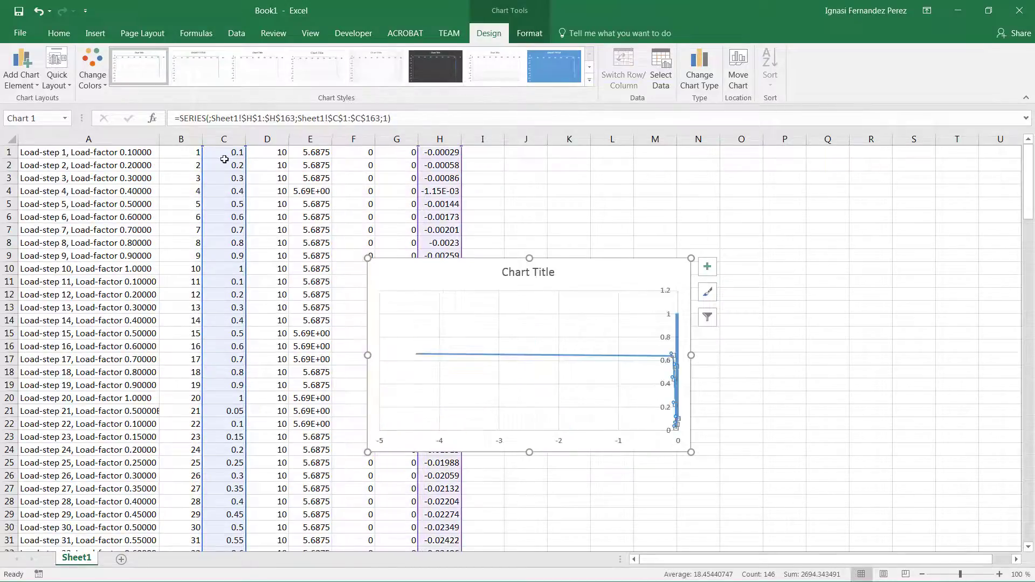
left_click_drag(205, 157, 162, 159)
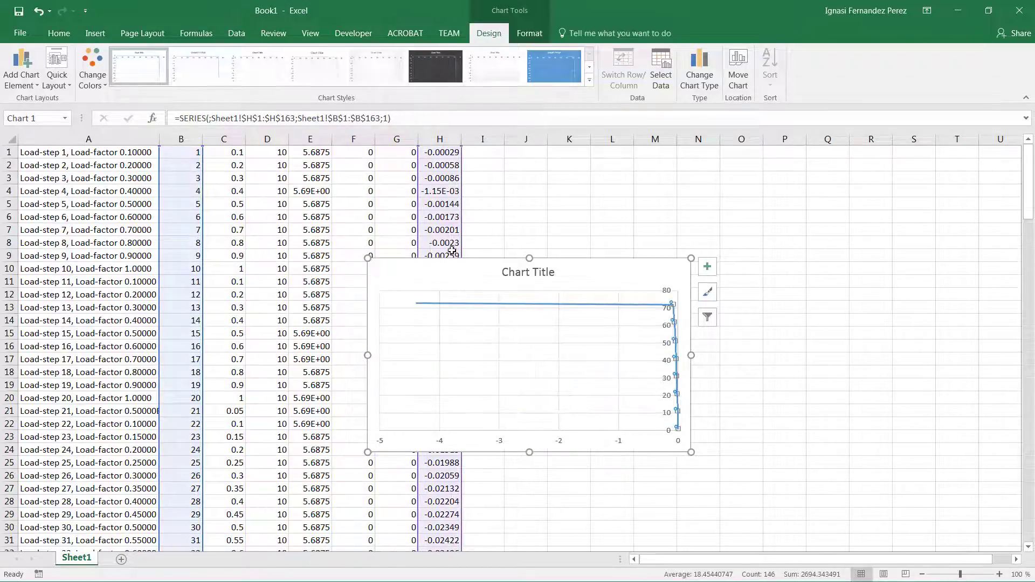
left_click(616, 271)
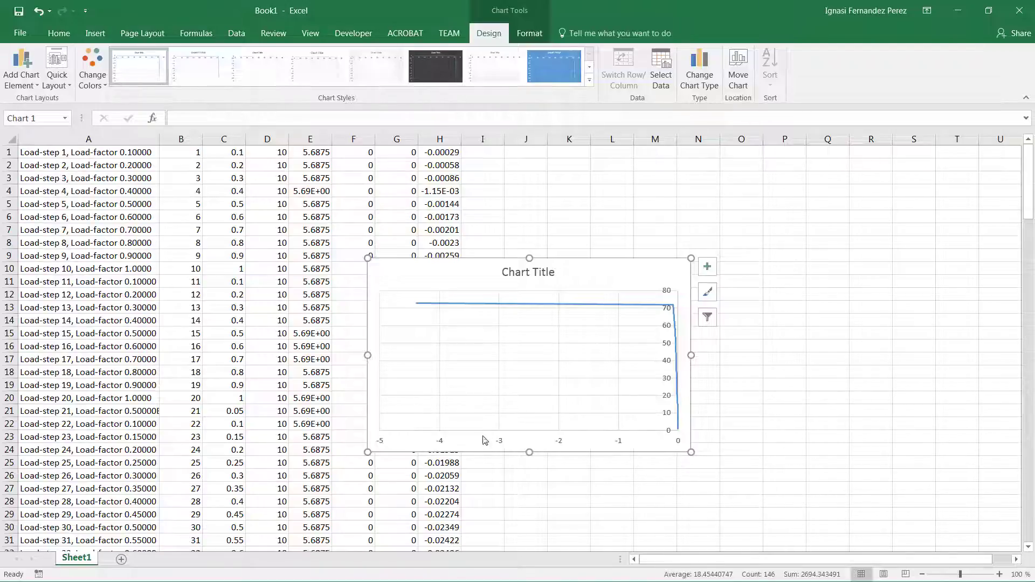
Set the minimum bound of the chart's horizontal axis to -0.5
right_click(620, 443)
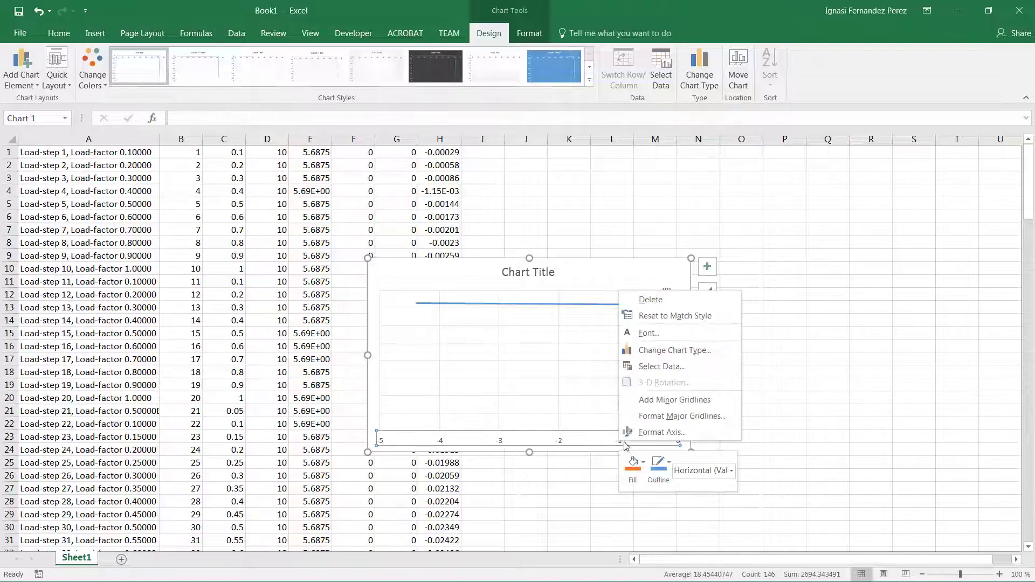
left_click(671, 432)
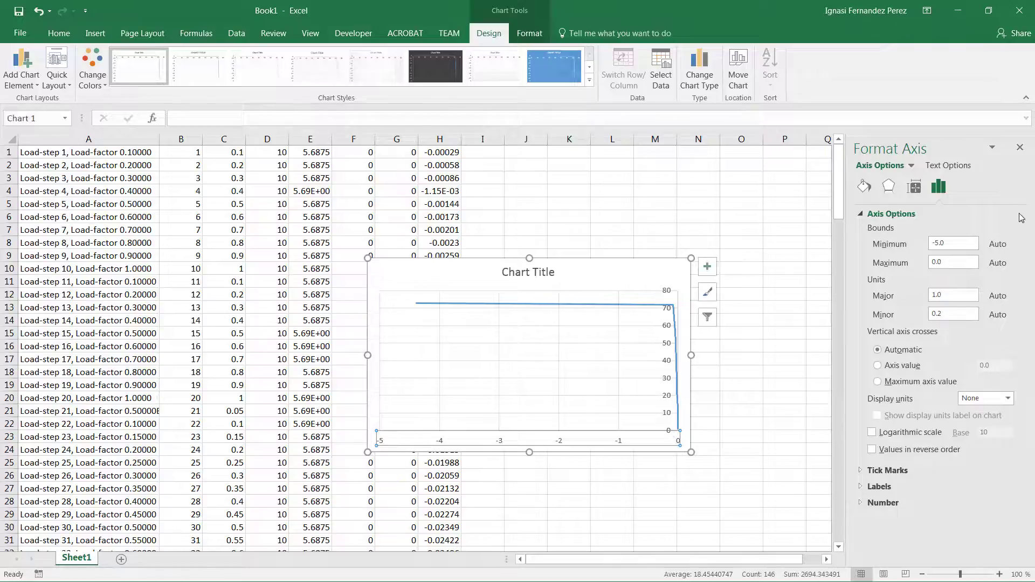
left_click(953, 242)
key("Return")
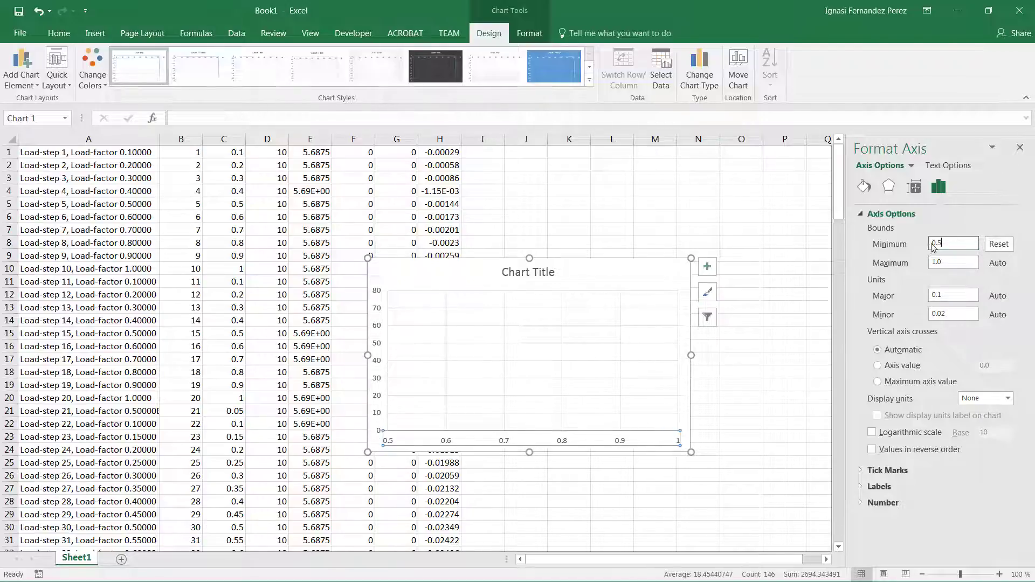
type("-0.5")
key("Return")
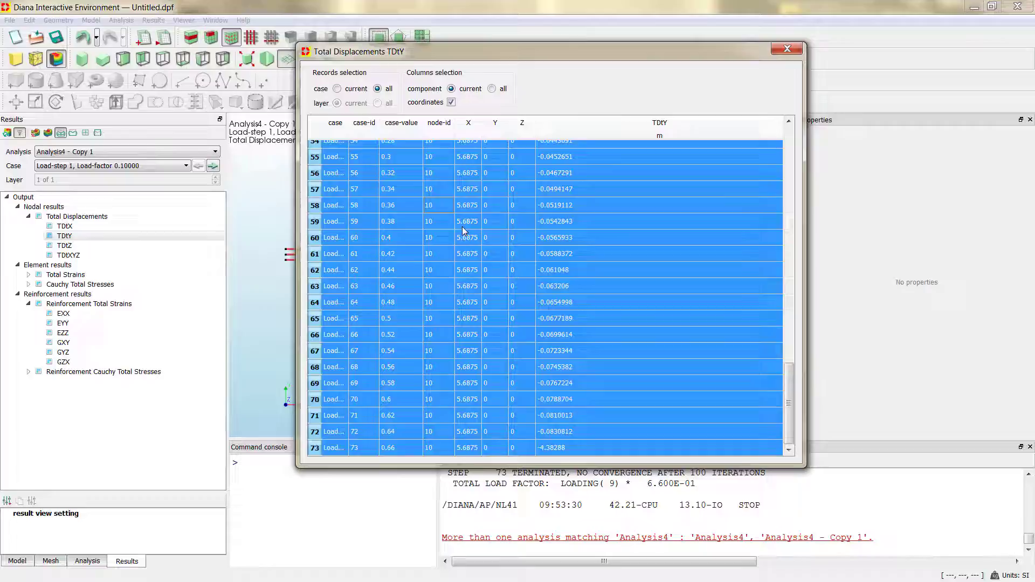
Return to DIANA and close the TDtY displacement table
scroll(463, 231, "up", 18)
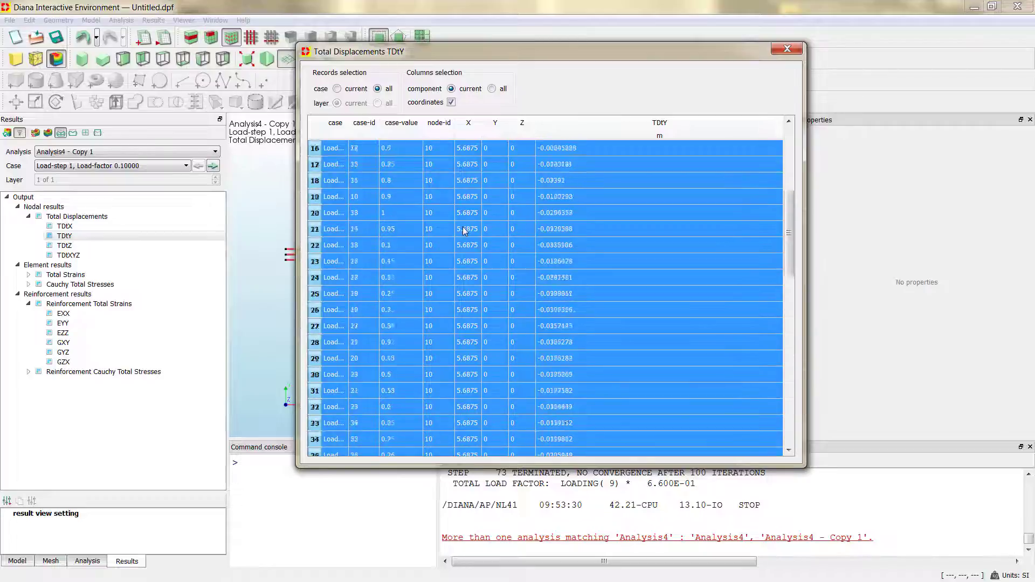
left_click(596, 179)
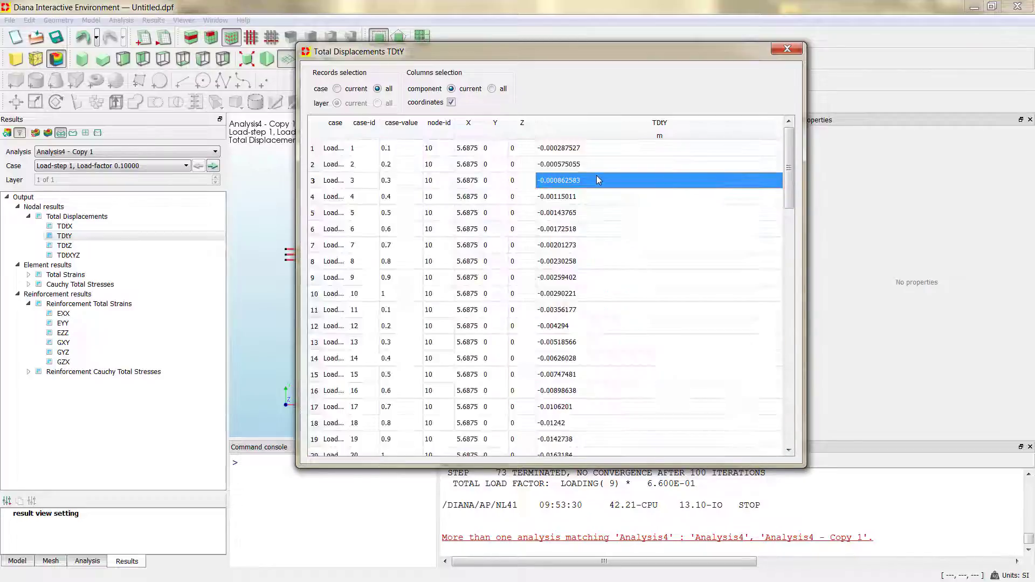
left_click(787, 49)
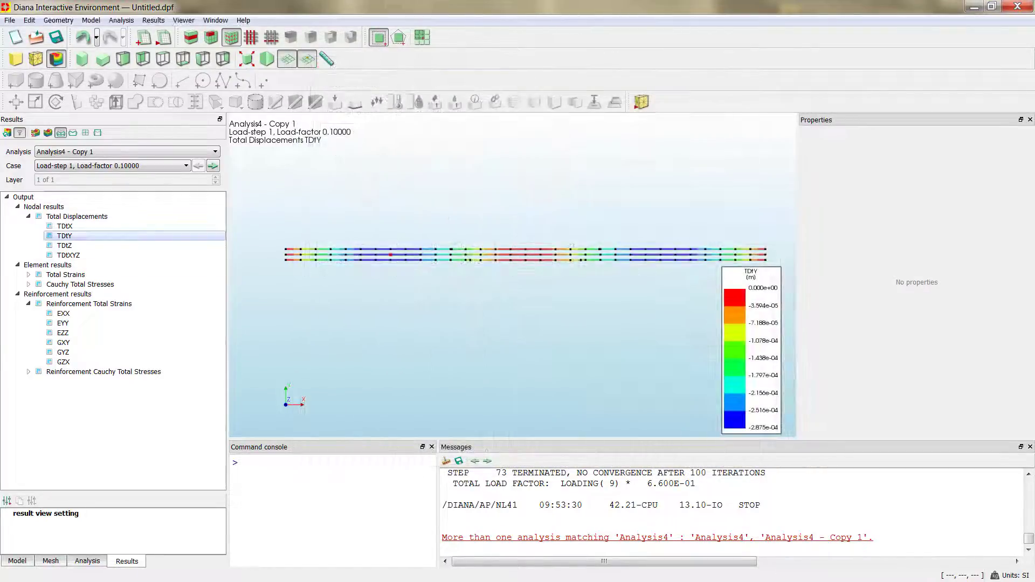
Plot the SXX component of the Cauchy Total Stresses and select the elements at the middle of the first span
left_click(29, 284)
left_click(68, 294)
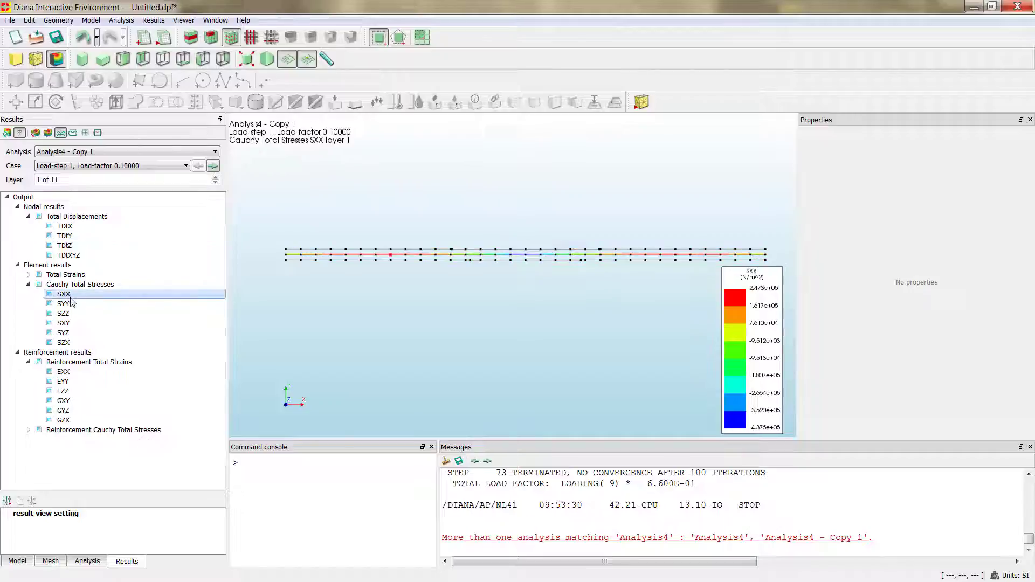
left_click_drag(372, 250, 415, 261)
left_click(212, 38)
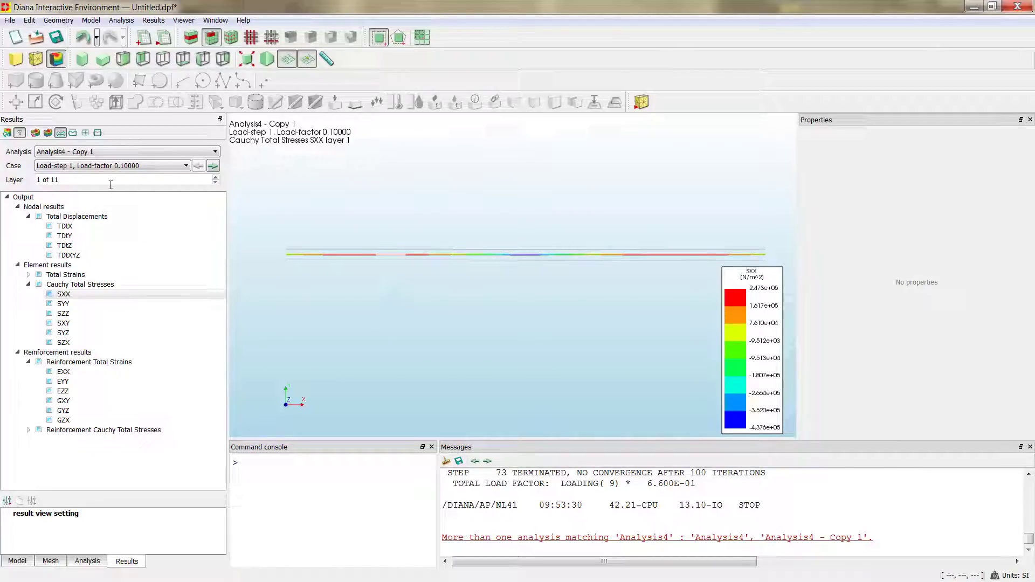
Compare the SXX contours in layer 11 with those in layer 1, ending on layer 1
left_click(216, 179)
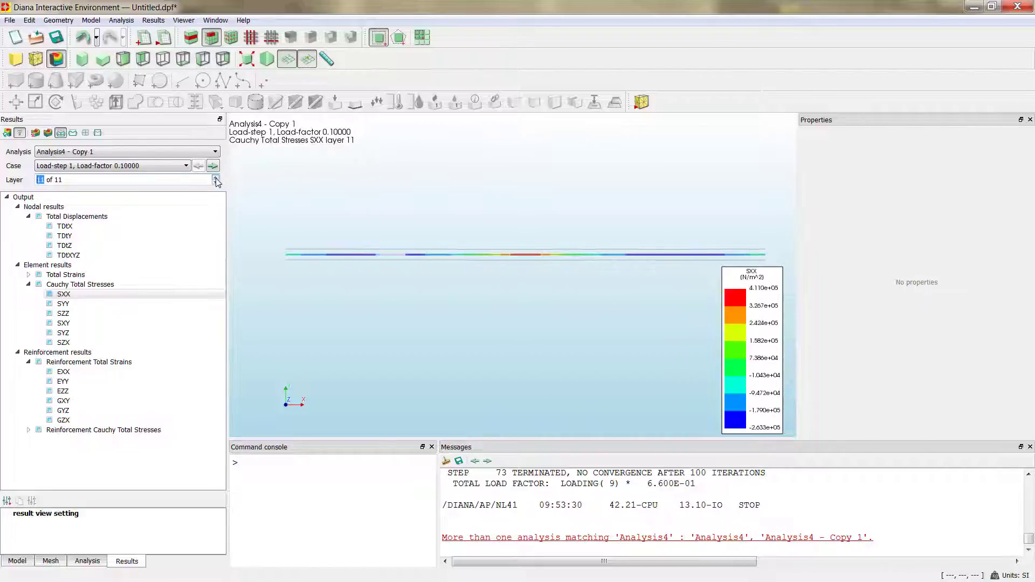
left_click(216, 182)
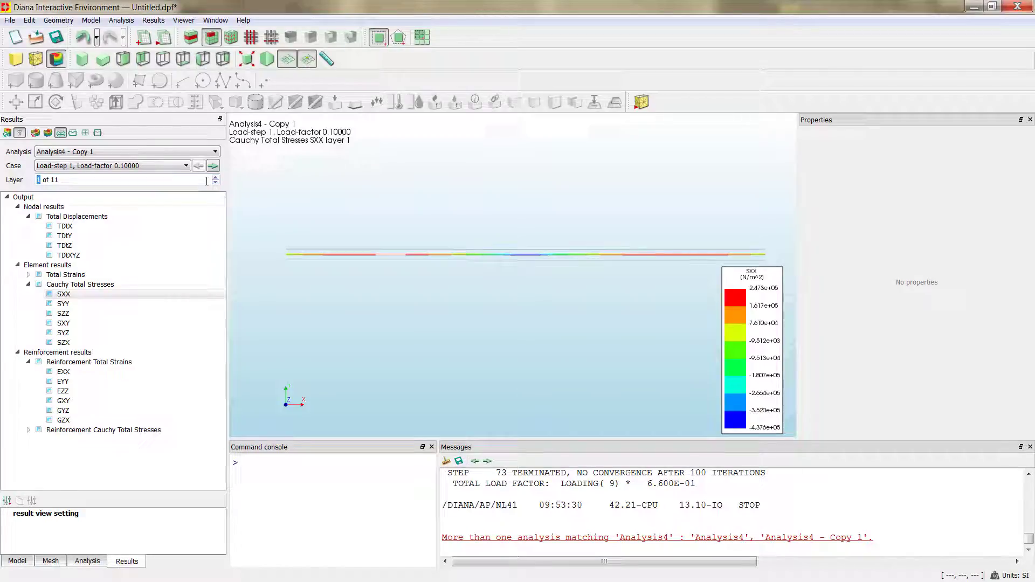
left_click(216, 178)
left_click(218, 184)
Show the SXX table for layer 1 in an enlarged window and look through its values across the load steps
right_click(75, 295)
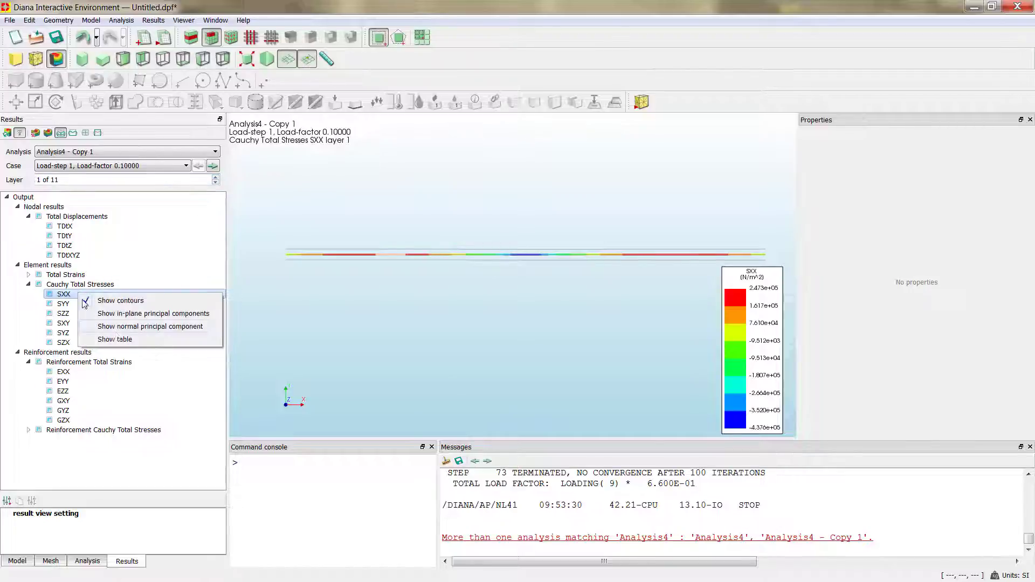
left_click(120, 340)
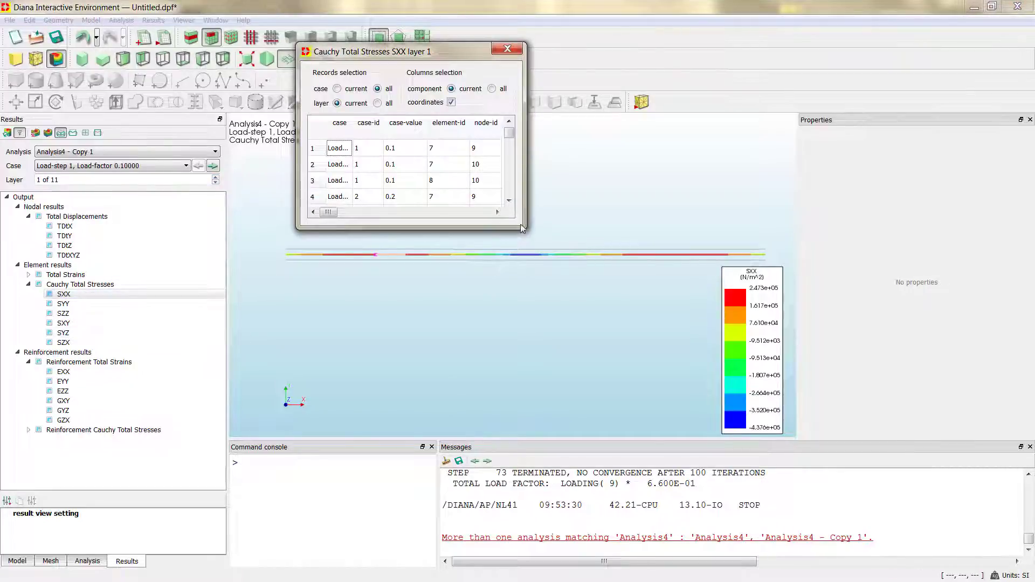
left_click_drag(522, 228, 877, 473)
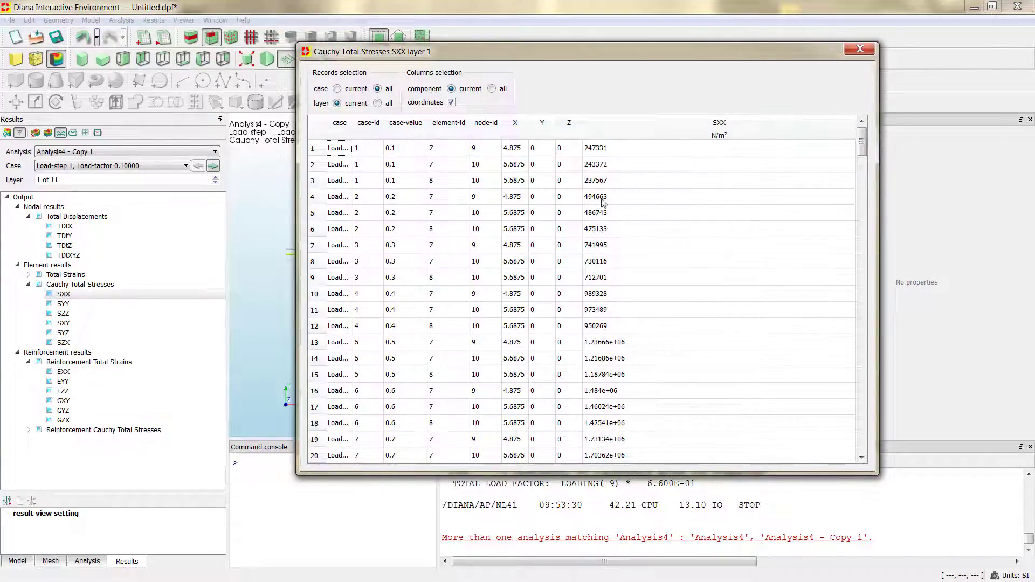
scroll(763, 197, "down", 20)
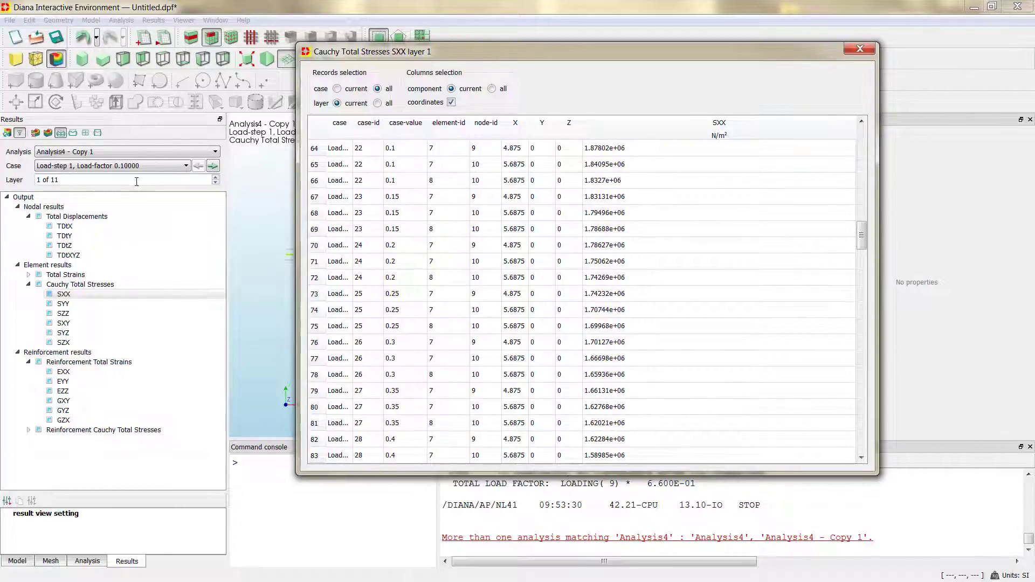
Look through the remaining load steps of the layer 1 SXX table, return towards its start and close the table
scroll(629, 264, "down", 20)
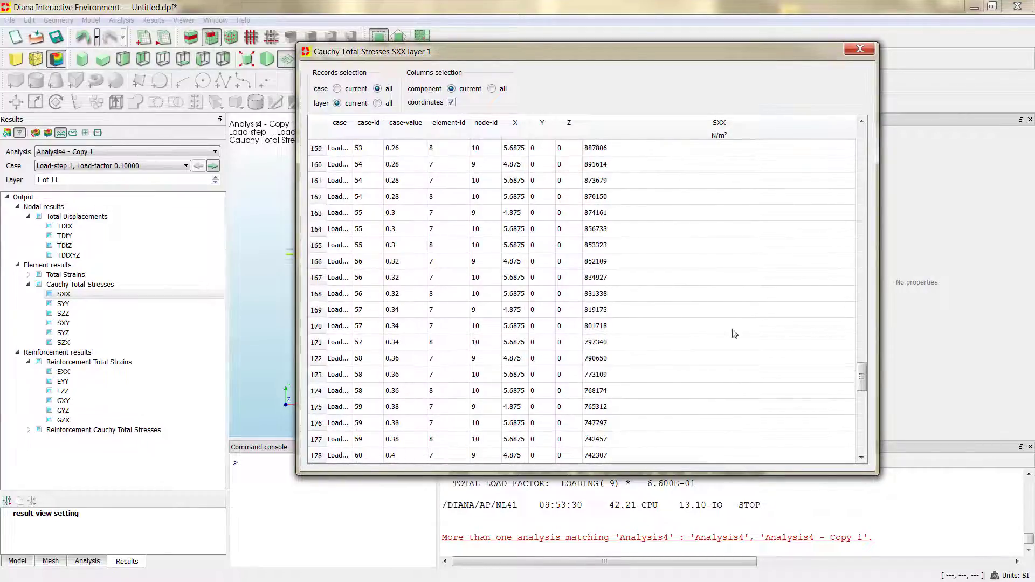
scroll(683, 353, "down", 13)
scroll(686, 350, "up", 20)
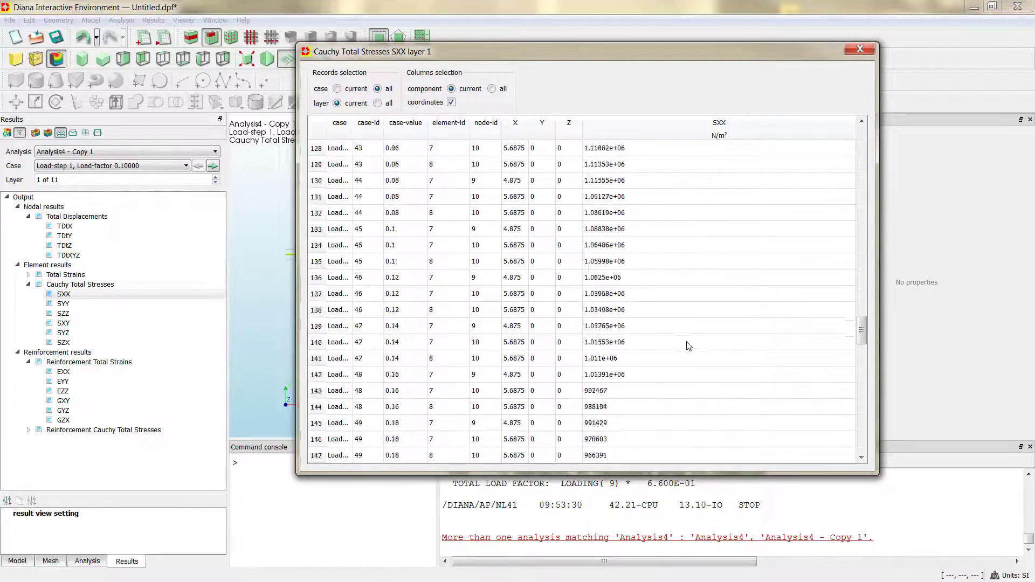
scroll(690, 345, "up", 20)
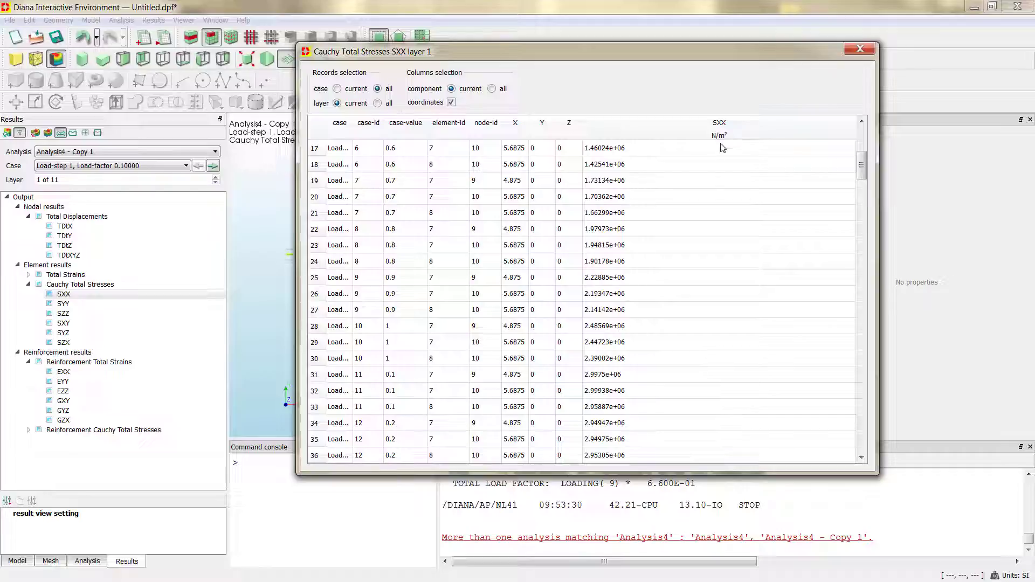
left_click(861, 48)
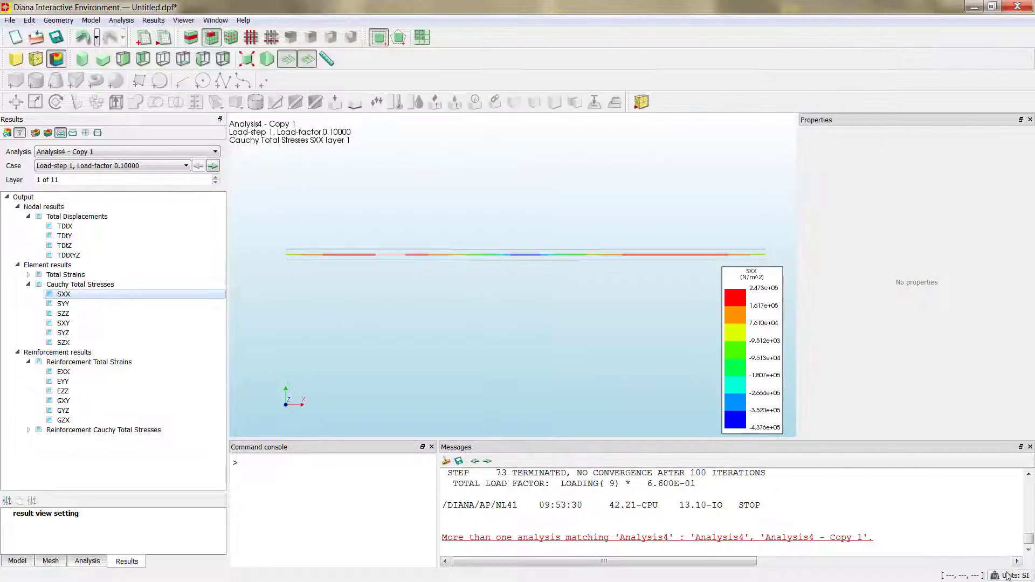
Set the units to millimeter for length and newton for force, so that stresses are given in N/mm²
left_click(384, 324)
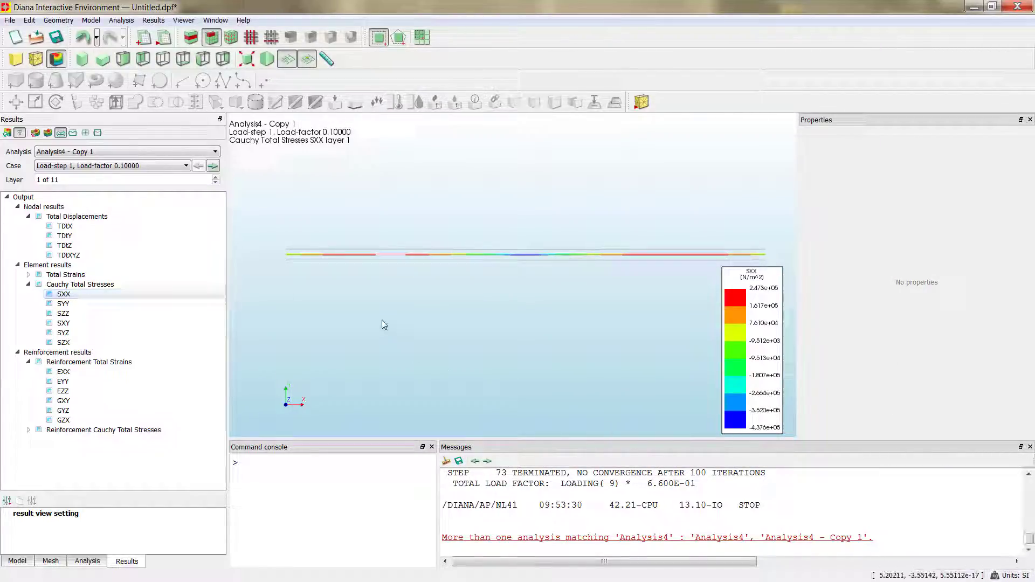
left_click(1014, 577)
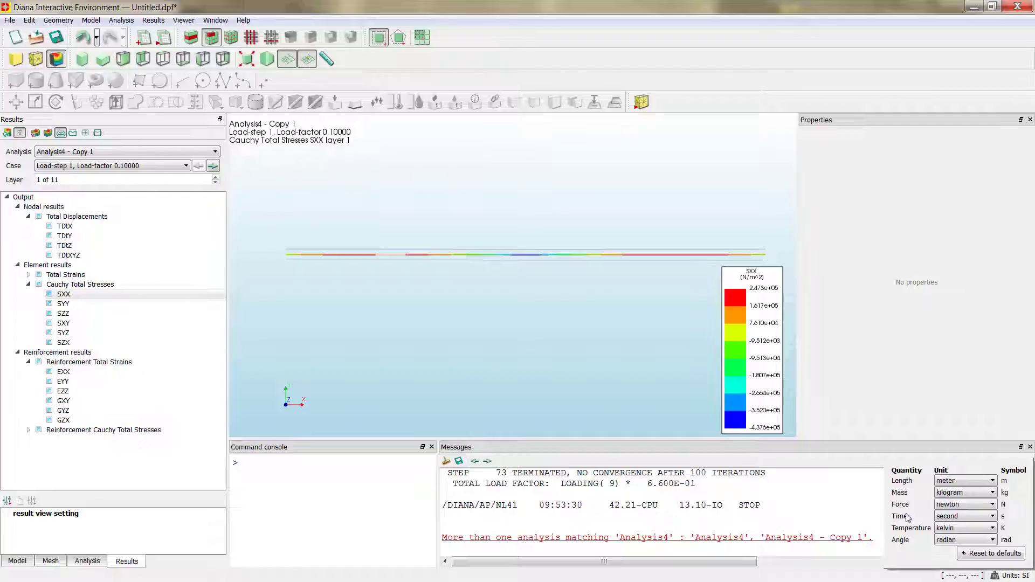
left_click(962, 480)
left_click(952, 386)
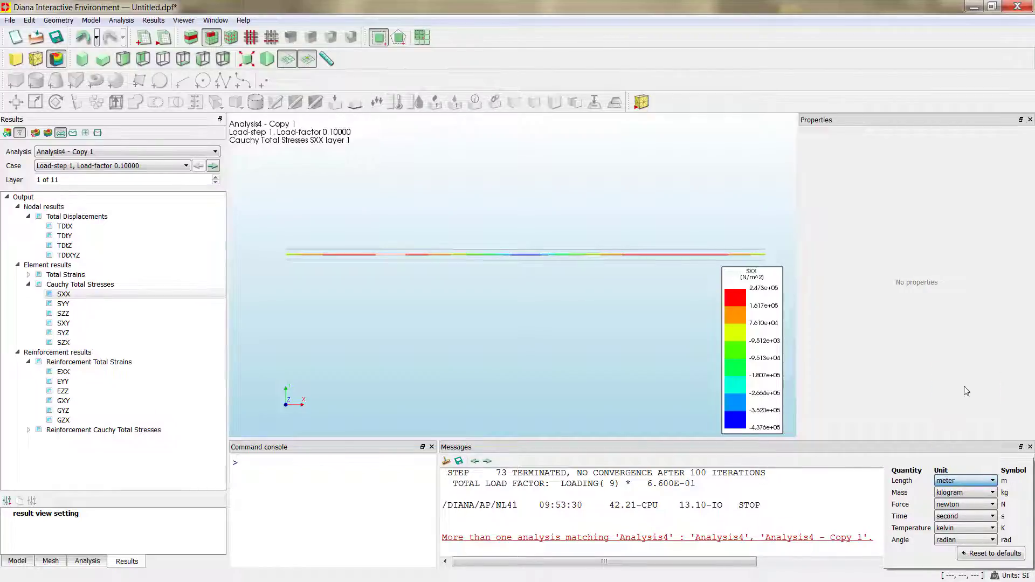
left_click(959, 504)
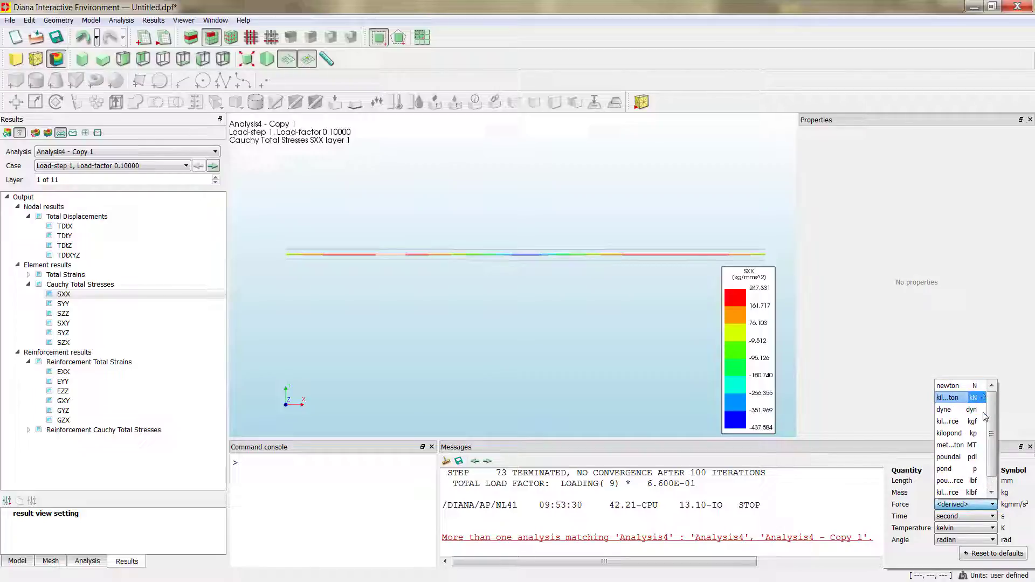
scroll(975, 464, "down", 1)
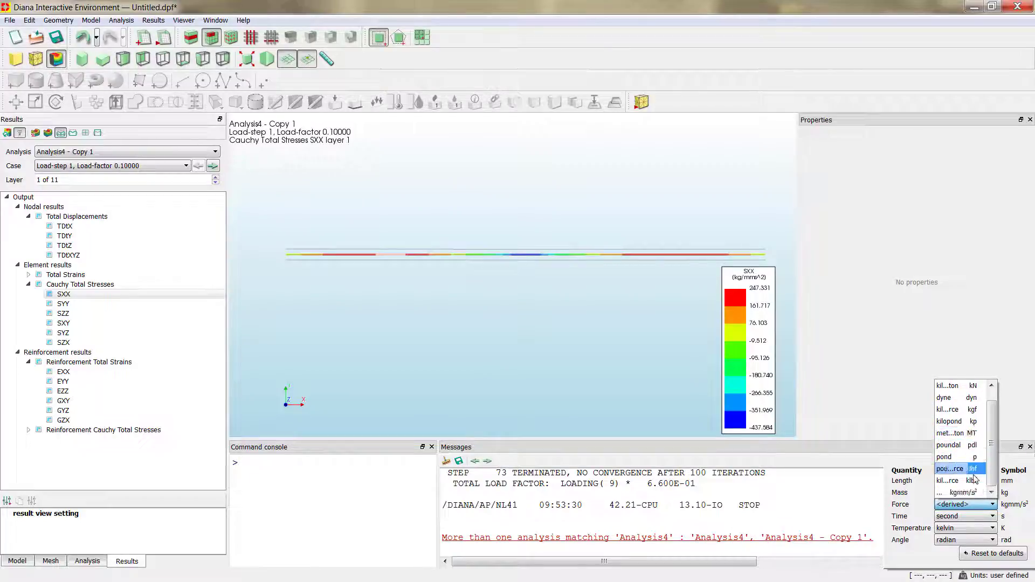
scroll(974, 463, "up", 1)
left_click(957, 386)
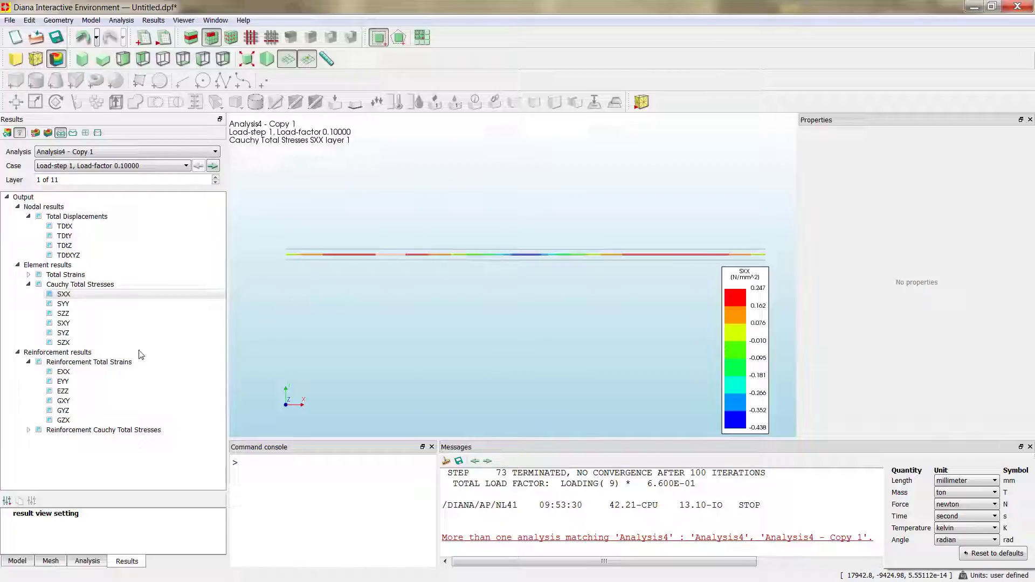
Plot the SXX component of the Reinforcement Cauchy Total Stresses and select load-step 49, load-factor 0.18000
left_click(28, 430)
left_click(57, 440)
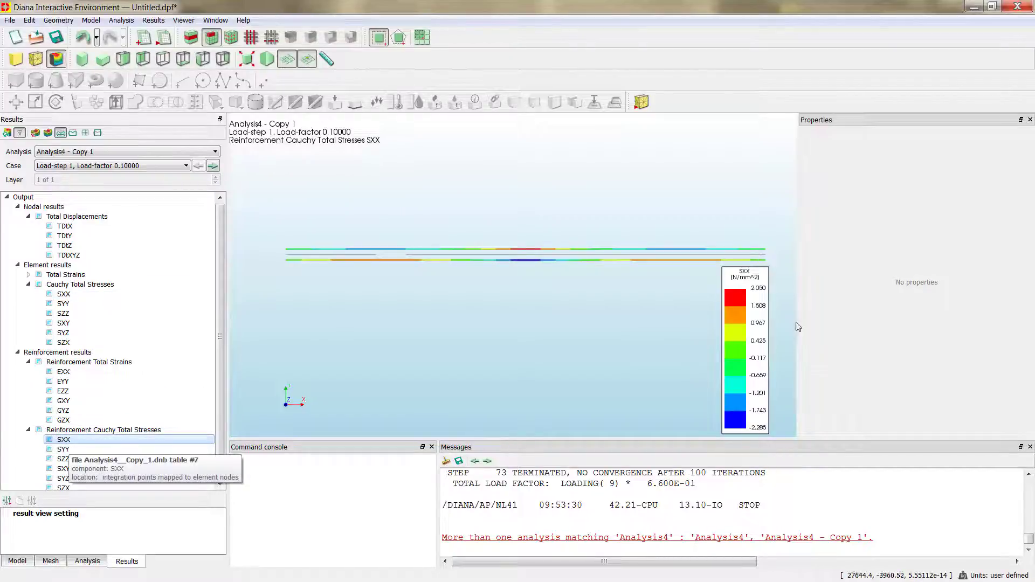
left_click(159, 165)
scroll(172, 210, "down", 6)
scroll(172, 209, "down", 15)
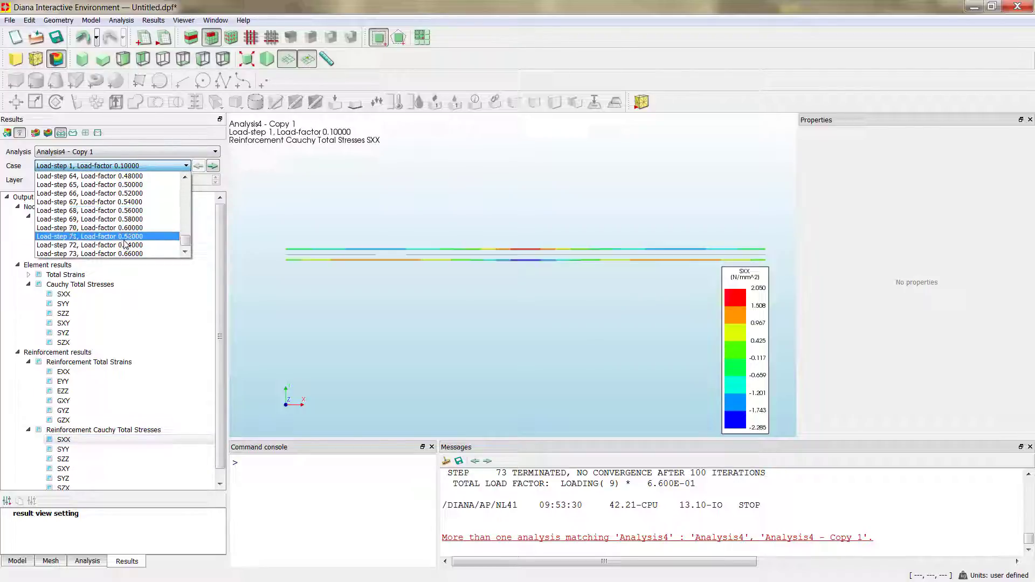
left_click(142, 219)
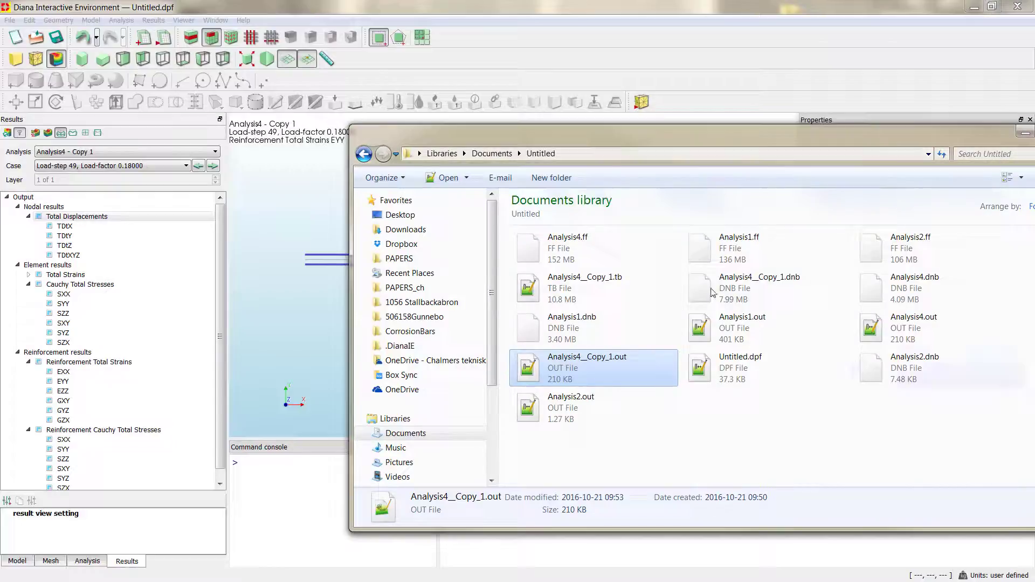
Open the tabulated output file Analysis4__Copy_1.tb from the Untitled folder in Notepad++ and maximize its window
left_click_drag(623, 140, 502, 100)
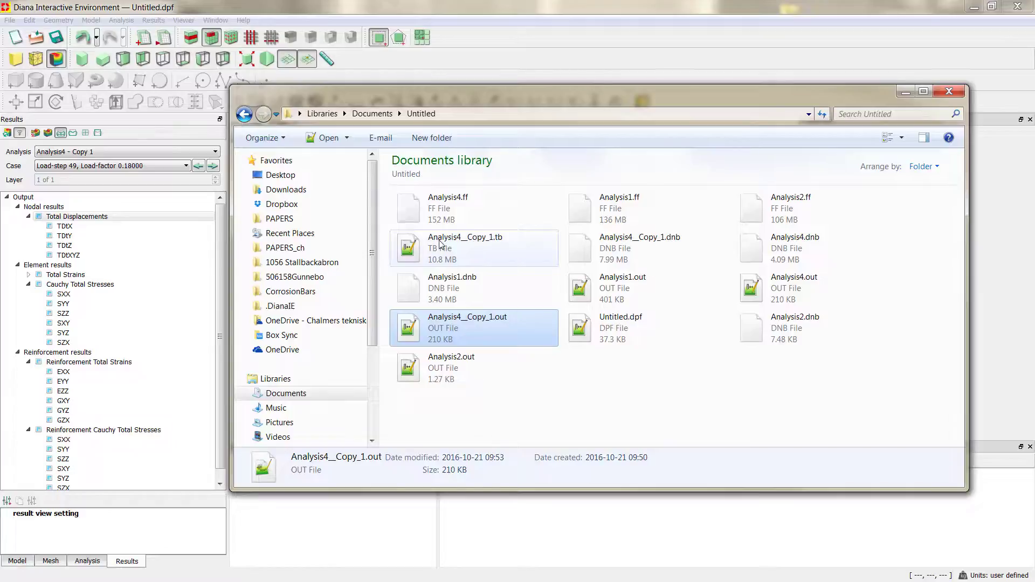
left_click(499, 251)
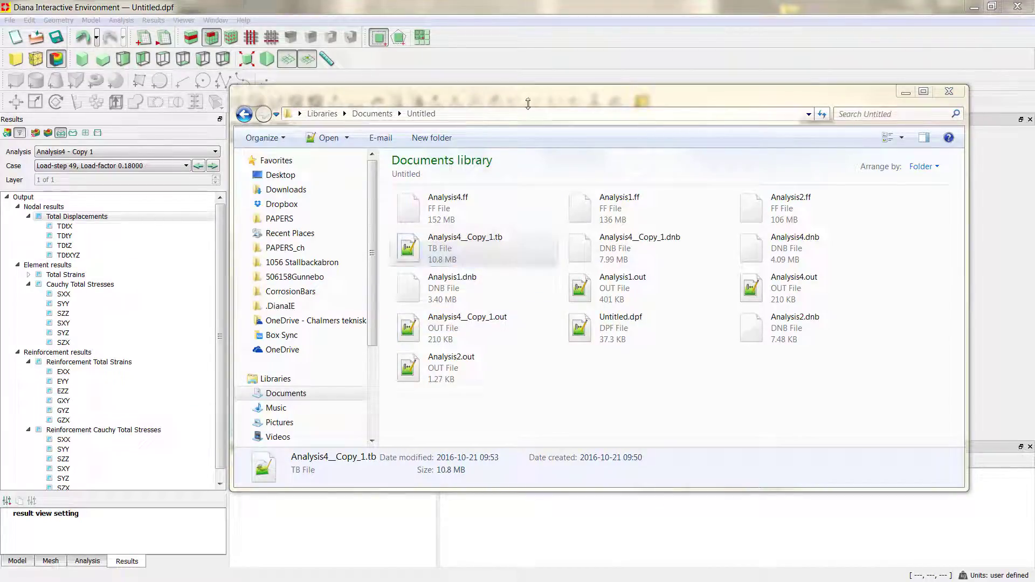
key("Return")
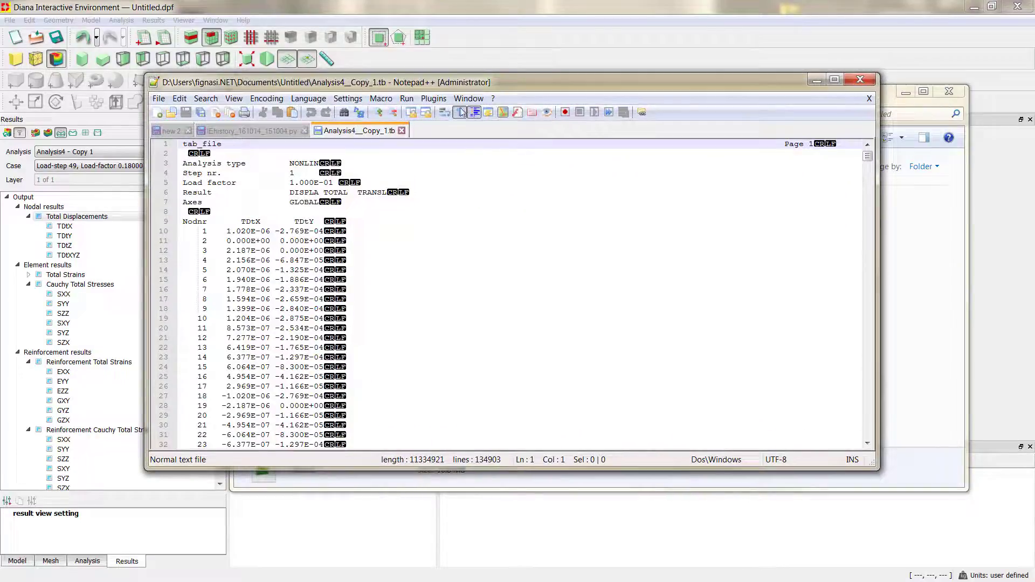
left_click(835, 80)
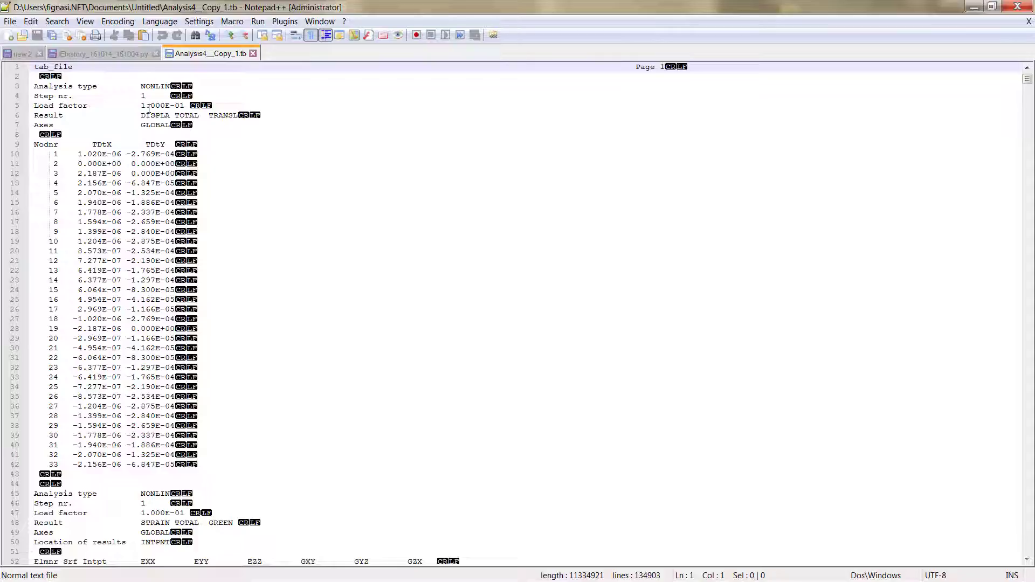
Examine the header of the total displacement block, marking its Result and Axes lines, and look over the nodal values
left_click_drag(264, 119, 13, 119)
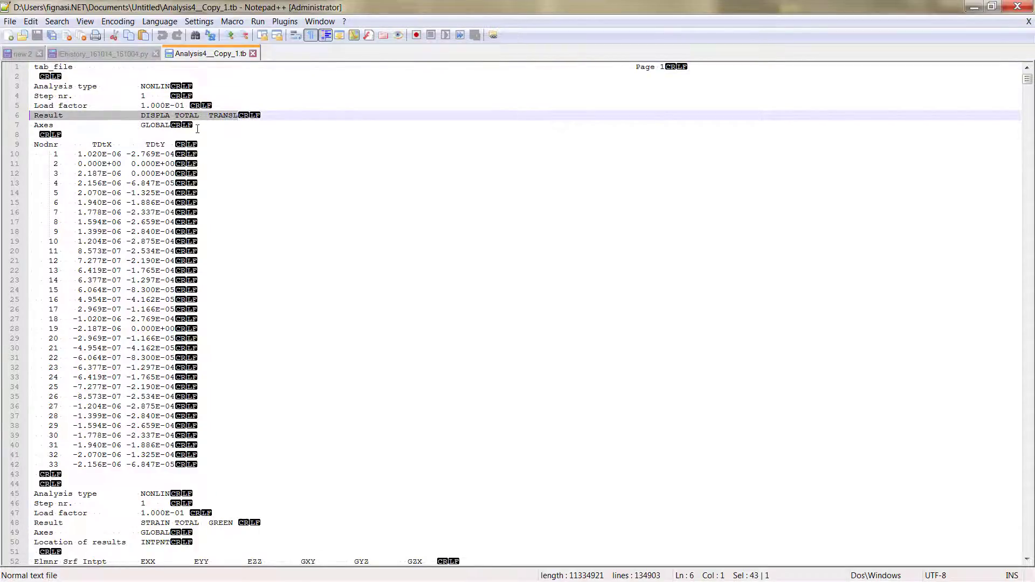
left_click_drag(198, 129, 16, 126)
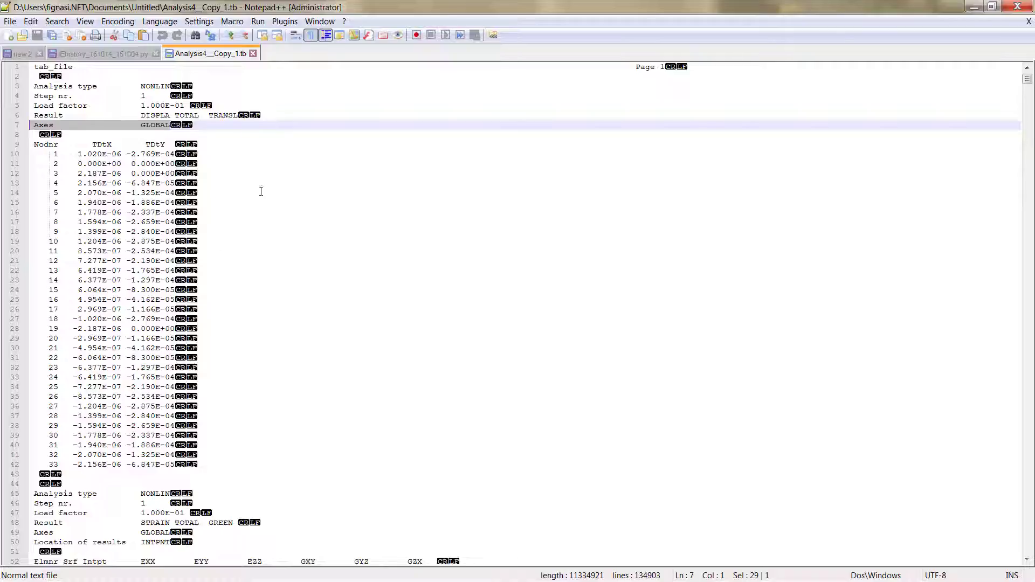
scroll(110, 190, "down", 2)
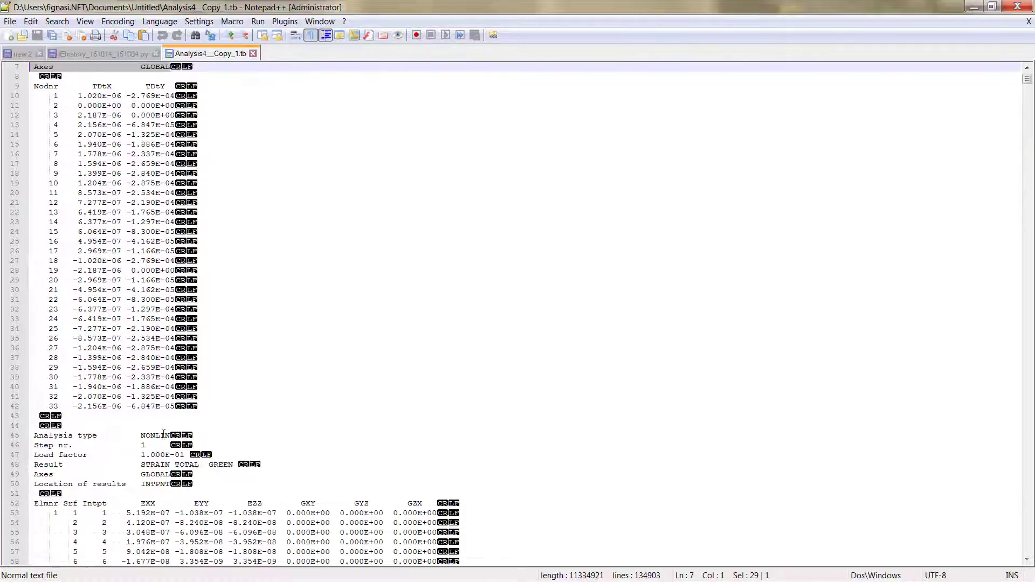
scroll(164, 323, "up", 2)
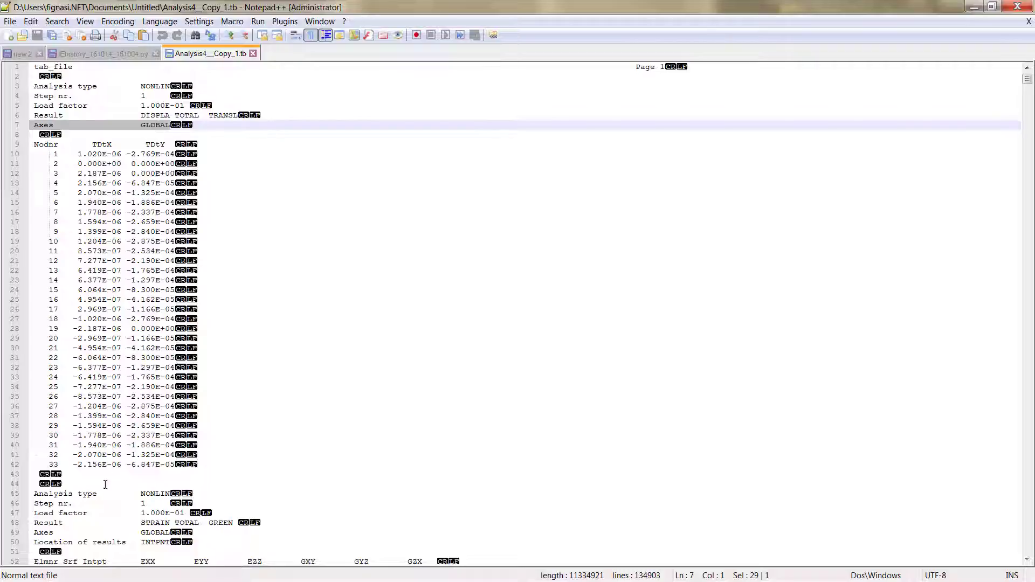
Examine the STRAIN TOTAL GREEN block of step 1, with strains per element, surface and integration point
scroll(144, 264, "down", 2)
scroll(144, 264, "down", 8)
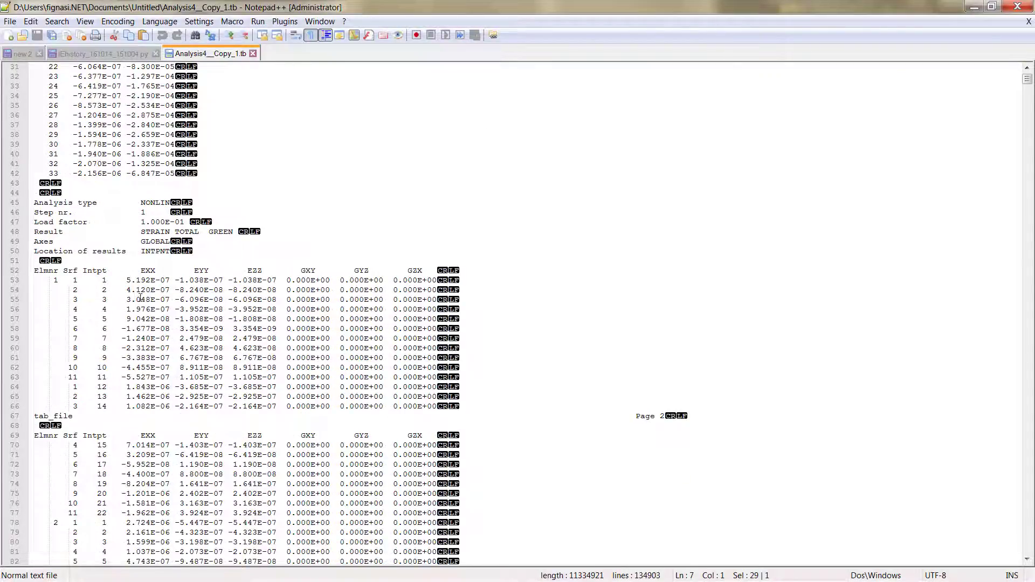
scroll(140, 298, "down", 4)
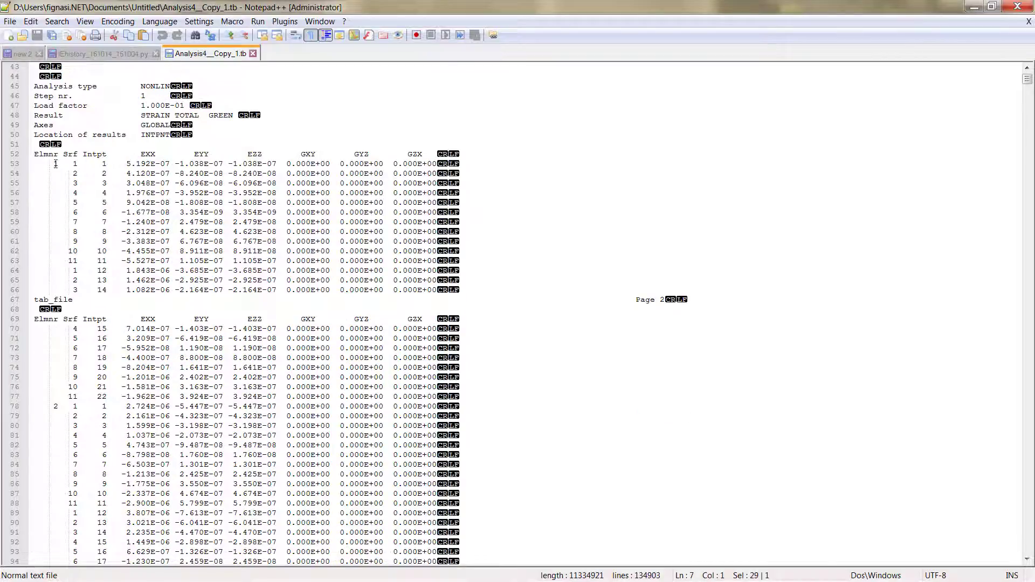
scroll(134, 247, "down", 20)
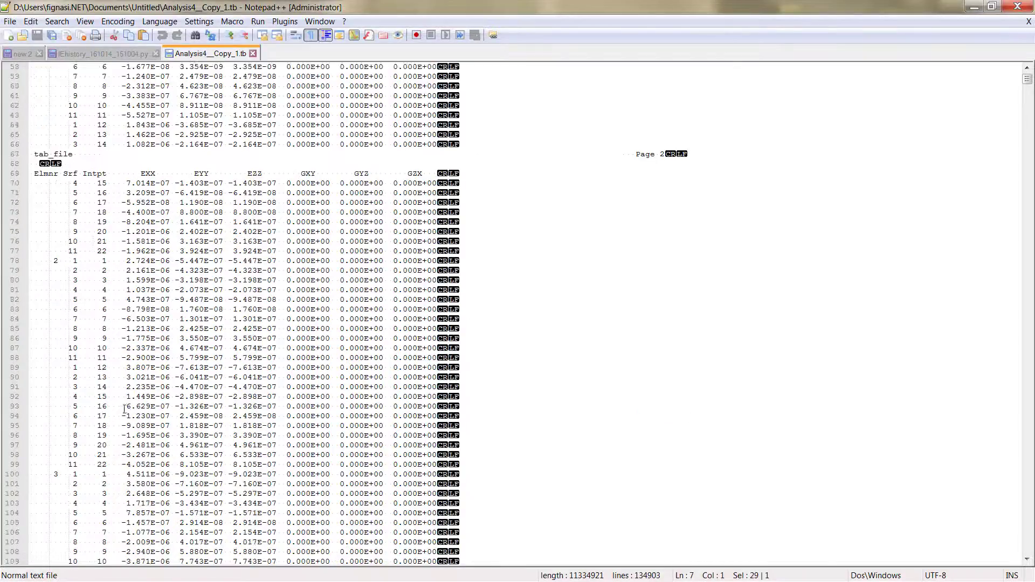
scroll(147, 270, "down", 20)
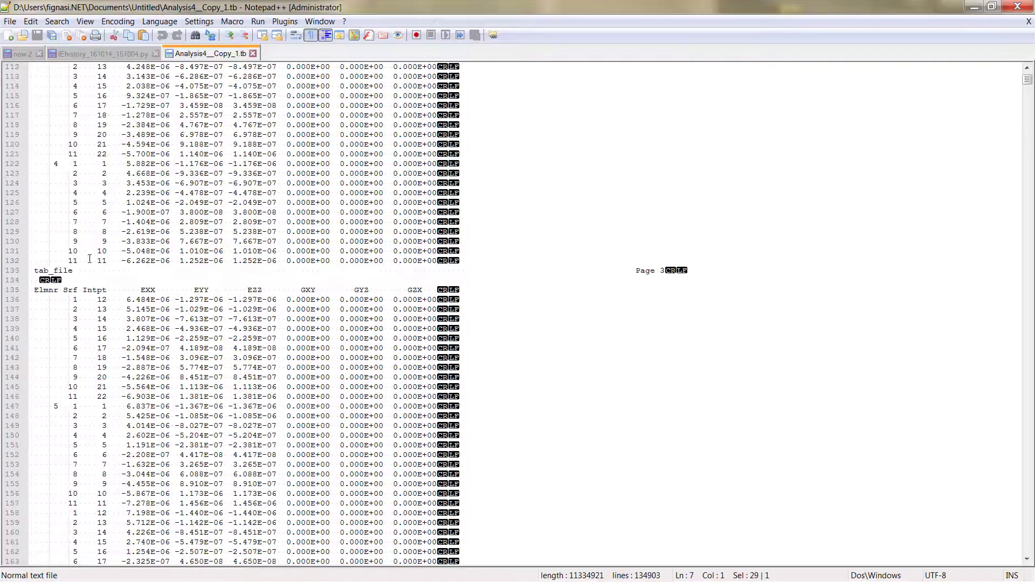
scroll(140, 243, "down", 7)
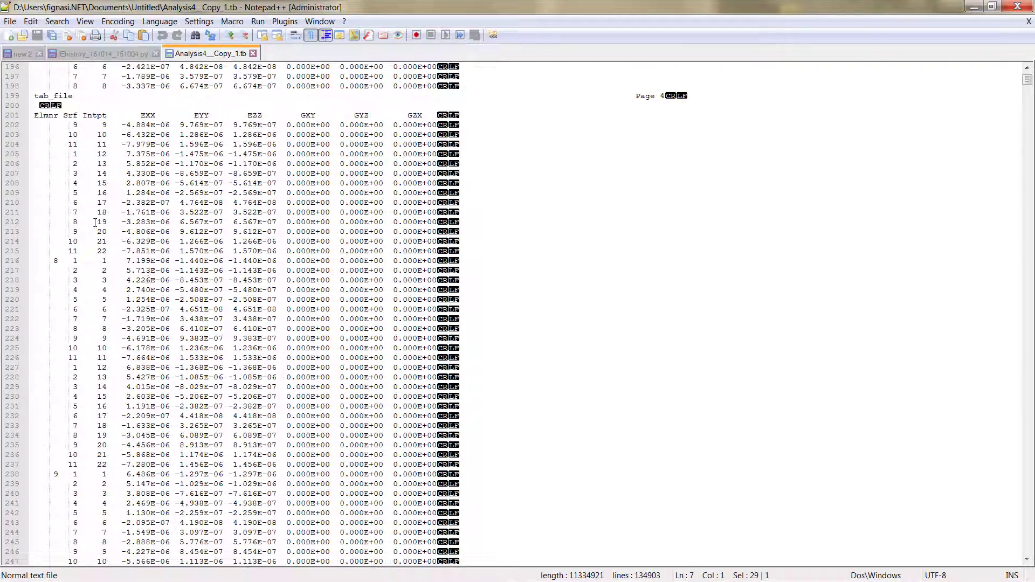
scroll(146, 210, "down", 15)
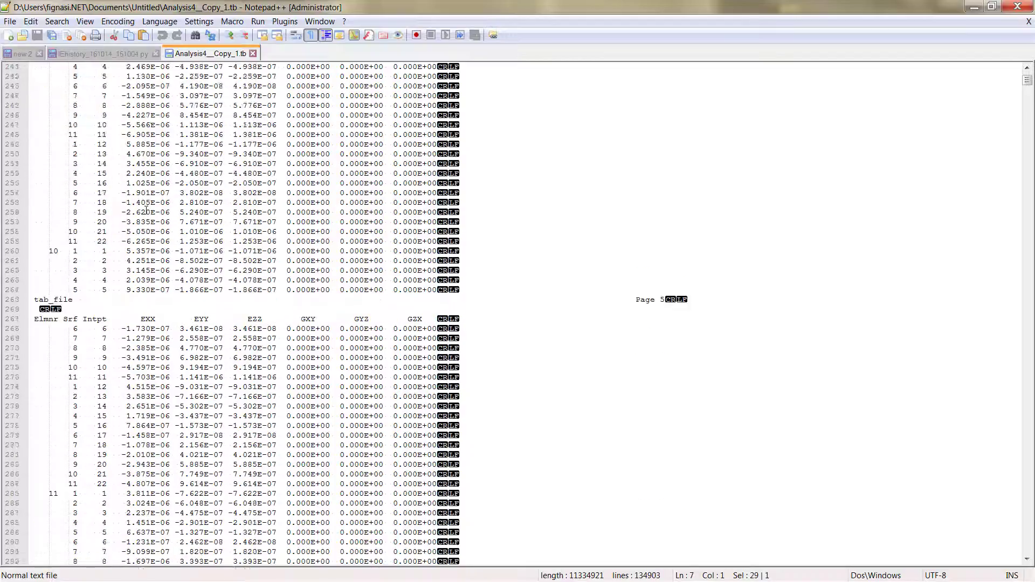
scroll(146, 211, "down", 20)
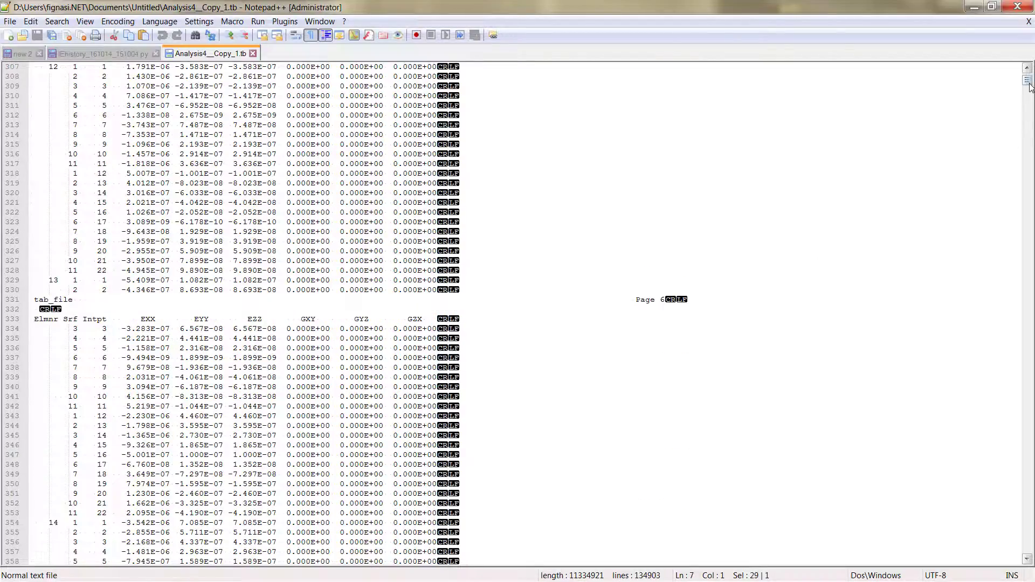
scroll(1029, 85, "down", 20)
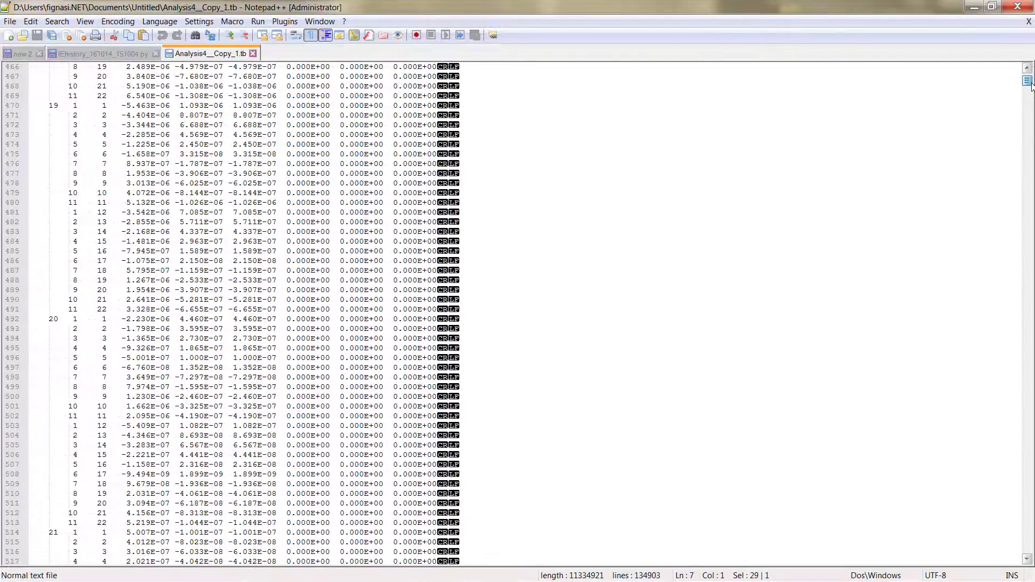
left_click_drag(1033, 88, 1032, 87)
scroll(908, 236, "down", 20)
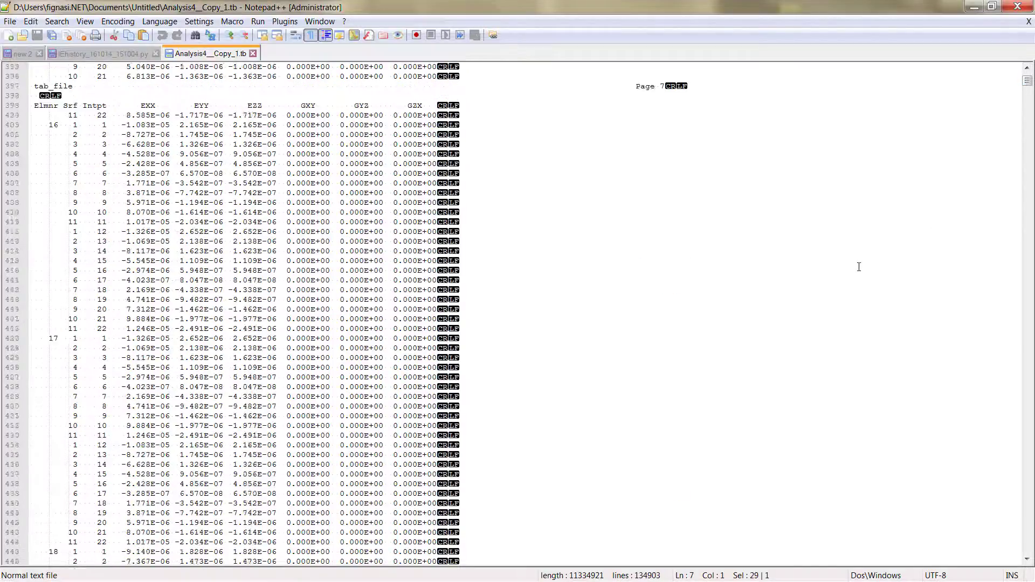
scroll(859, 267, "down", 8)
Go past the end of the strain listing to the STRESS TOTAL CAUCHY block of step 1 and examine its header
left_click(1033, 299)
left_click(1032, 299)
left_click(1033, 299)
left_click(1033, 299)
left_click(1032, 299)
left_click(1033, 300)
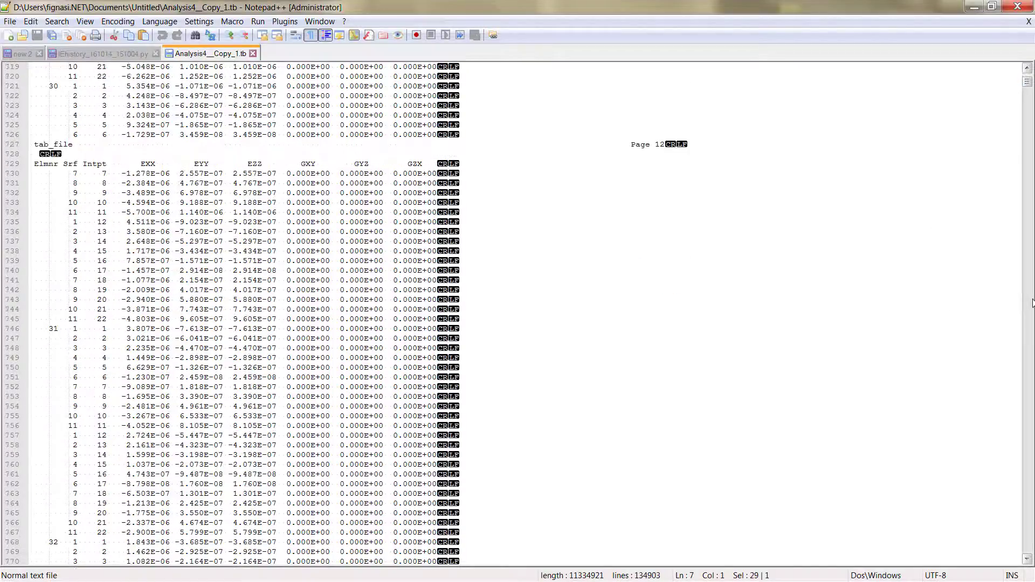
left_click(1033, 299)
left_click(1032, 299)
scroll(701, 304, "up", 12)
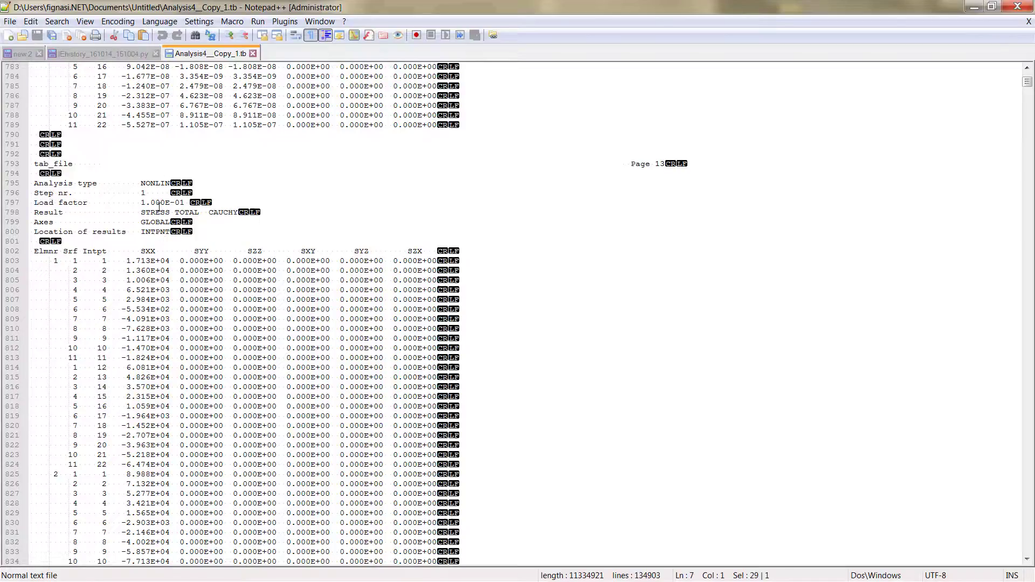
Look through the element Cauchy stress values of step 1 and on into the following stress listing
left_click(1032, 367)
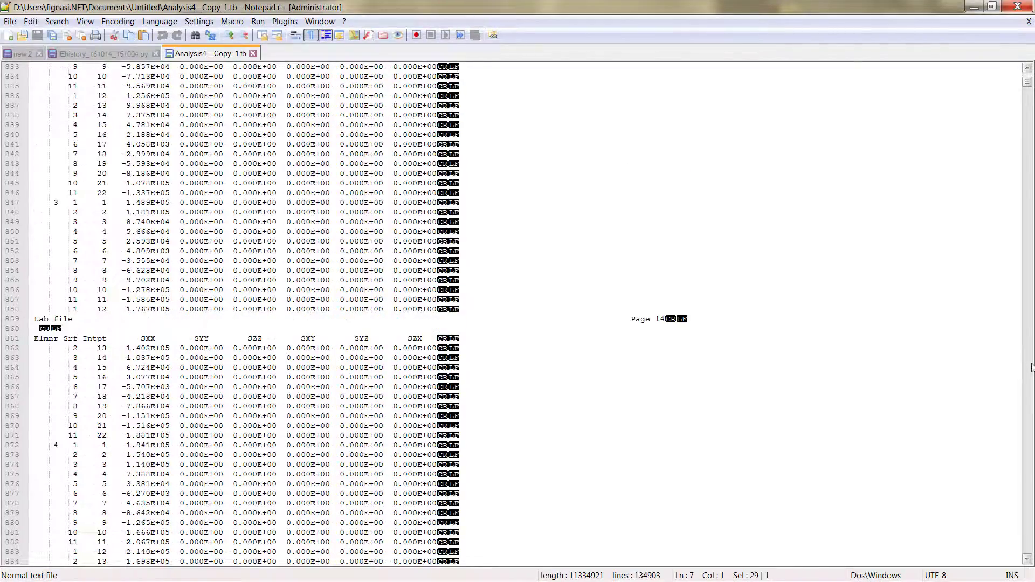
left_click(1032, 367)
left_click(1032, 367)
left_click(1032, 367)
left_click(1032, 367)
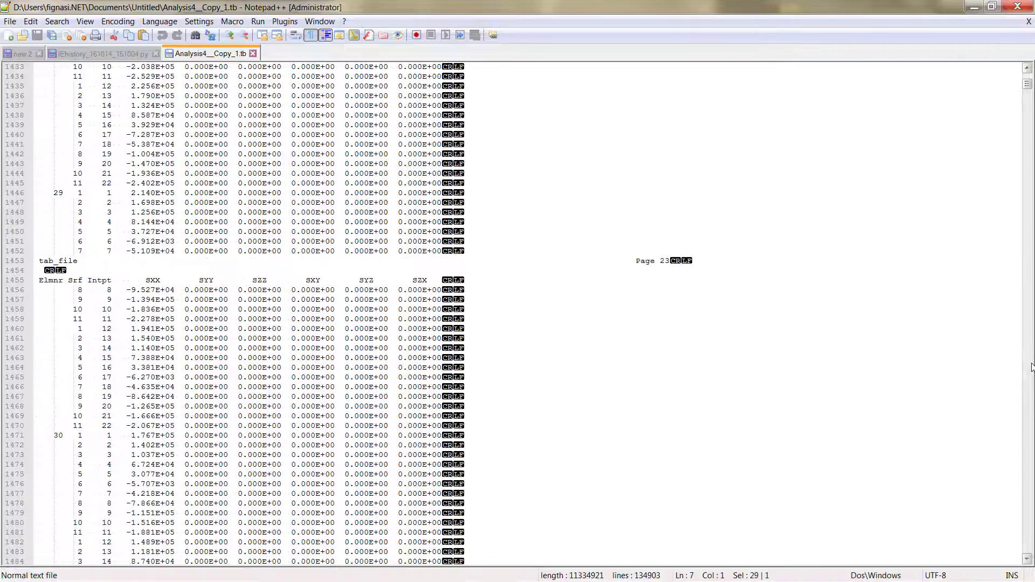
left_click(1032, 367)
left_click(1032, 367)
left_click(1032, 367)
left_click(1032, 368)
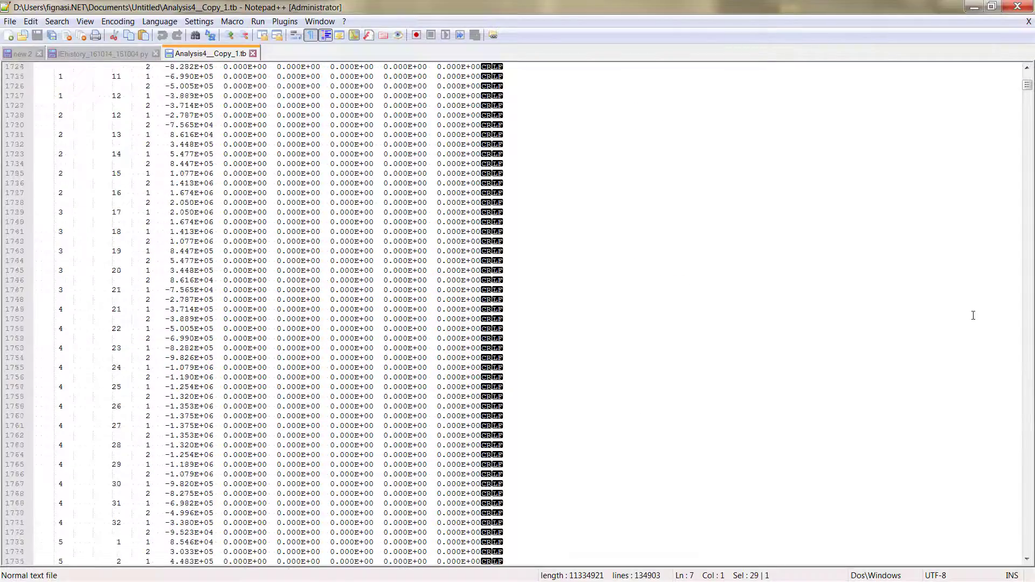
Examine the reinforcement STRESS TOTAL CAUCHY header of step 1, and go on to the start of the step 2 results
scroll(974, 316, "up", 17)
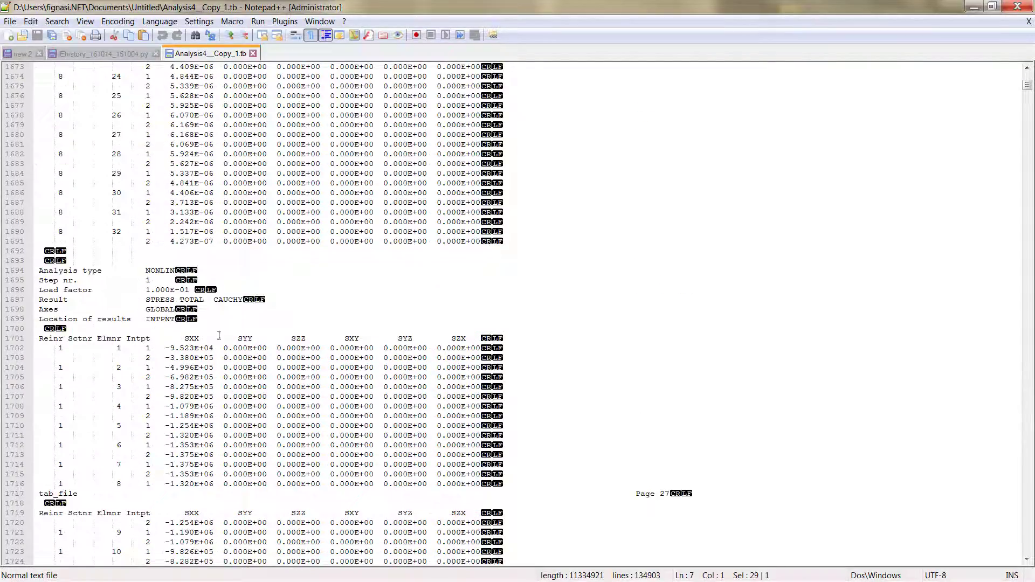
left_click(1031, 484)
left_click(1031, 484)
left_click(1031, 483)
left_click(1031, 484)
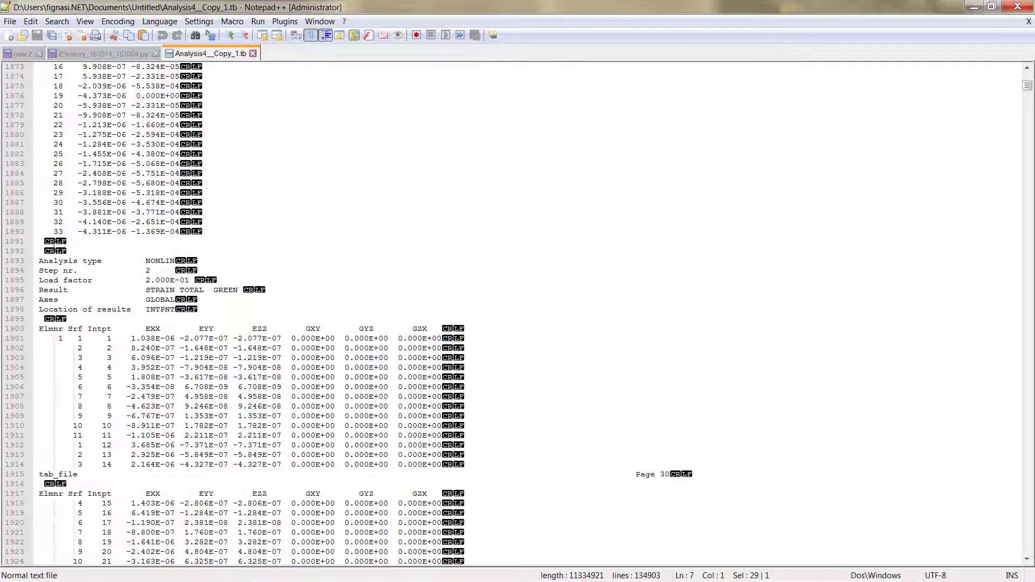
scroll(136, 193, "up", 20)
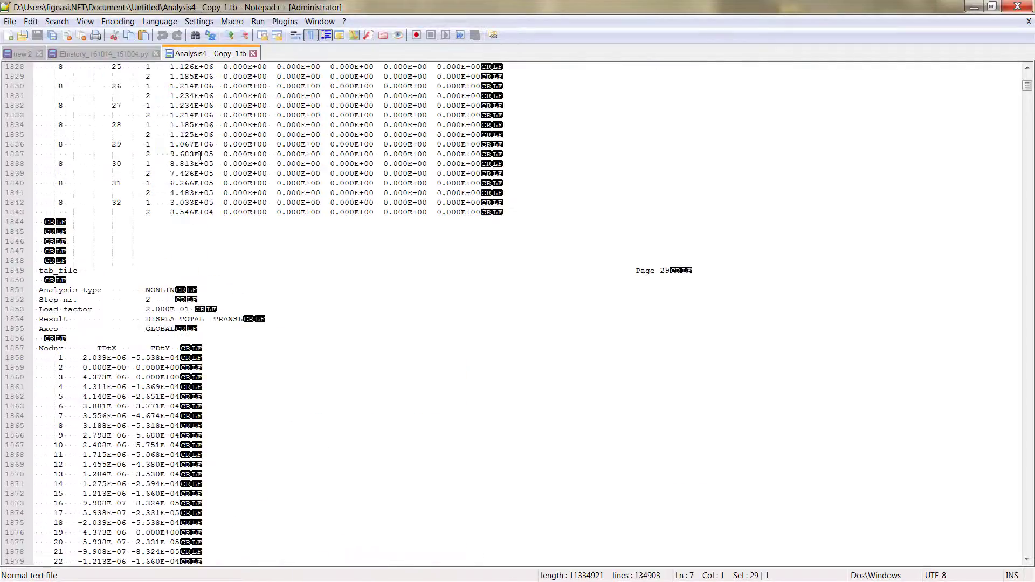
Look over the DISPLA TOTAL TRANSL block of step 2, from its header through the TDtX and TDtY values of all nodes
scroll(205, 466, "down", 6)
scroll(279, 419, "down", 5)
scroll(148, 195, "up", 3)
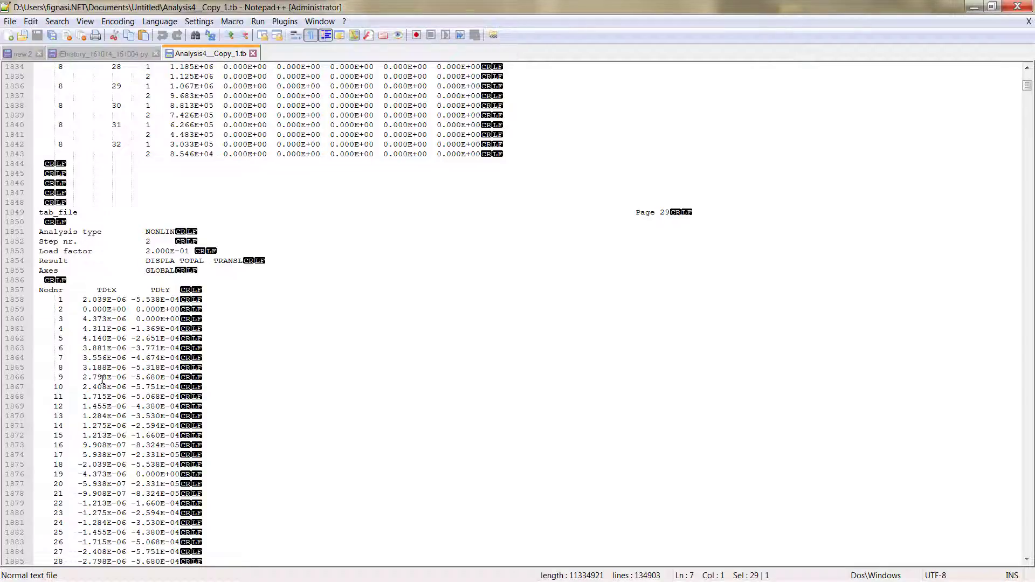
scroll(211, 410, "down", 5)
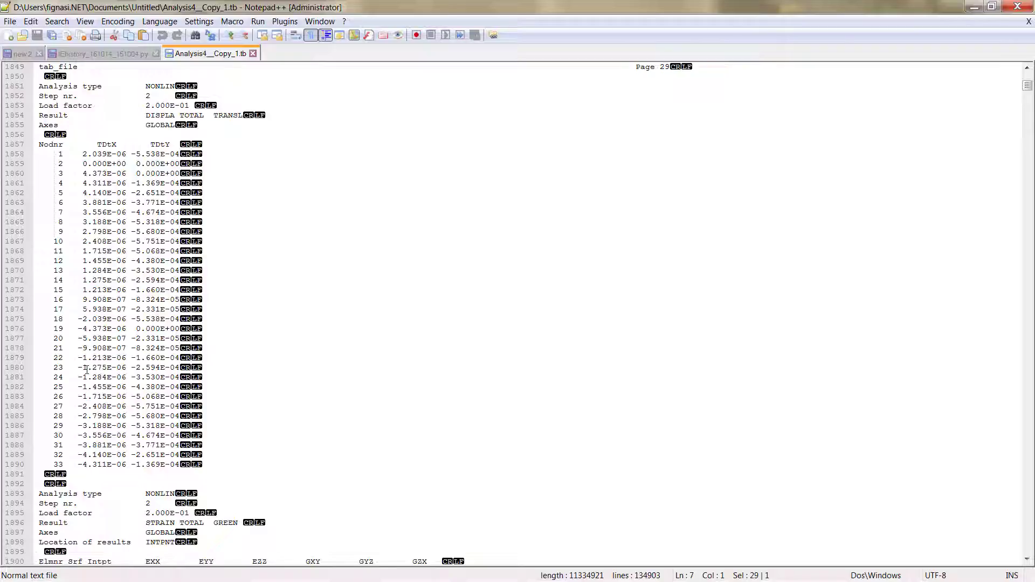
Look back through the reinforcement Cauchy stress listing of step 1, with values per reinforcement, element and integration point
scroll(223, 353, "up", 20)
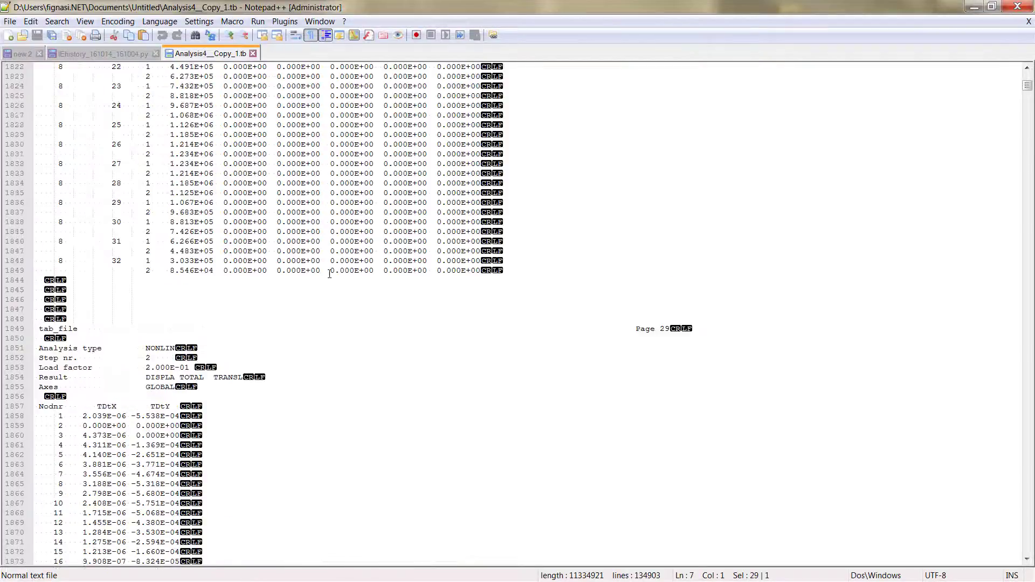
scroll(270, 293, "up", 5)
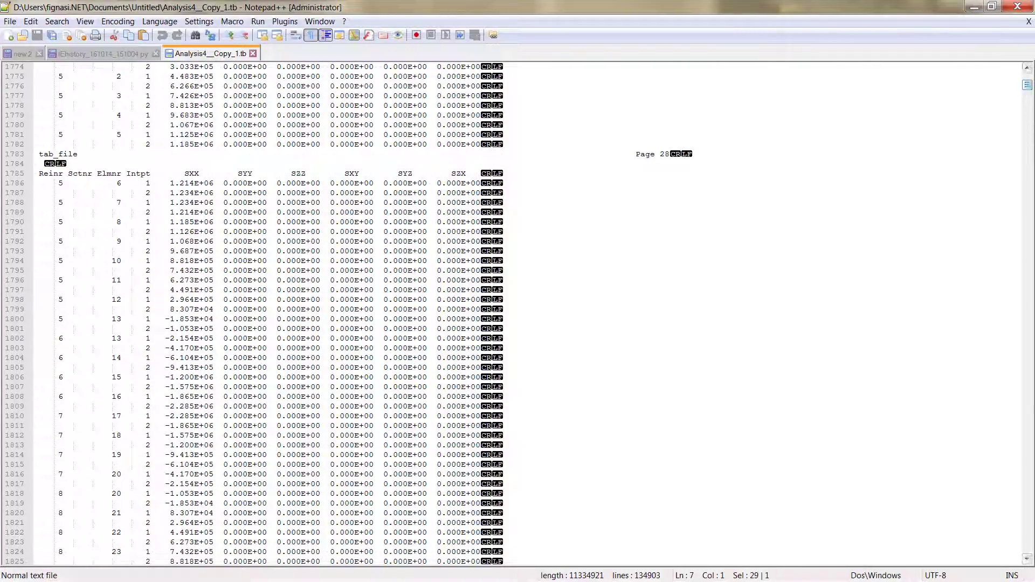
scroll(562, 271, "up", 5)
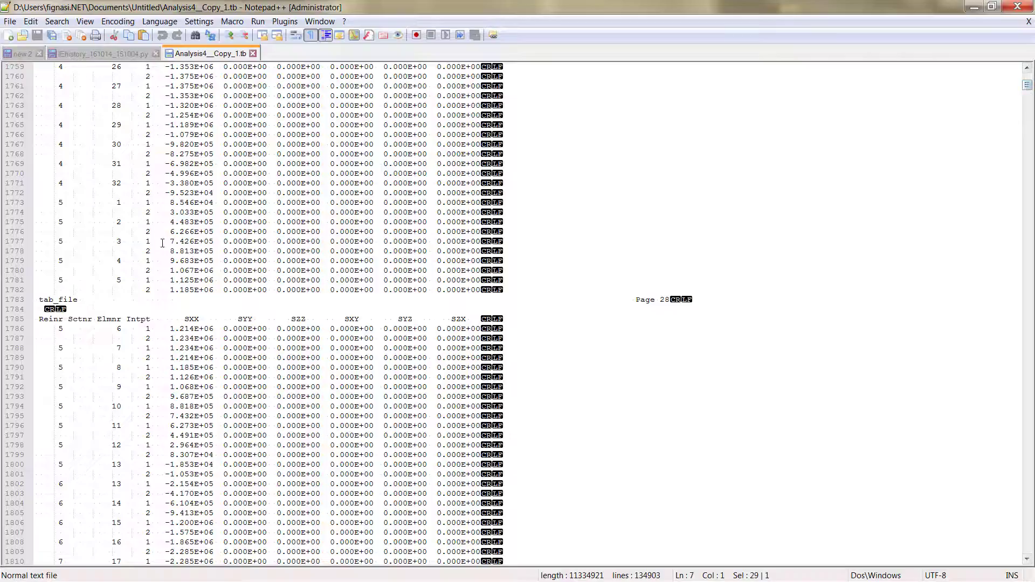
scroll(267, 205, "up", 7)
scroll(372, 202, "down", 18)
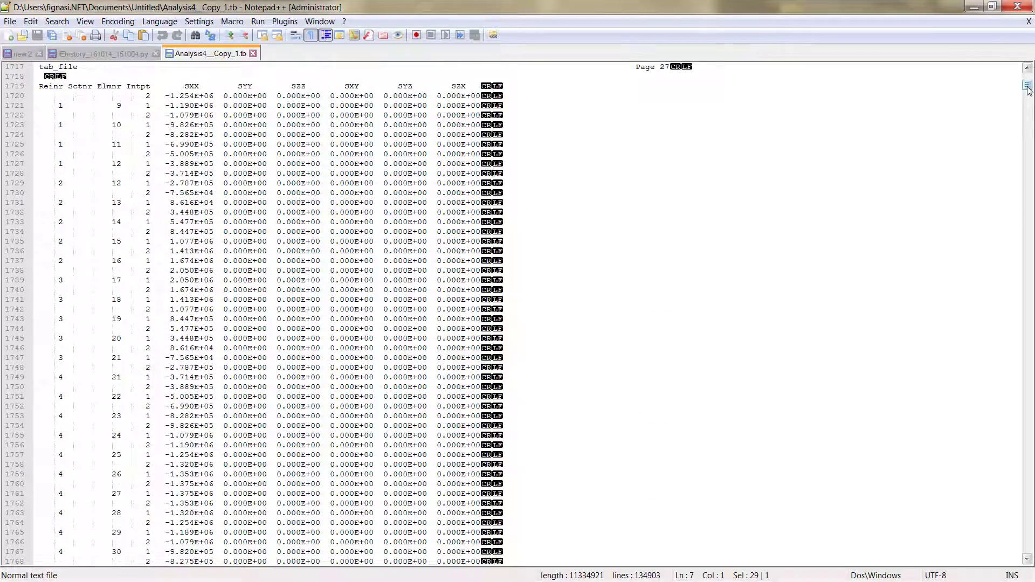
Return to the beginning of the tabulated output file and switch back to DIANA Interactive Environment
left_click_drag(1027, 86, 1027, 75)
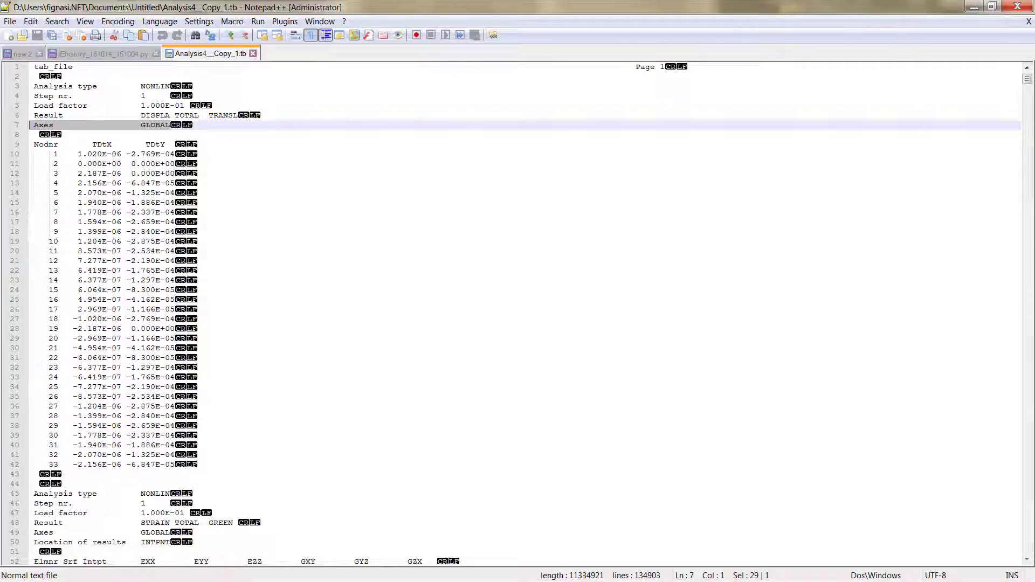
key("alt+Tab")
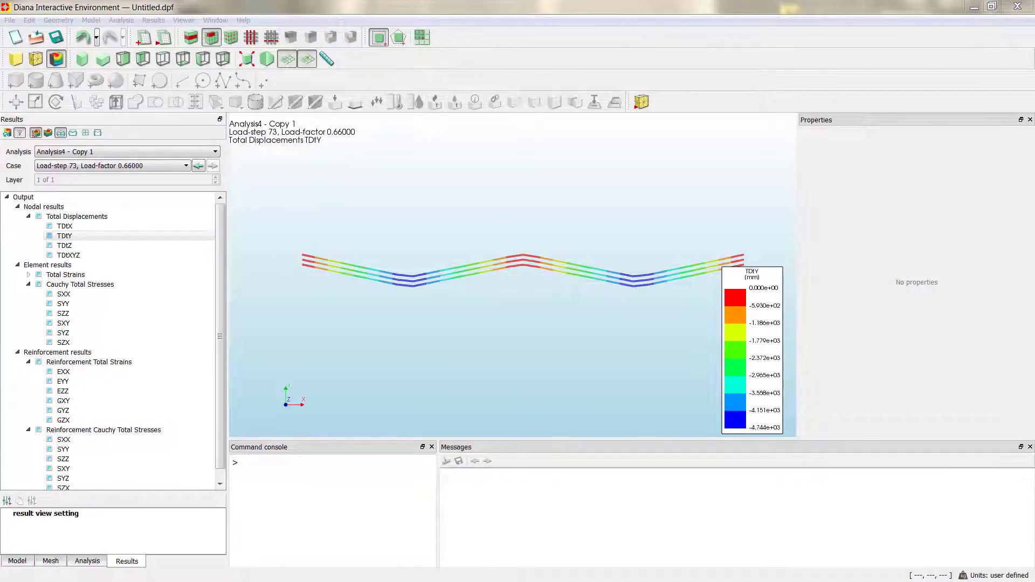